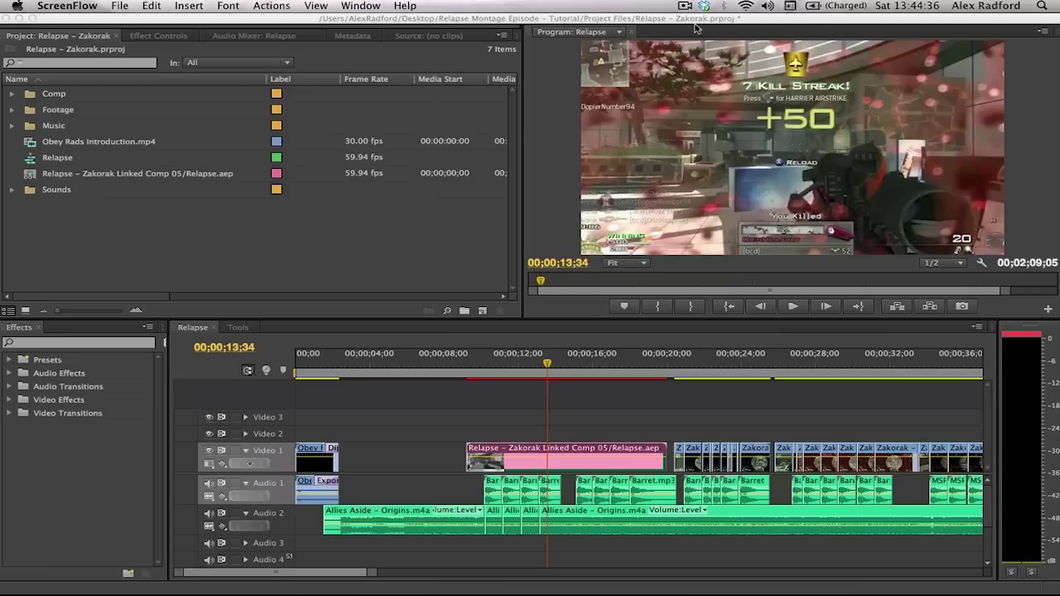
# Scrub the Relapse sequence timeline back to around the 10-second mark
pyautogui.click(487, 360)
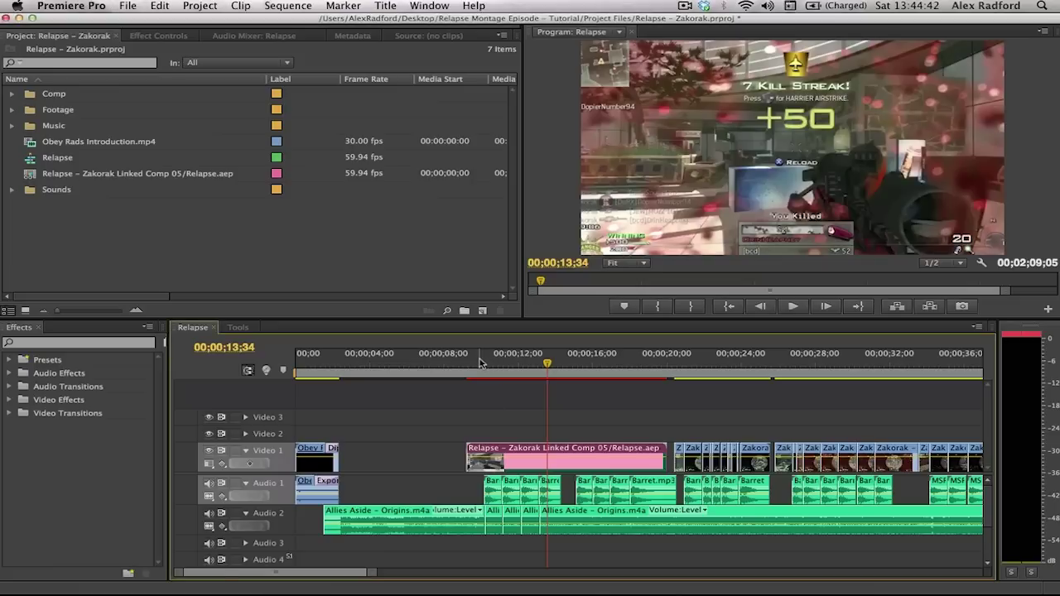
pyautogui.moveTo(479, 361); pyautogui.dragTo(552, 375)
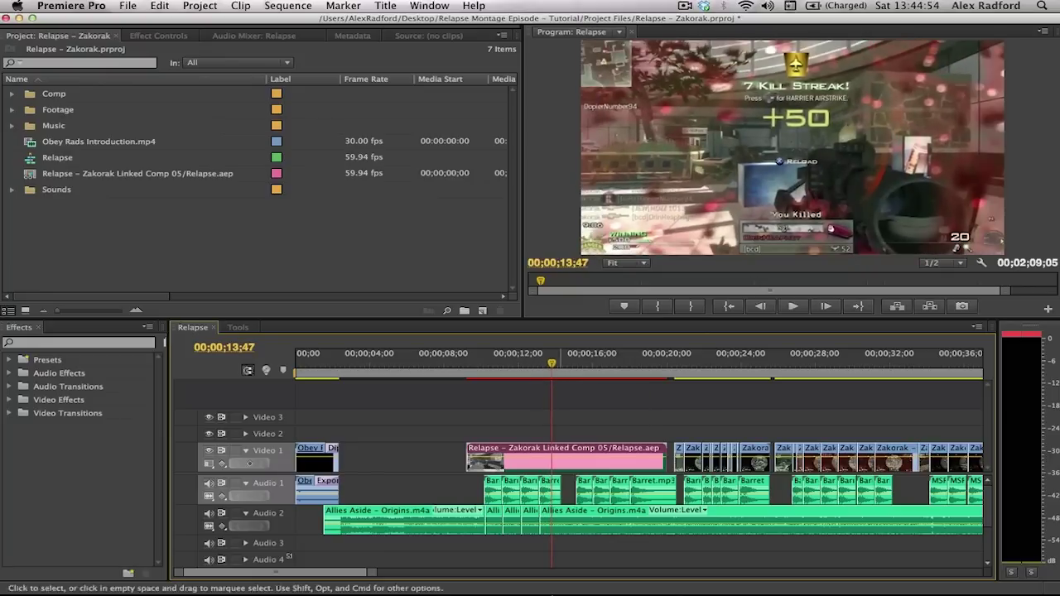
# Save the Premiere project, then close the Pre-comp 1, FFA Quad Feed and Domination Quad Feed comps in After Effects
pyautogui.press('super+s')
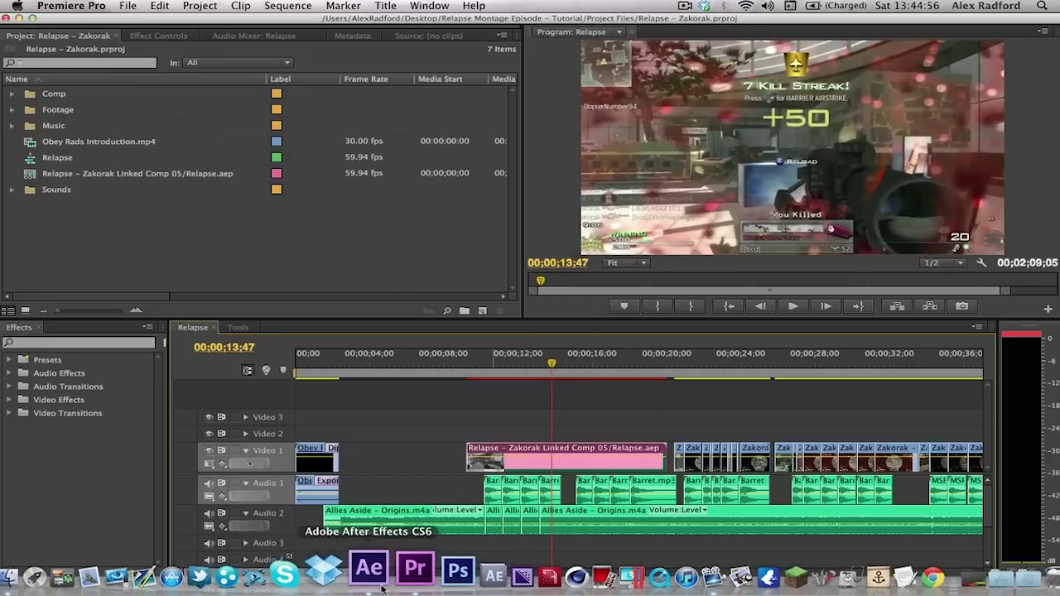
pyautogui.click(369, 570)
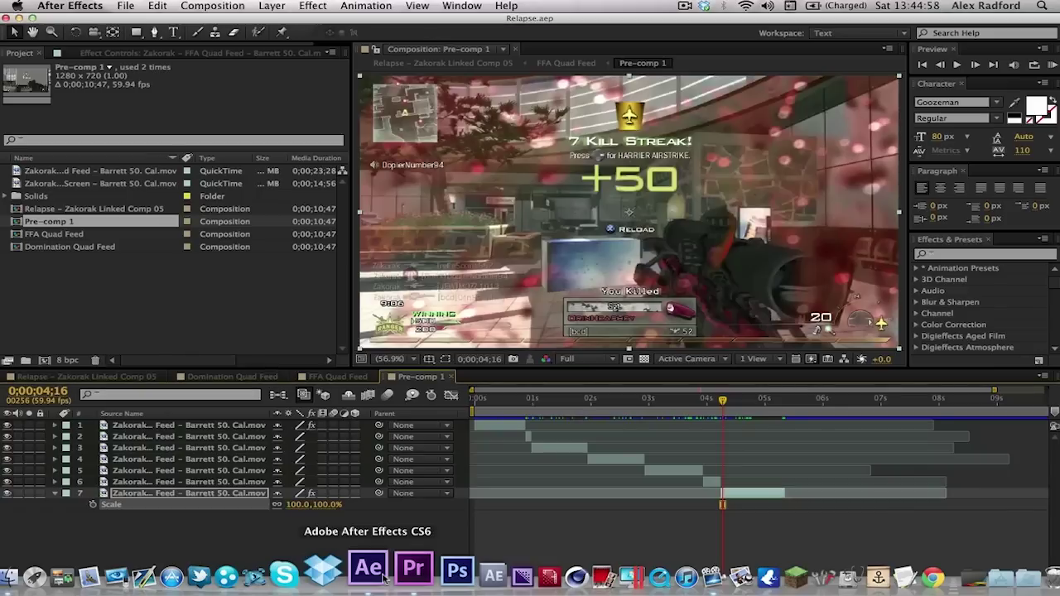
pyautogui.click(206, 528)
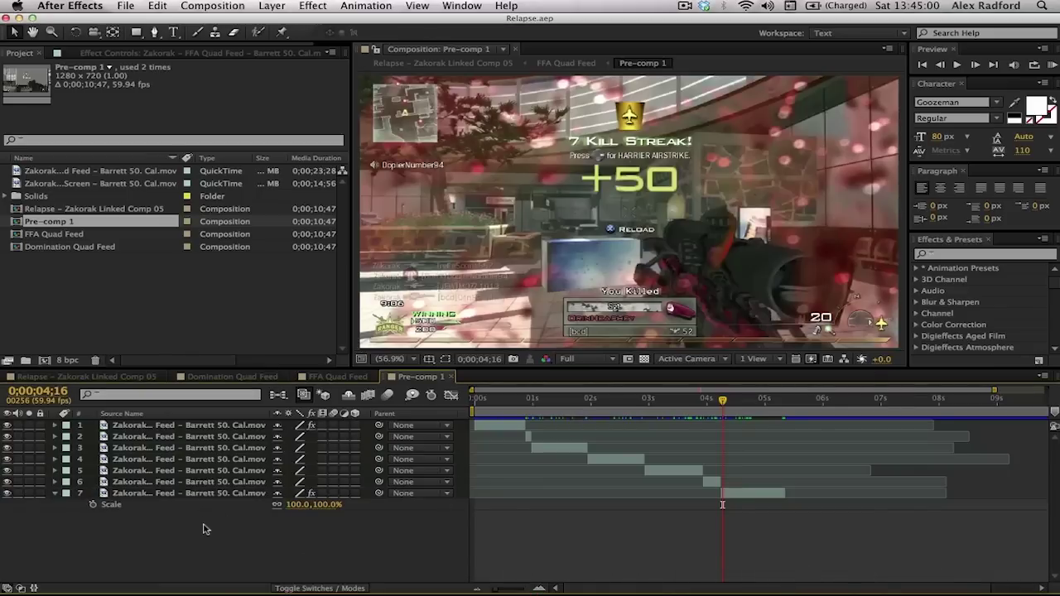
pyautogui.click(455, 378)
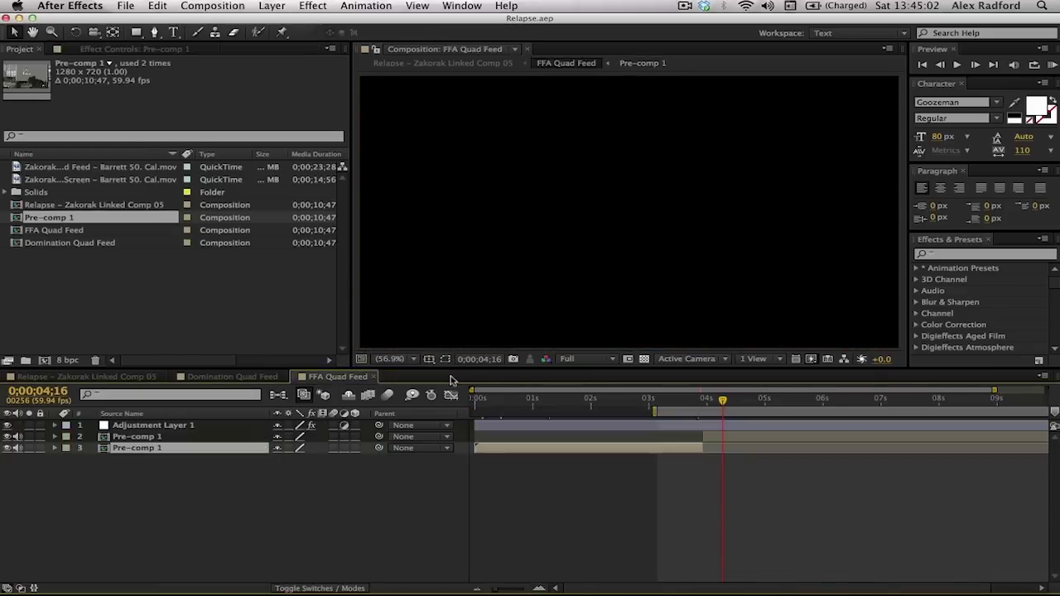
pyautogui.click(372, 376)
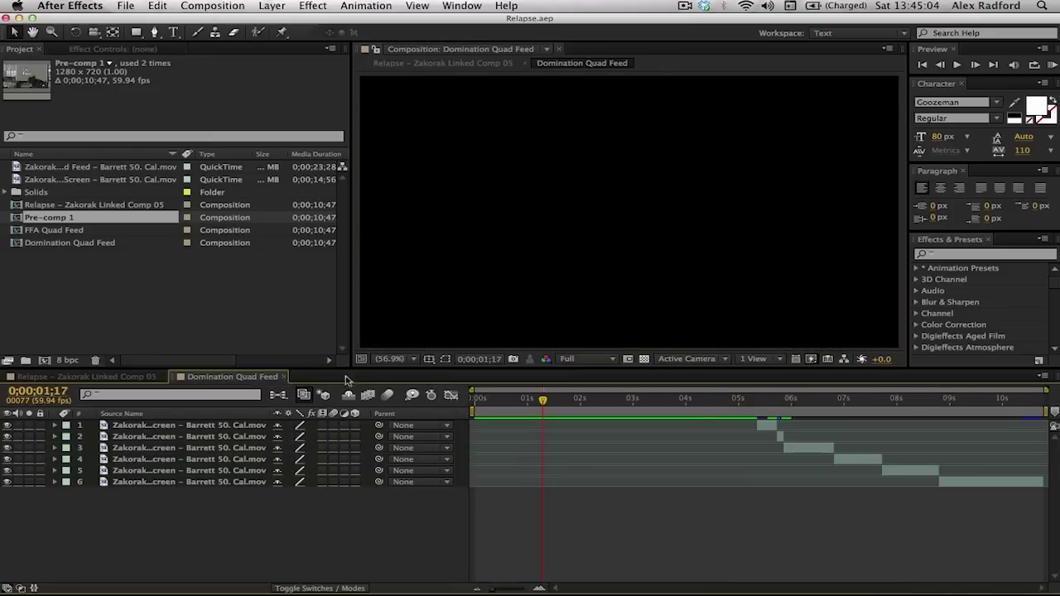
pyautogui.click(281, 378)
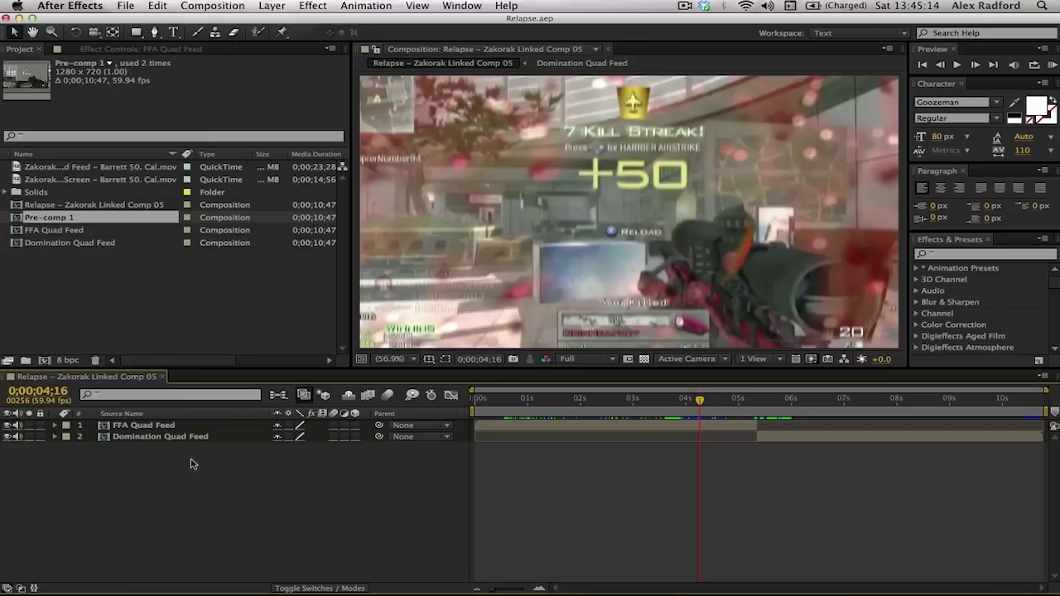
# Open the FFA Quad Feed precomp, scrub through its frames, and return to Premiere Pro
pyautogui.doubleClick(170, 426)
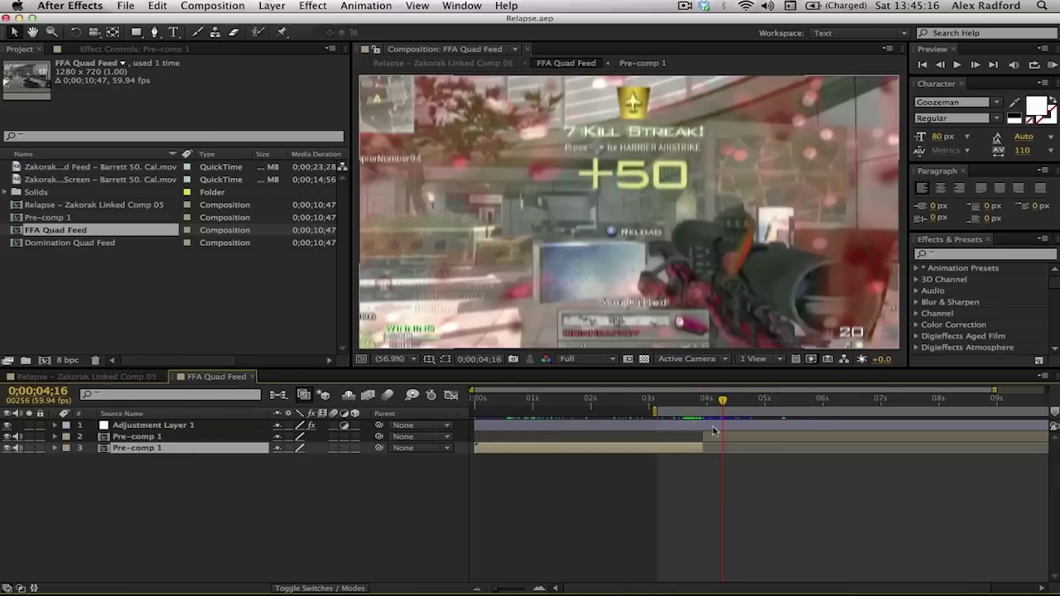
pyautogui.moveTo(712, 399); pyautogui.dragTo(787, 403)
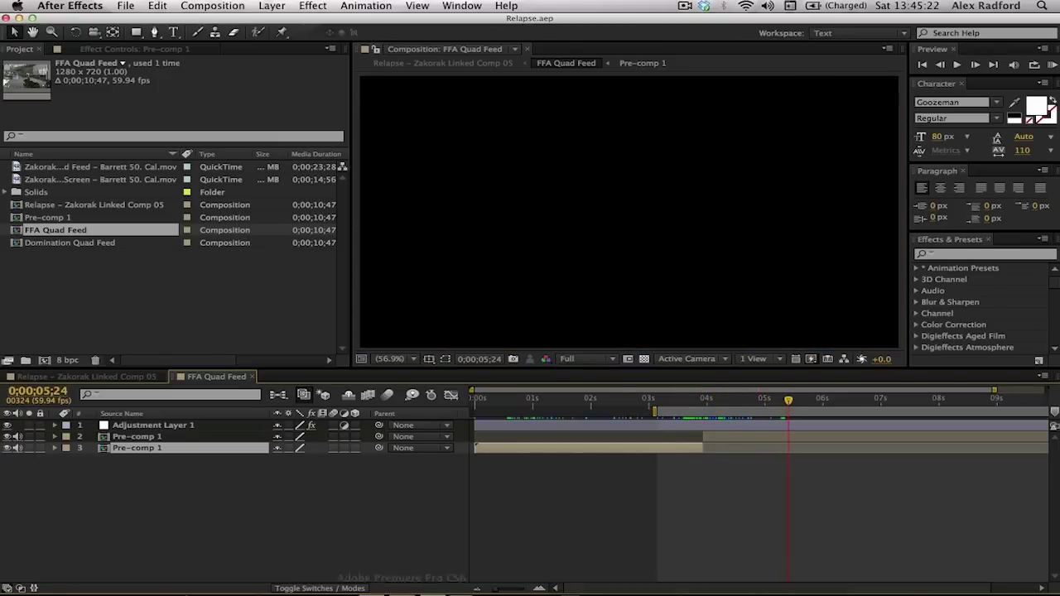
pyautogui.click(397, 584)
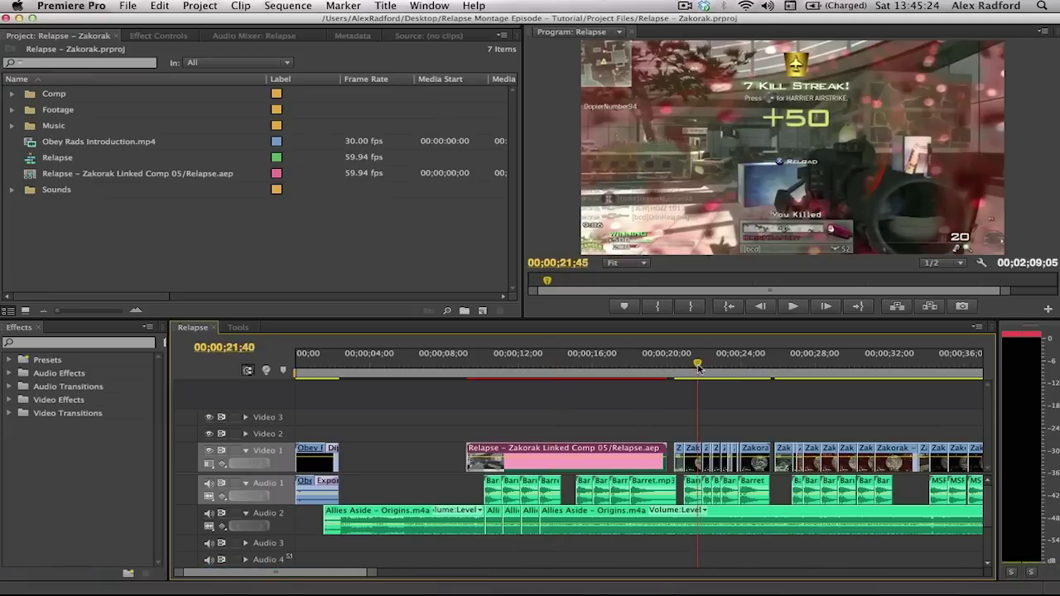
# Preview the Relapse sequence around 22 and 10 seconds, then scrub the start of the linked comp clip
pyautogui.moveTo(698, 368)
pyautogui.mouseDown()
pyautogui.moveTo(685, 369)
pyautogui.moveTo(719, 377)
pyautogui.moveTo(677, 368)
pyautogui.mouseUp()
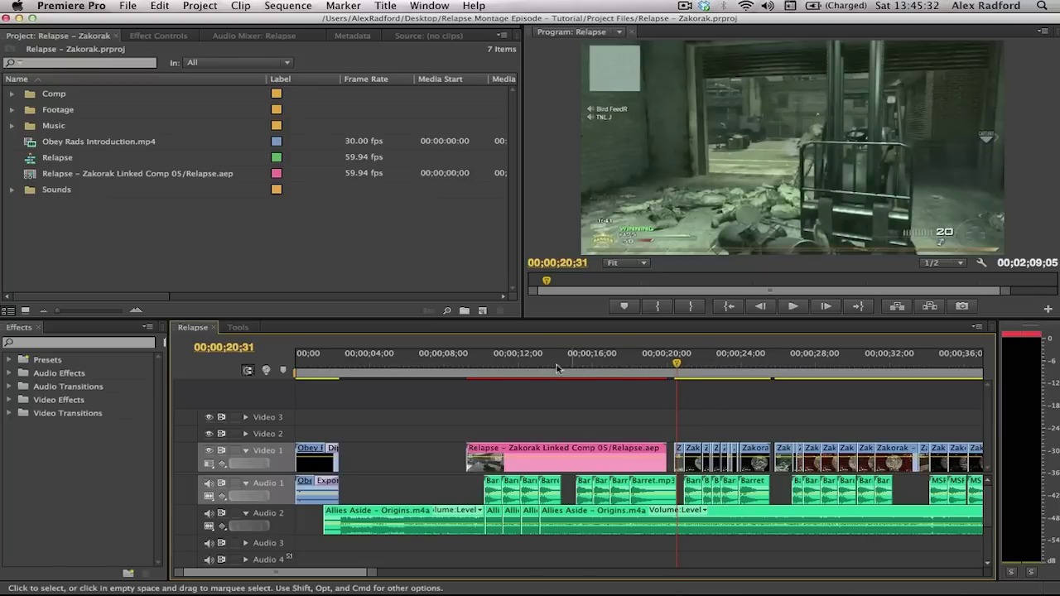
pyautogui.moveTo(507, 369); pyautogui.dragTo(484, 369)
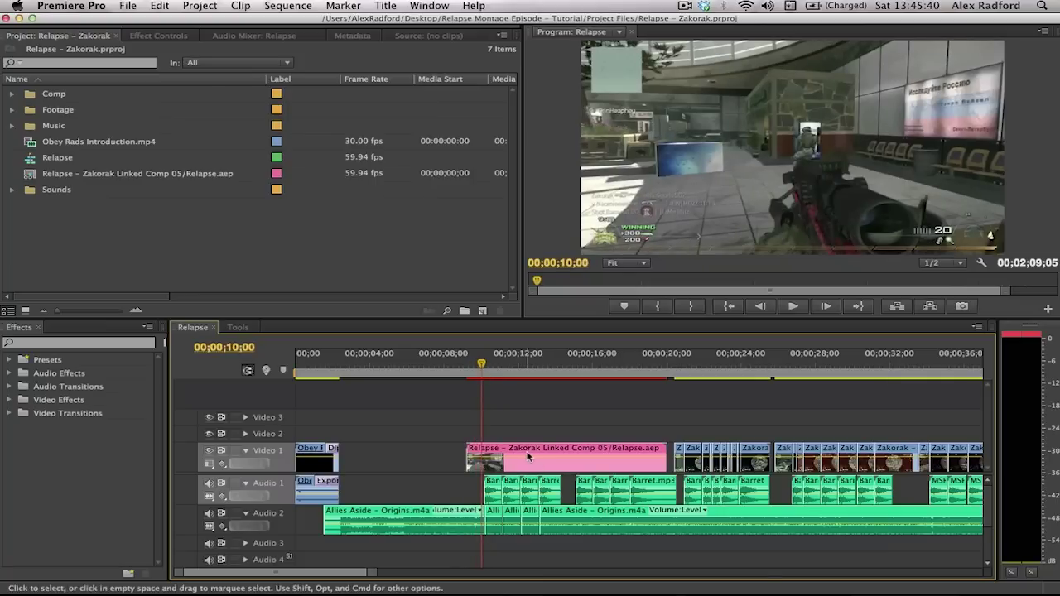
pyautogui.click(523, 451)
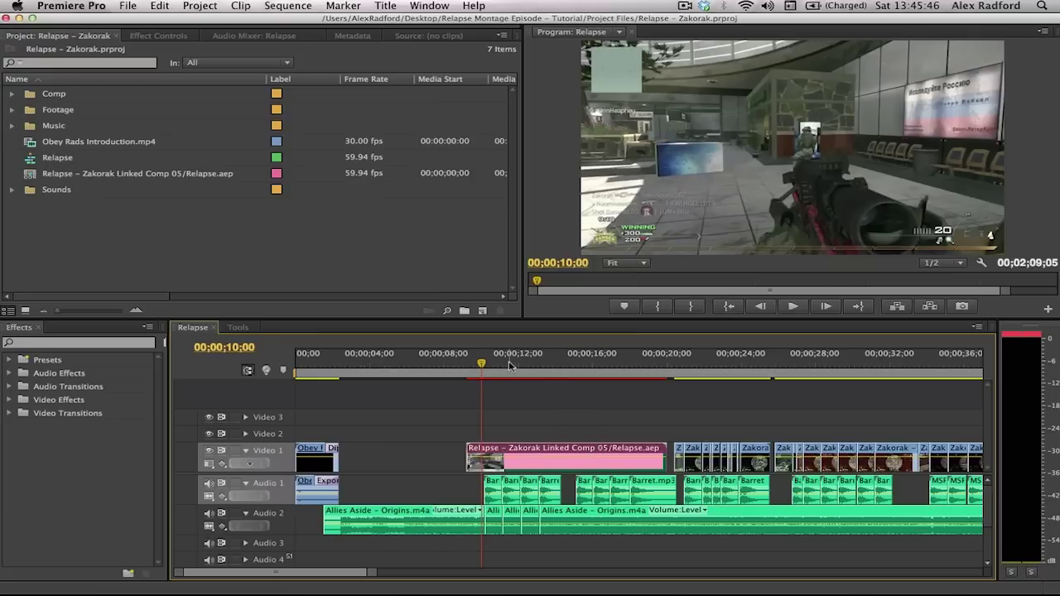
pyautogui.moveTo(482, 364); pyautogui.dragTo(556, 379)
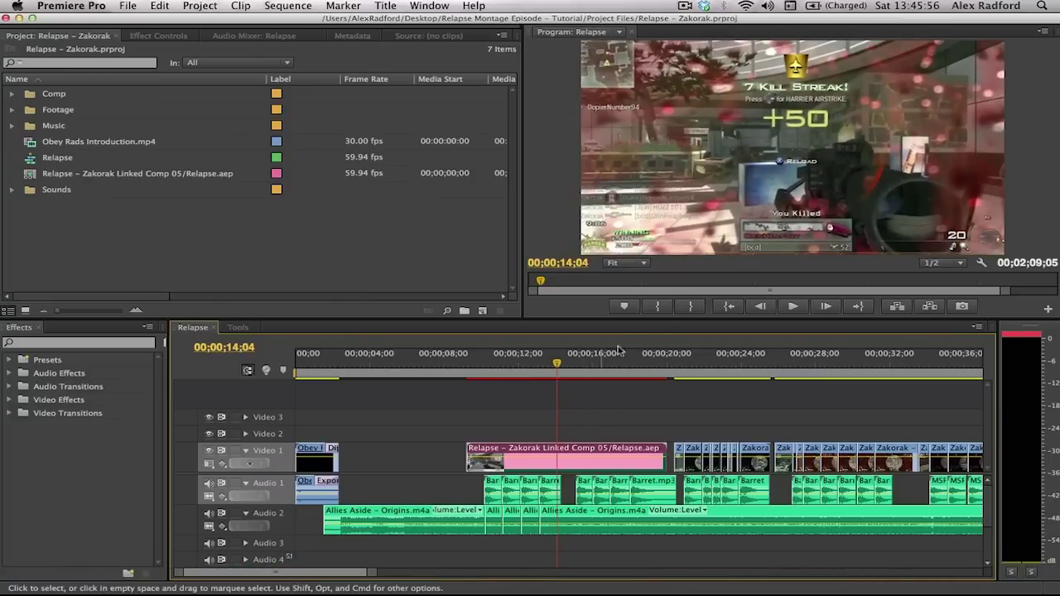
pyautogui.click(377, 578)
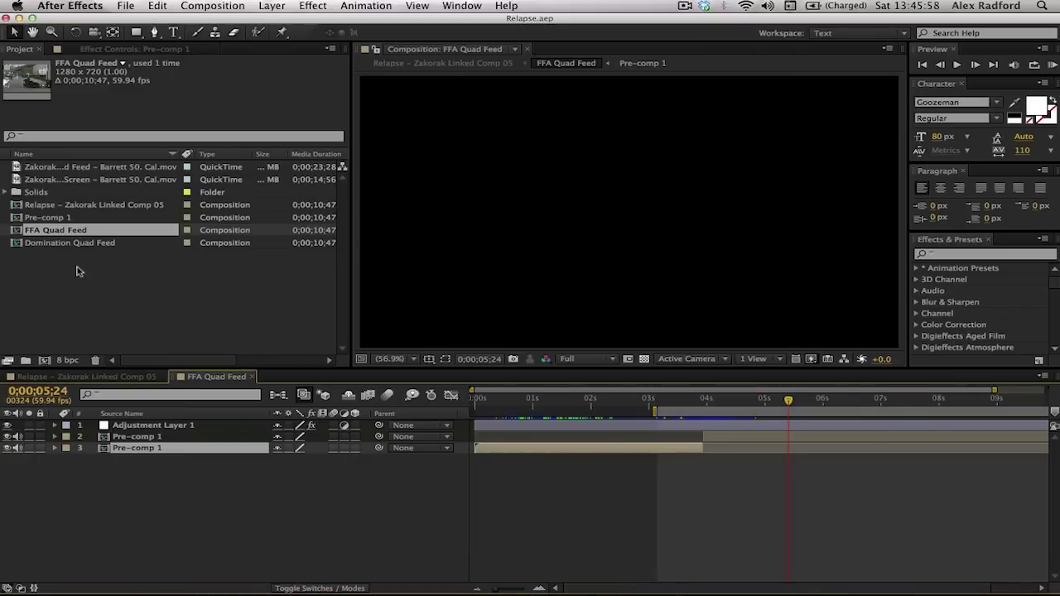
# At 0;00;03;14, add Curves to Pre-comp 1 and raise the Blue channel curve for a purple tint
pyautogui.click(662, 401)
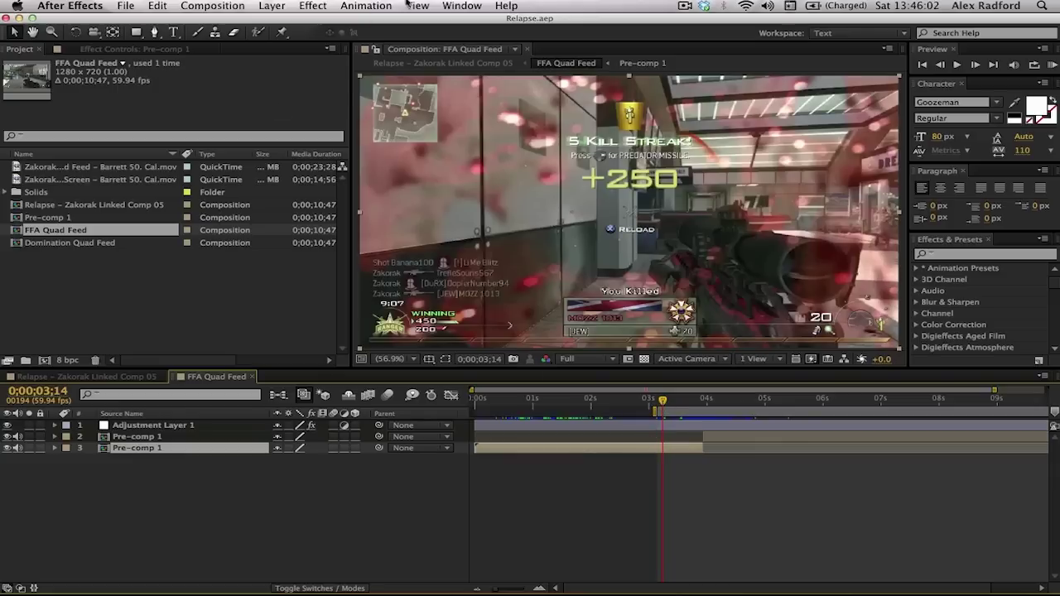
pyautogui.click(272, 5)
pyautogui.moveTo(313, 5)
pyautogui.moveTo(365, 122)
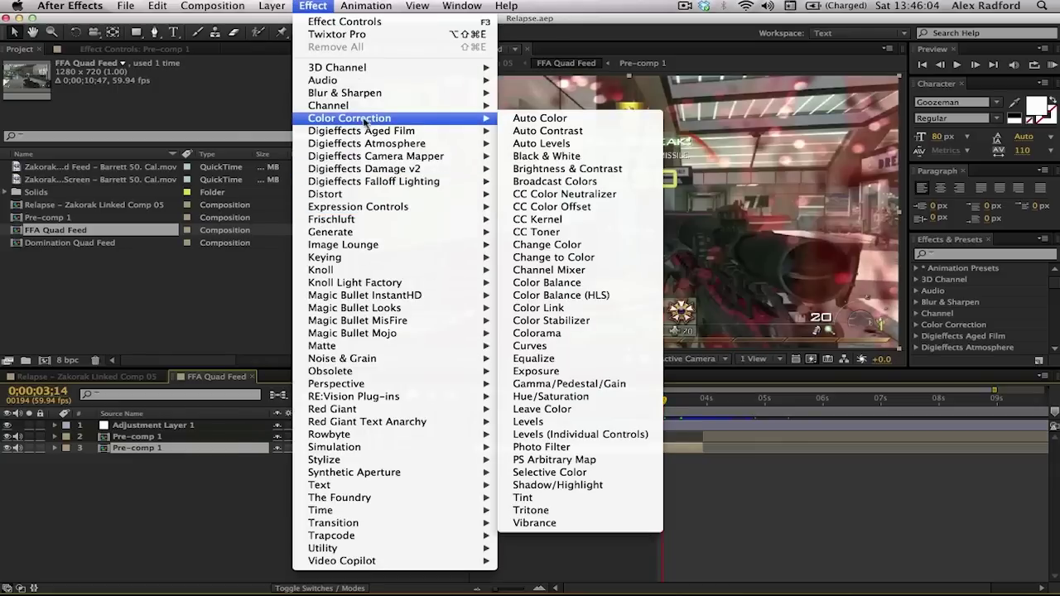
pyautogui.press('Escape')
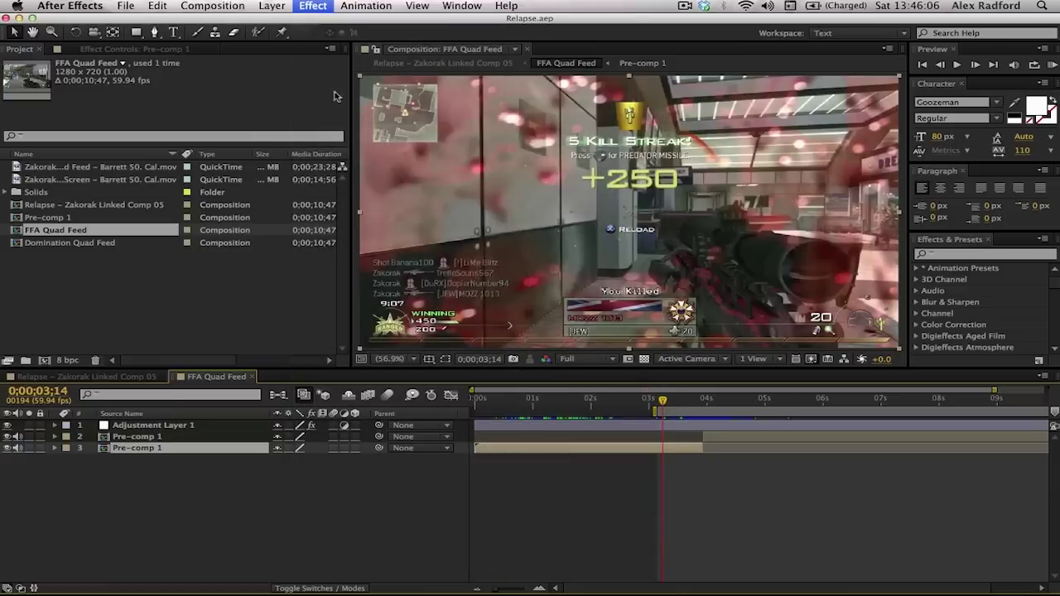
pyautogui.click(213, 88)
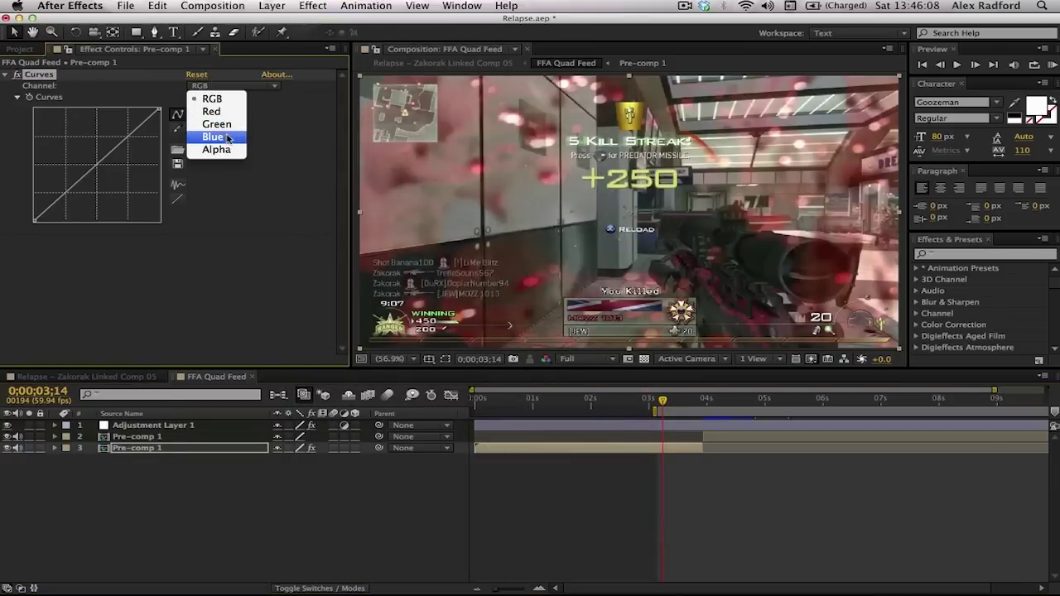
pyautogui.click(217, 139)
pyautogui.moveTo(92, 171); pyautogui.dragTo(54, 135)
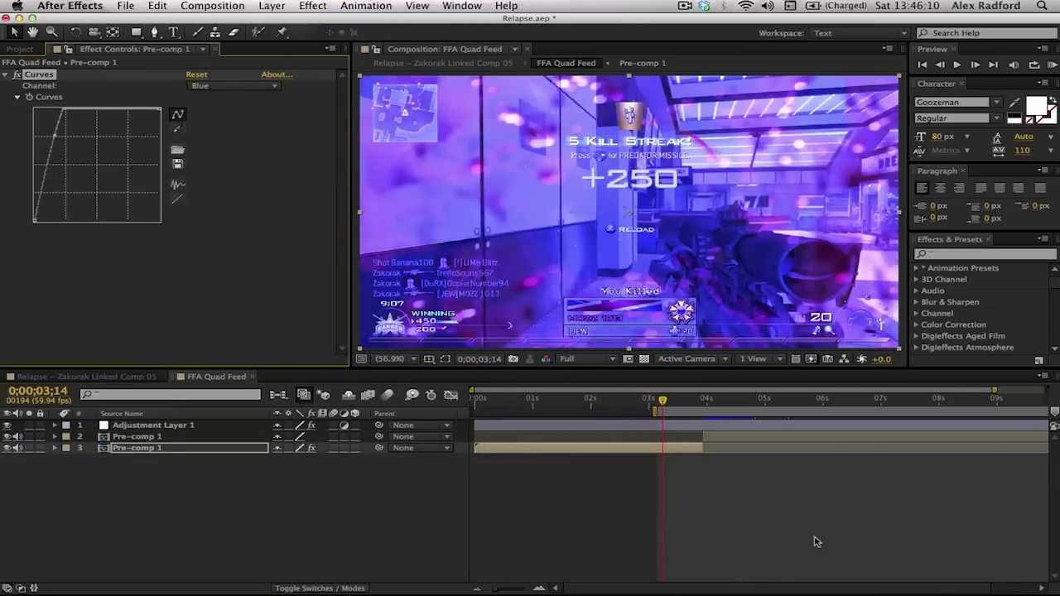
pyautogui.click(401, 568)
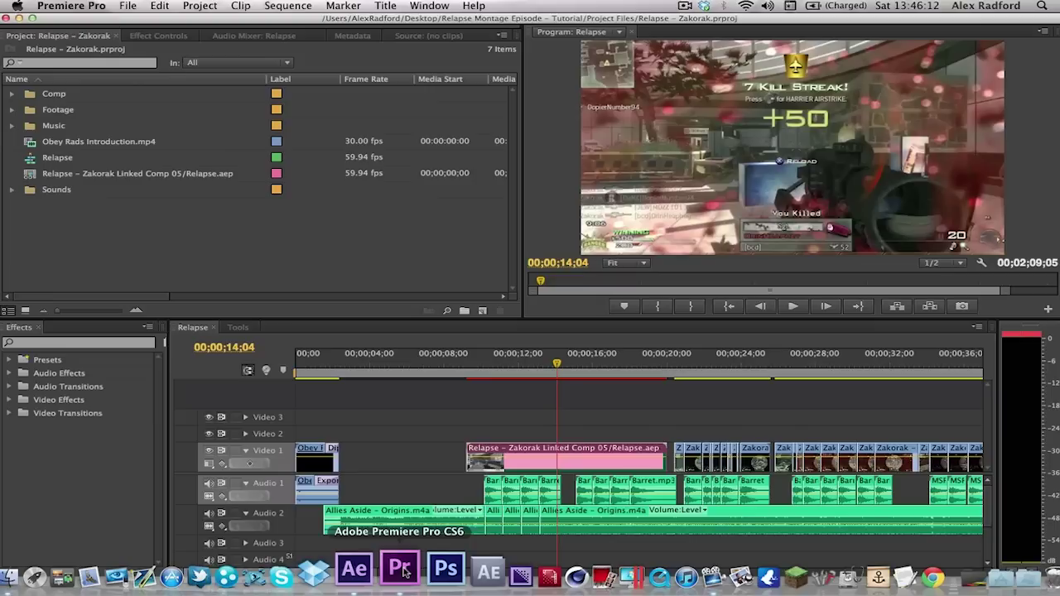
# Preview the linked clip from about 10;45 to check the purple tint
pyautogui.click(495, 371)
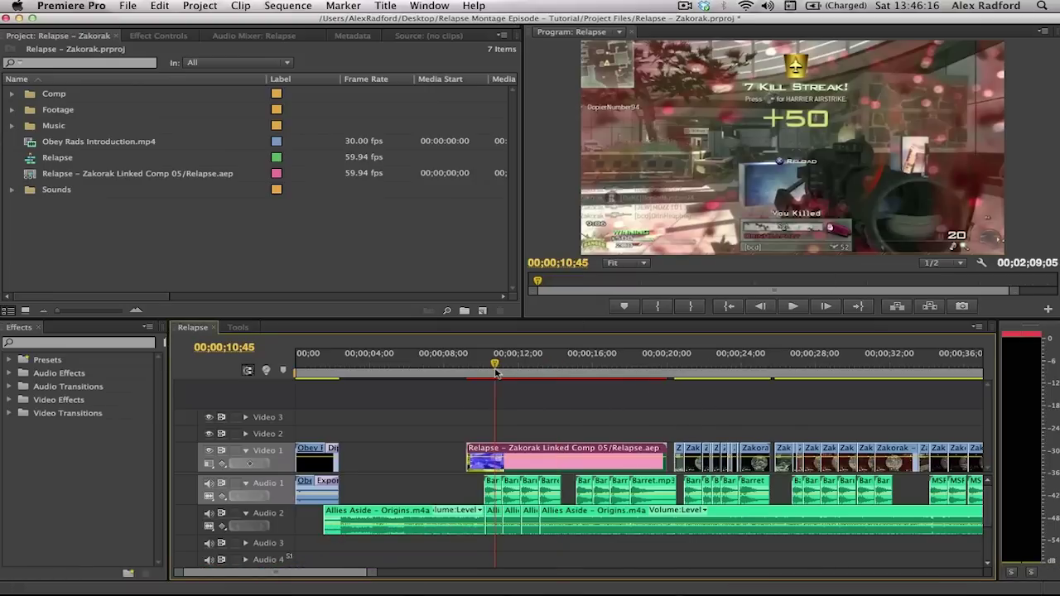
pyautogui.moveTo(491, 372); pyautogui.dragTo(515, 381)
pyautogui.moveTo(532, 590)
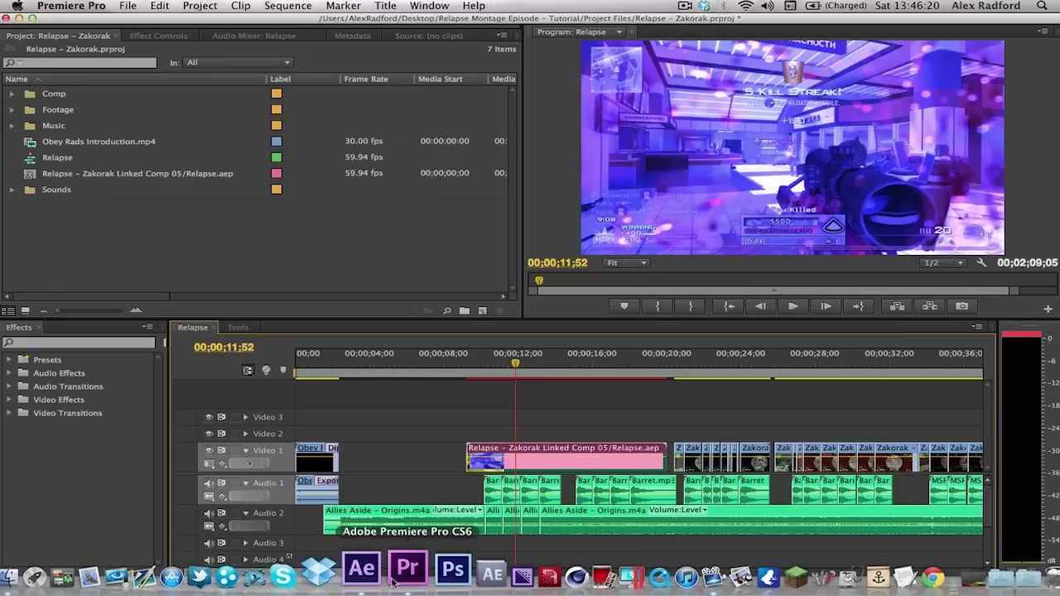
# Inspect the Curves settings on Adjustment Layer 1 and Pre-comp 1 in After Effects
pyautogui.click(356, 570)
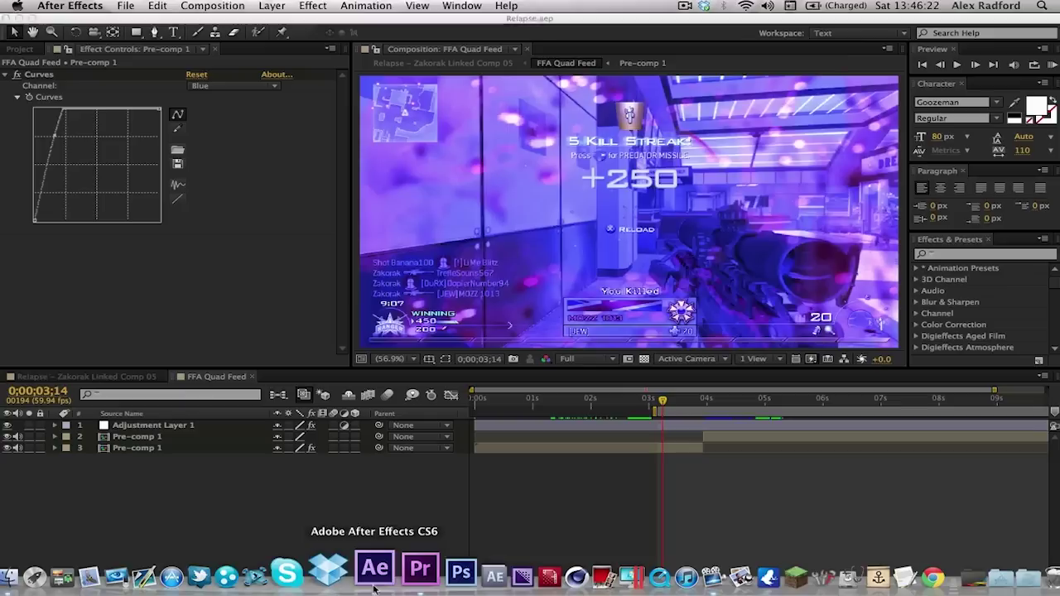
pyautogui.click(179, 426)
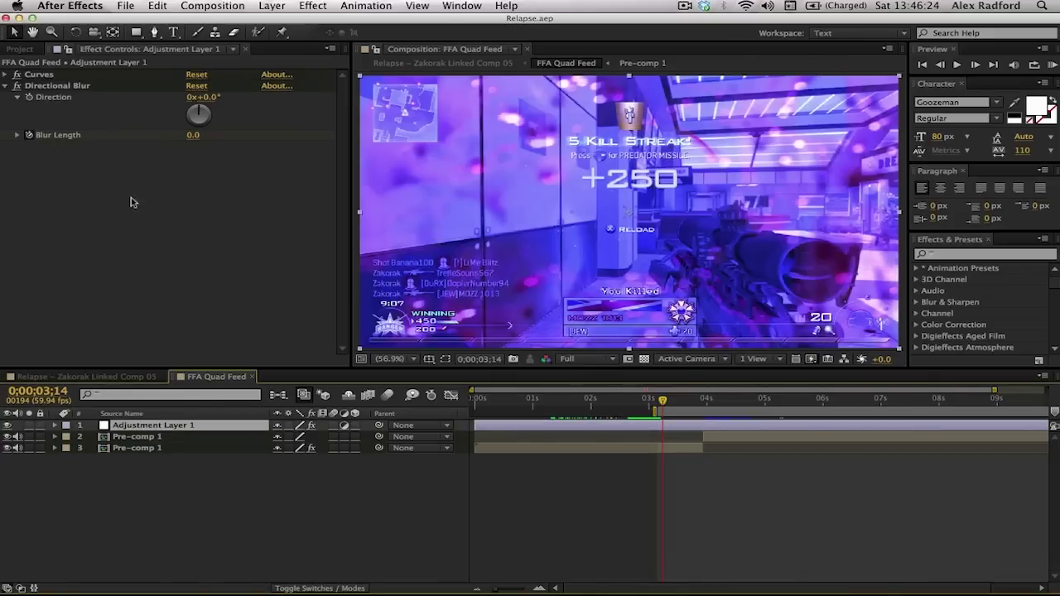
pyautogui.click(153, 449)
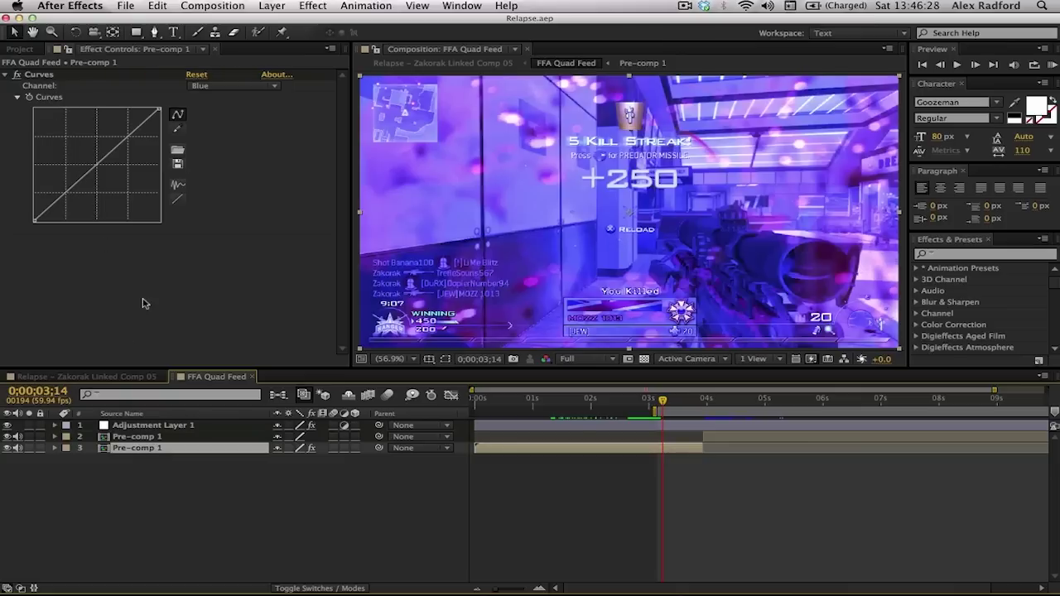
pyautogui.click(156, 426)
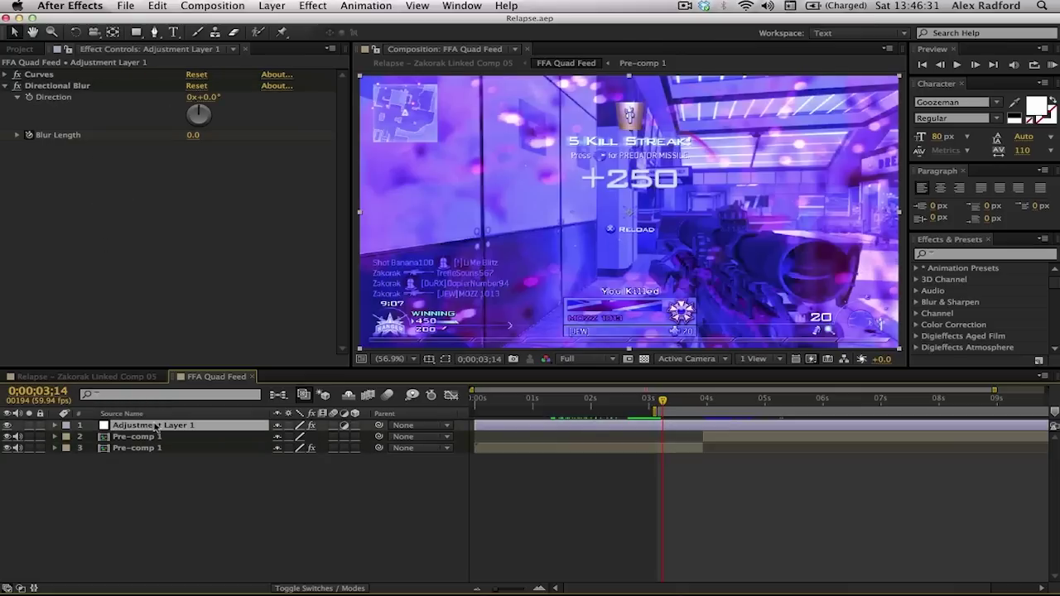
pyautogui.click(5, 74)
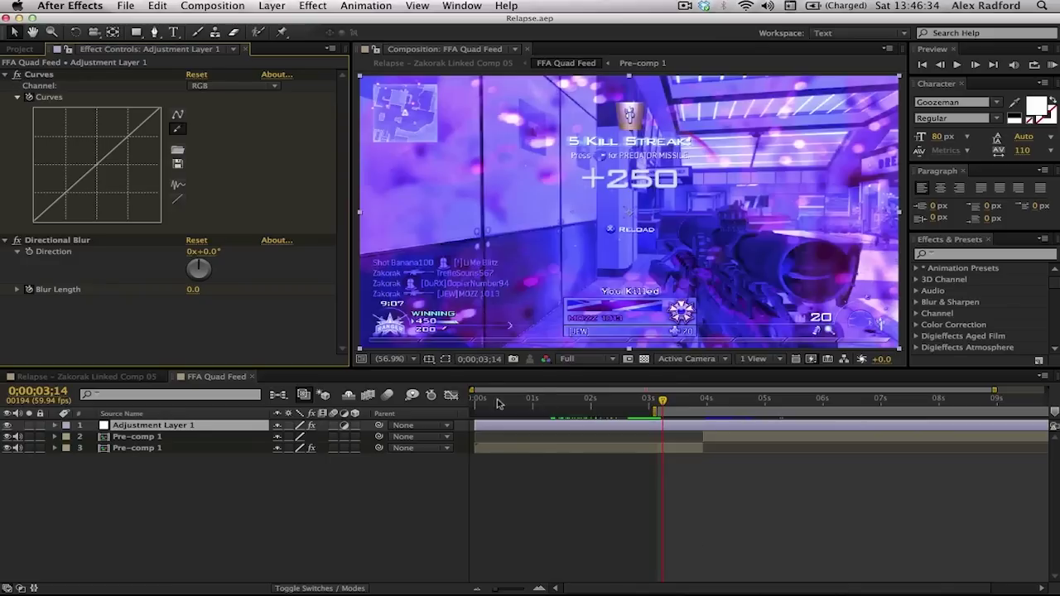
# Deselect Pre-comp 1, save the After Effects project, and return to Premiere Pro
pyautogui.click(254, 448)
pyautogui.click(625, 488)
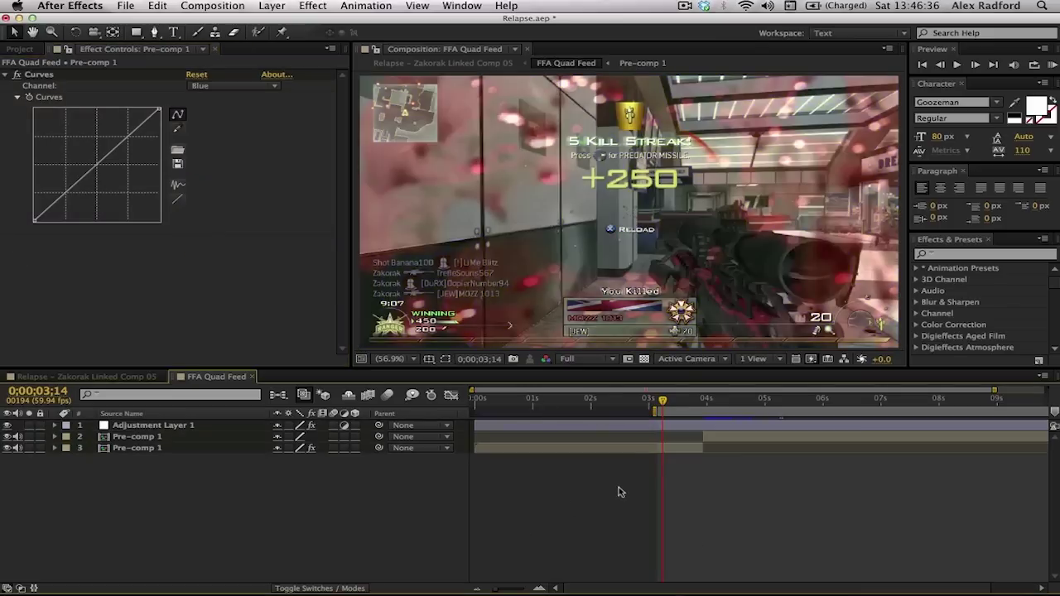
pyautogui.press('super+s')
pyautogui.moveTo(504, 573)
pyautogui.click(420, 570)
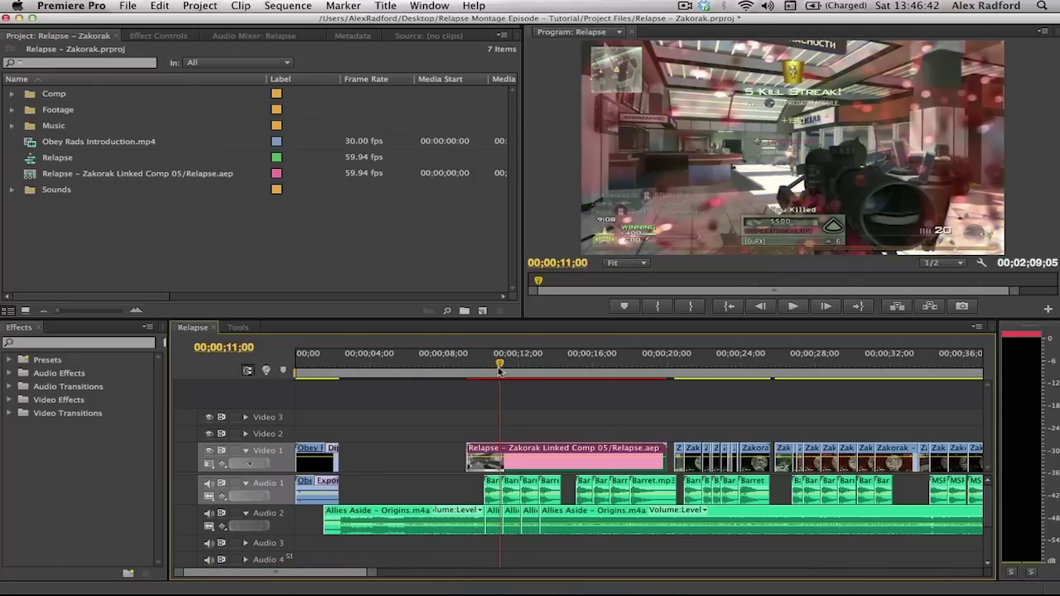
# Preview the gameplay clips after the linked comp from 00;00;09;38 and save the Premiere project
pyautogui.moveTo(499, 371); pyautogui.dragTo(562, 376)
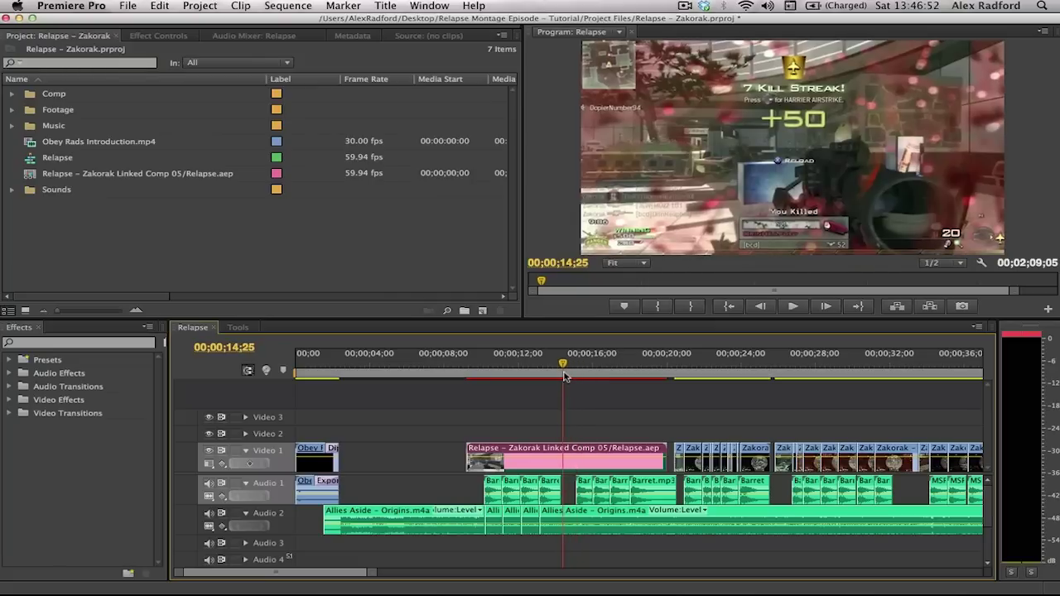
pyautogui.press('super+s')
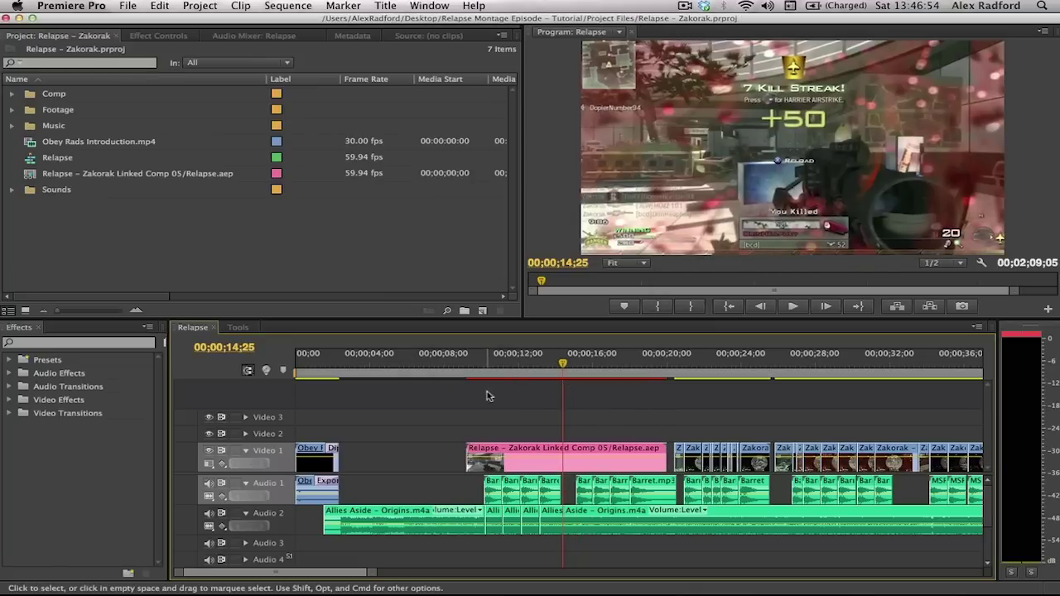
pyautogui.click(473, 375)
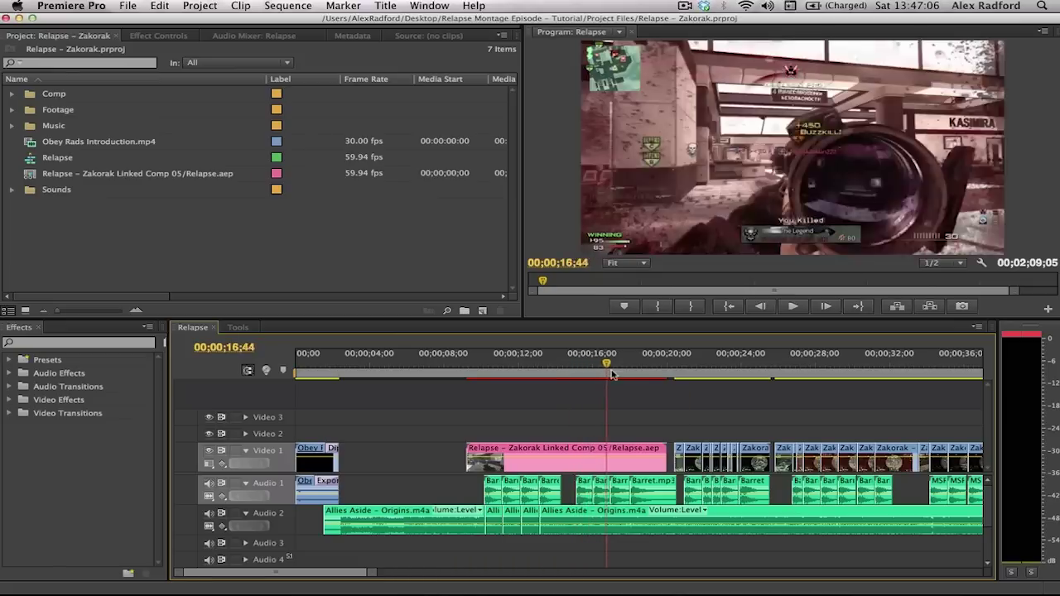
pyautogui.moveTo(646, 380); pyautogui.dragTo(753, 385)
pyautogui.press('super+s')
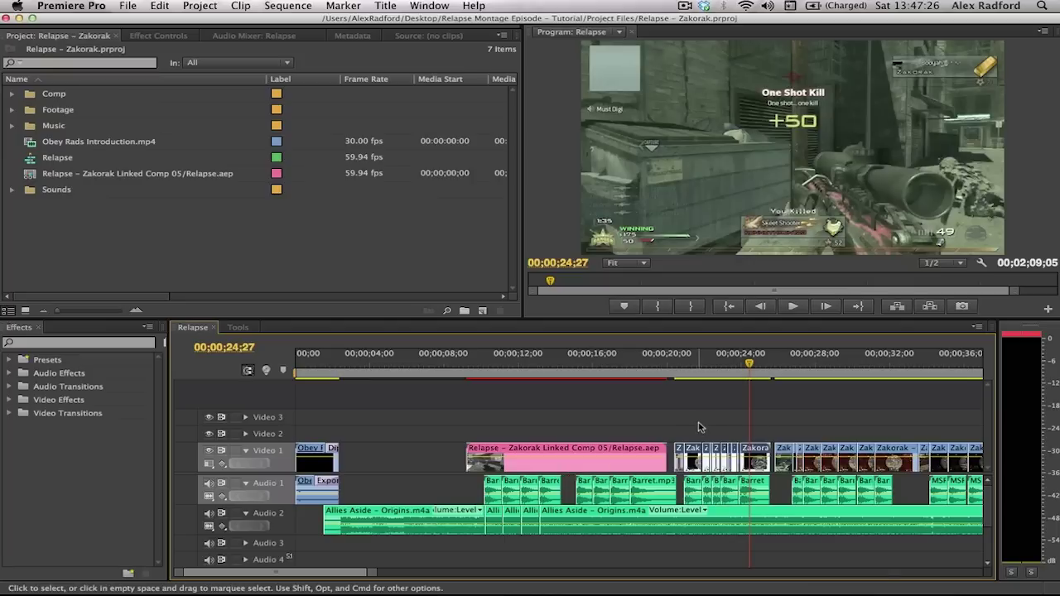
# Select the run of gameplay clips after the linked comp and replace them with an After Effects composition
pyautogui.rightClick(743, 447)
pyautogui.click(681, 431)
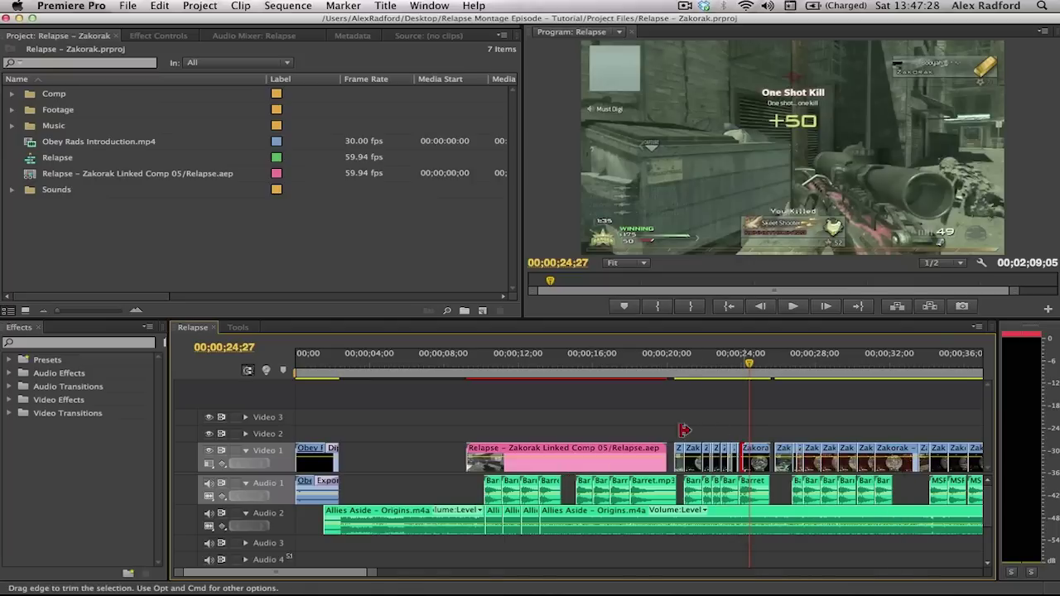
pyautogui.moveTo(681, 431); pyautogui.dragTo(755, 455)
pyautogui.rightClick(755, 454)
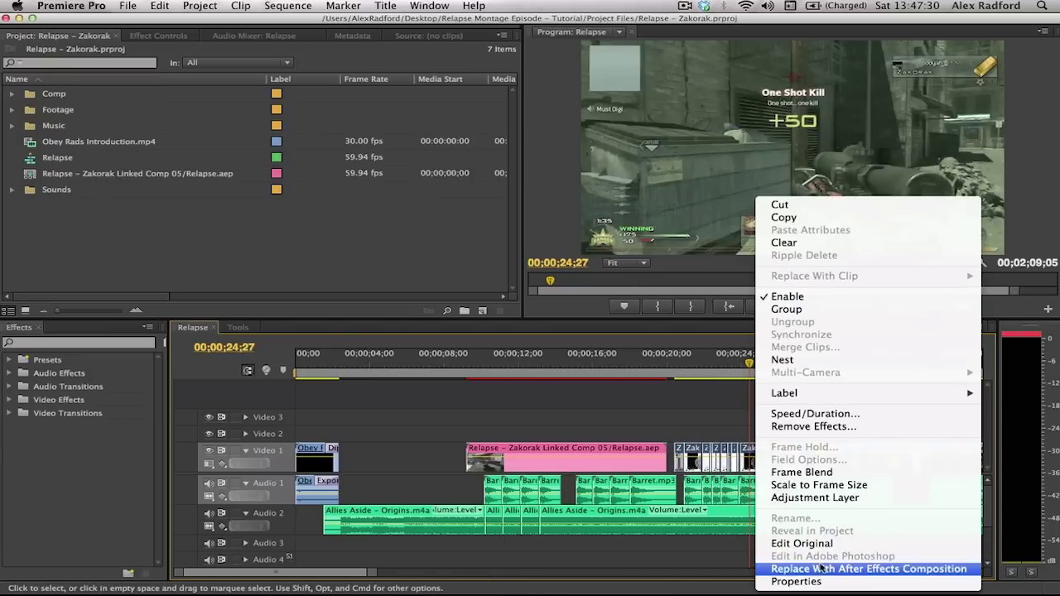
pyautogui.click(822, 569)
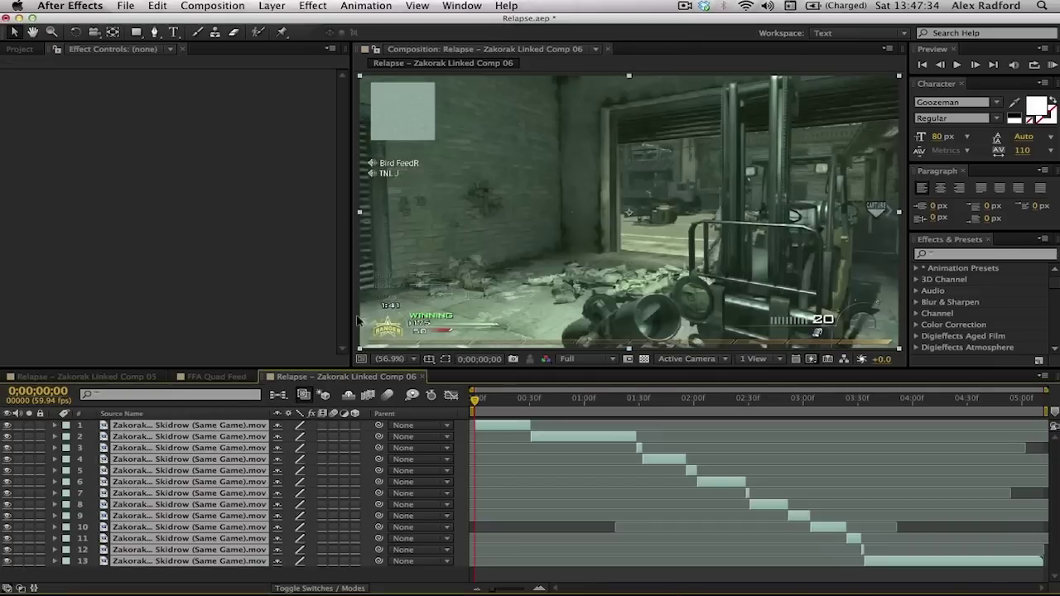
# Preview the opening frames of Linked Comp 06, check Premiere's timeline, and return to After Effects
pyautogui.click(189, 577)
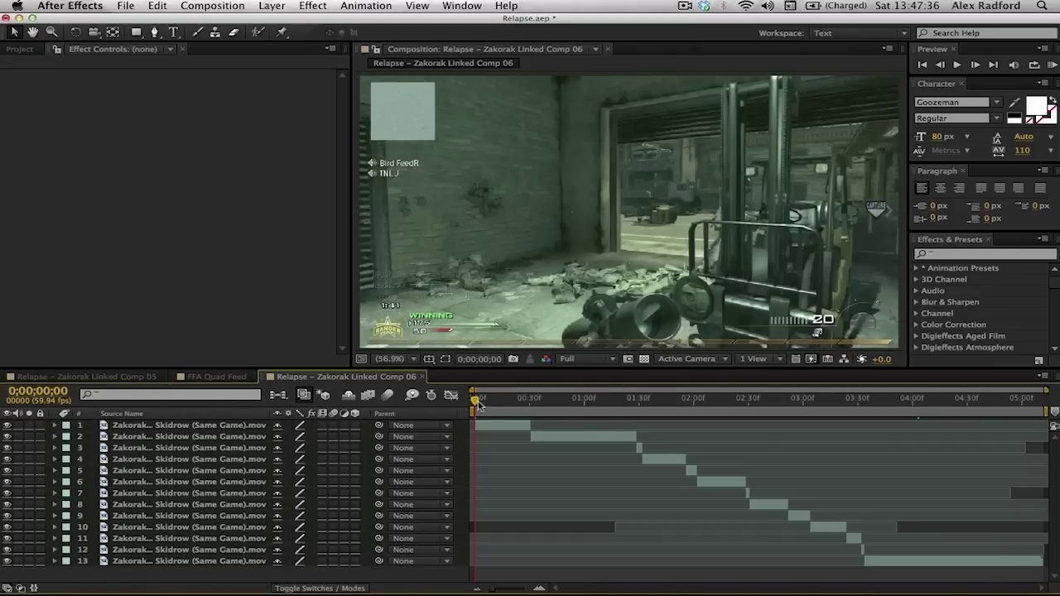
pyautogui.moveTo(479, 407); pyautogui.dragTo(866, 402)
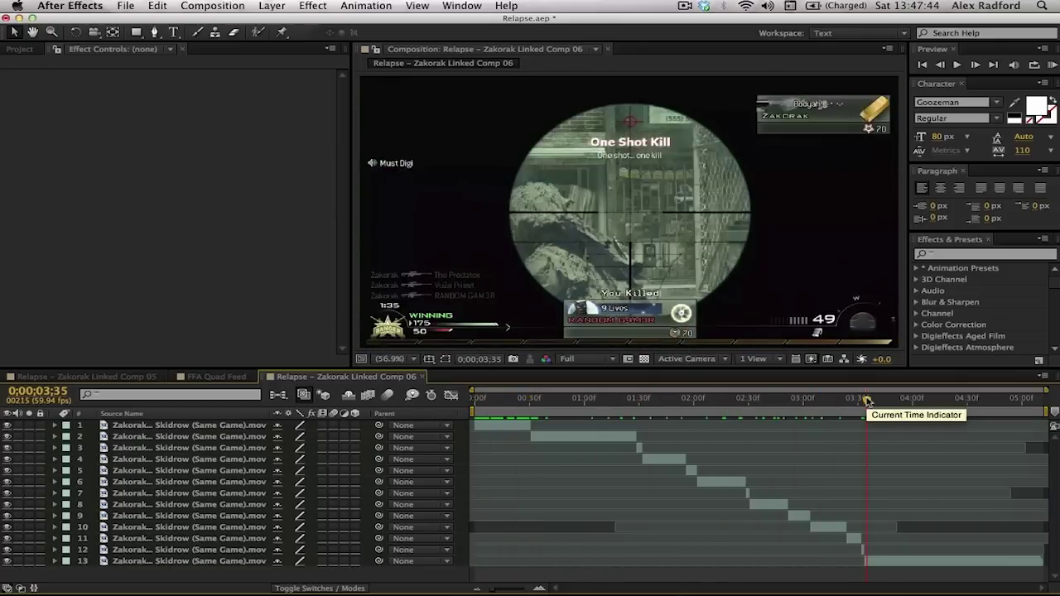
pyautogui.moveTo(620, 592)
pyautogui.click(403, 571)
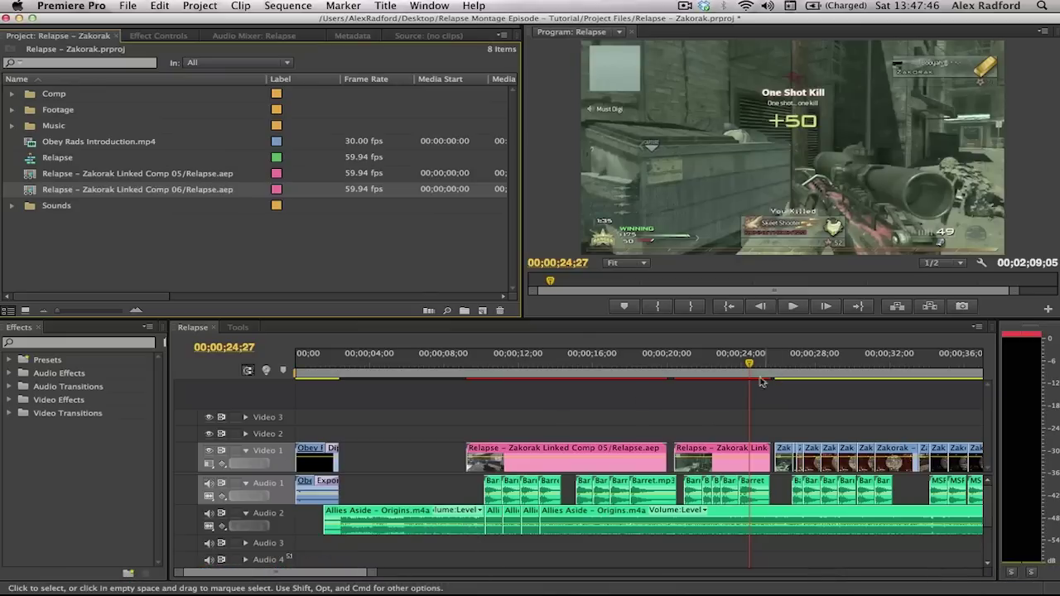
pyautogui.moveTo(260, 580)
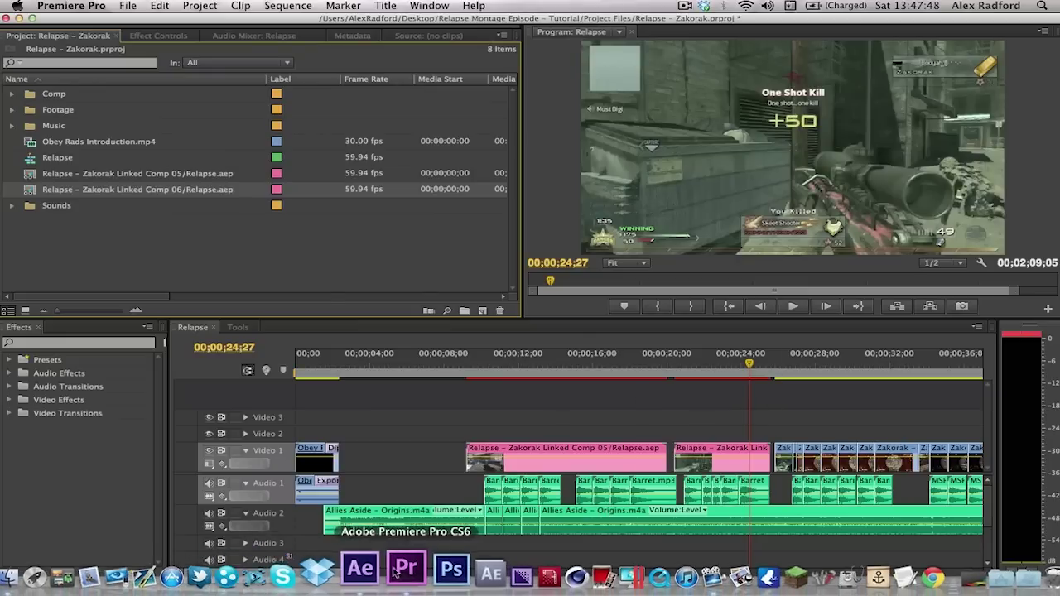
pyautogui.click(364, 571)
pyautogui.moveTo(512, 403); pyautogui.dragTo(602, 412)
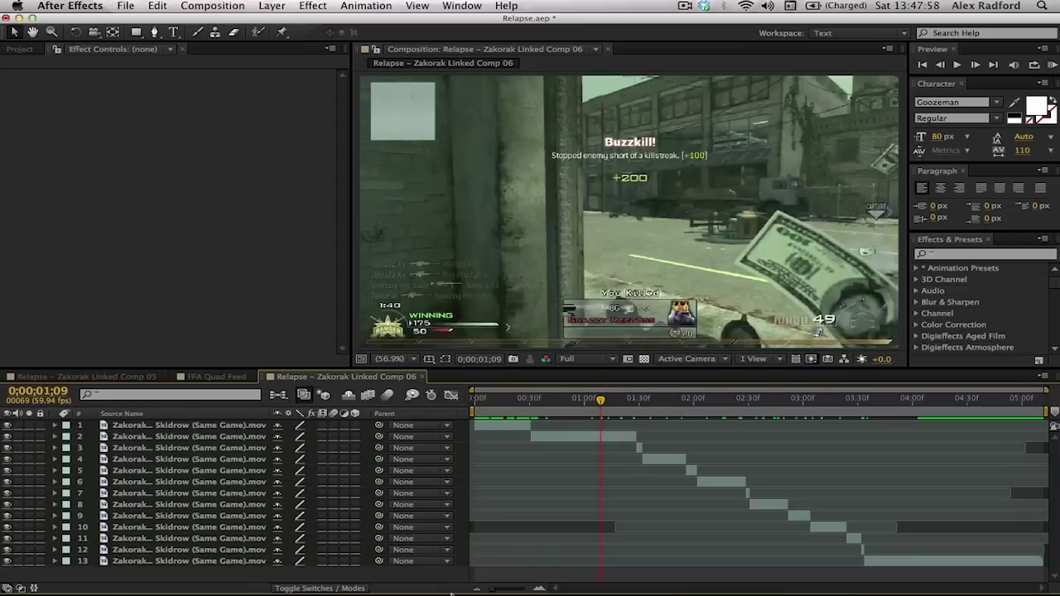
pyautogui.moveTo(568, 400); pyautogui.dragTo(663, 419)
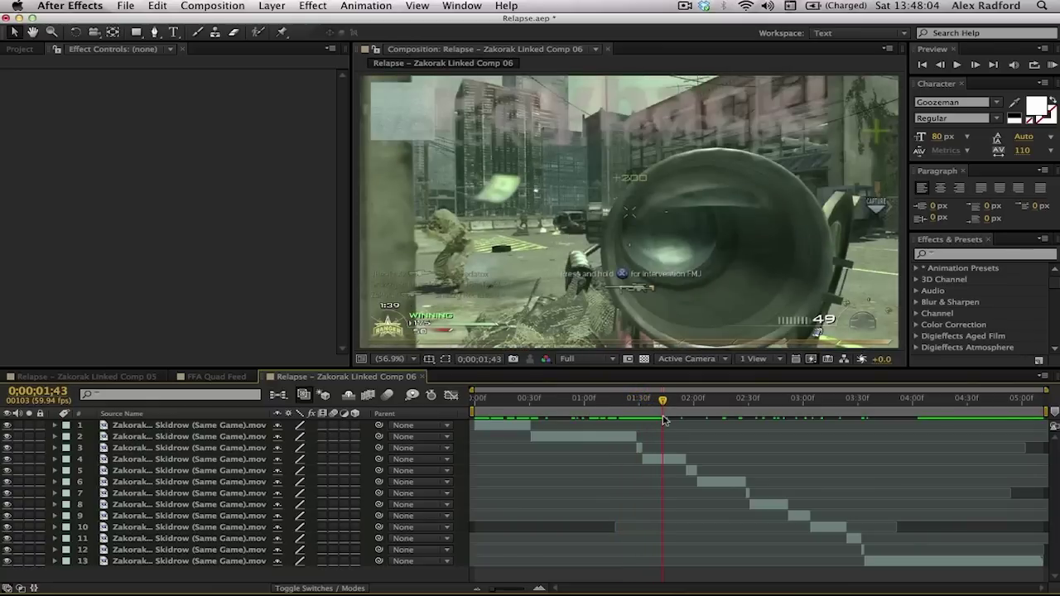
pyautogui.click(477, 410)
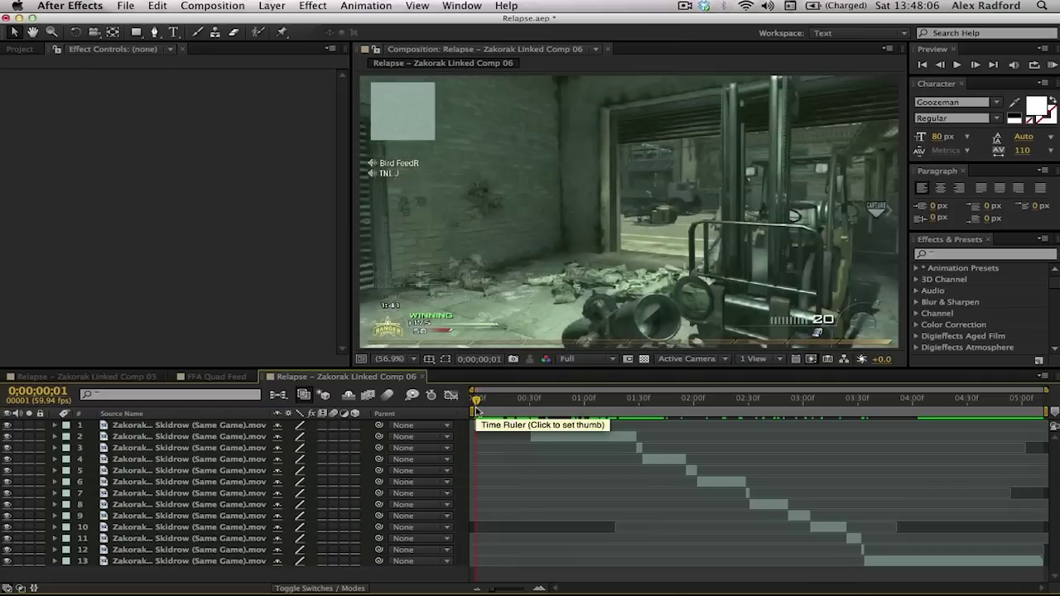
pyautogui.moveTo(486, 411); pyautogui.dragTo(621, 399)
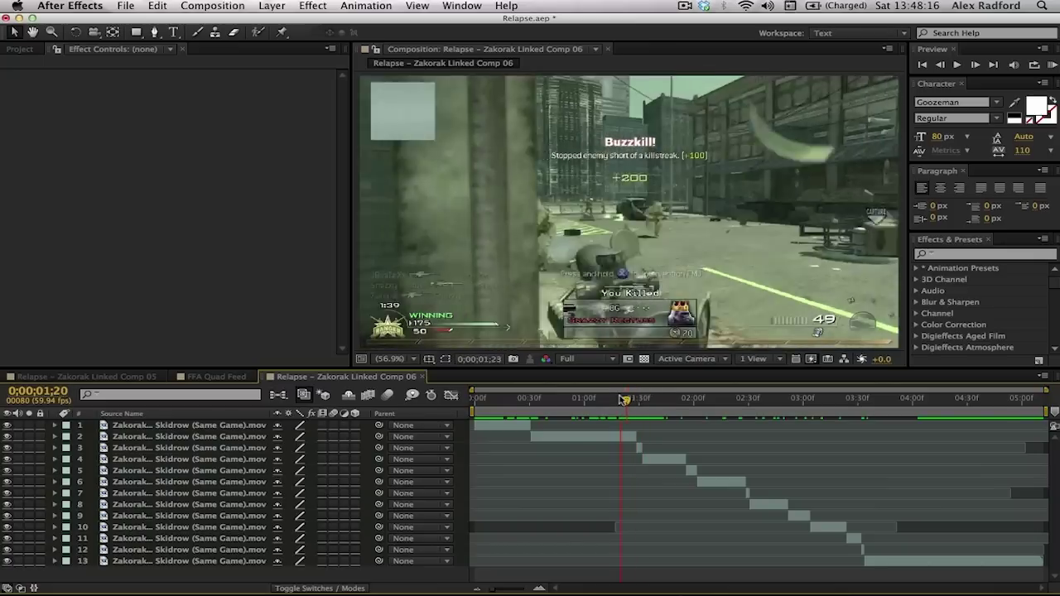
# Save, then select layers 1–13 and pre-compose them as 'Footage 1' with Cmd+Shift+C
pyautogui.press('super+s')
pyautogui.click(191, 426)
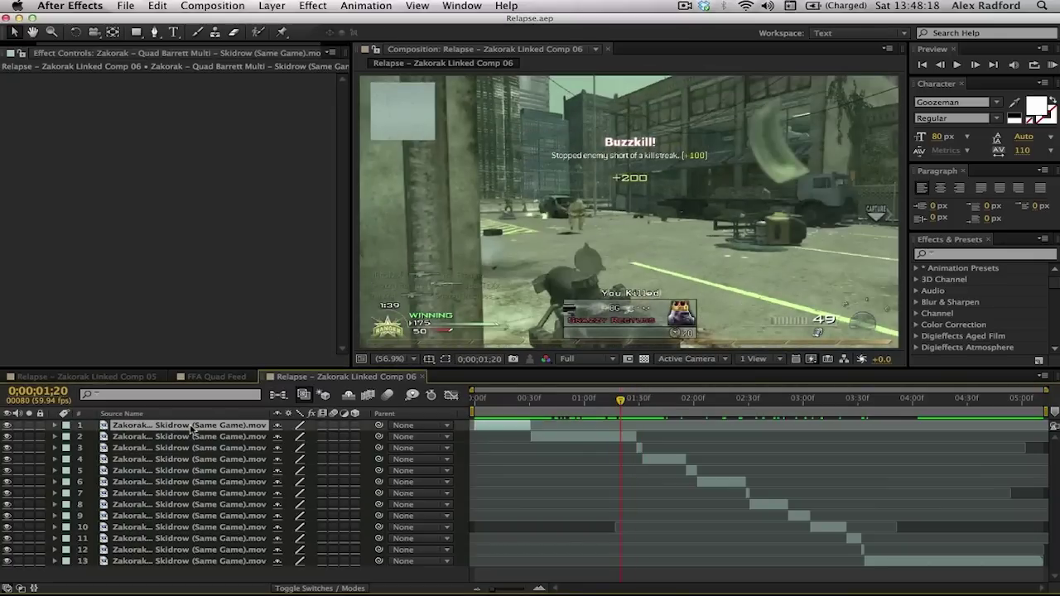
pyautogui.keyDown('shift'); pyautogui.click(214, 562); pyautogui.keyUp('shift')
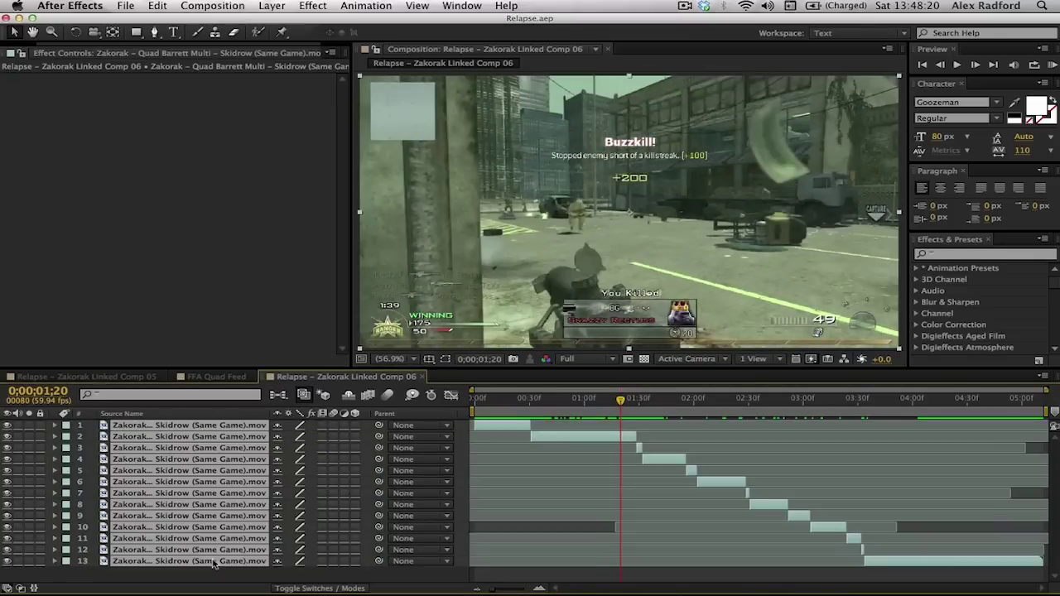
pyautogui.press('super+shift+c')
pyautogui.write('Footage')
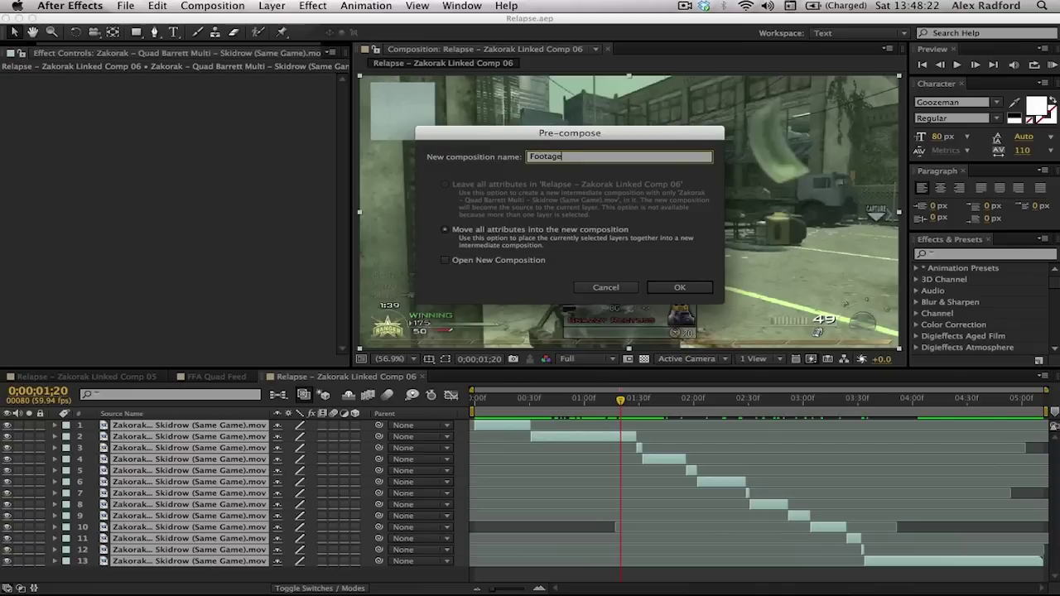
pyautogui.write(' 1')
pyautogui.press('Return')
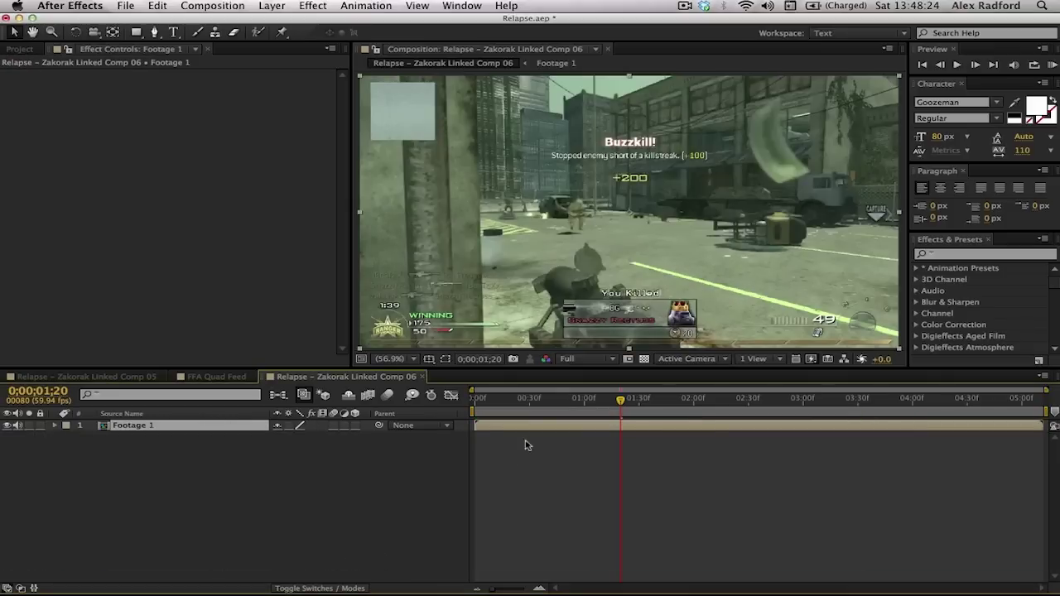
pyautogui.moveTo(529, 414)
pyautogui.mouseDown()
pyautogui.moveTo(517, 416)
pyautogui.moveTo(582, 418)
pyautogui.moveTo(497, 415)
pyautogui.moveTo(518, 417)
pyautogui.mouseUp()
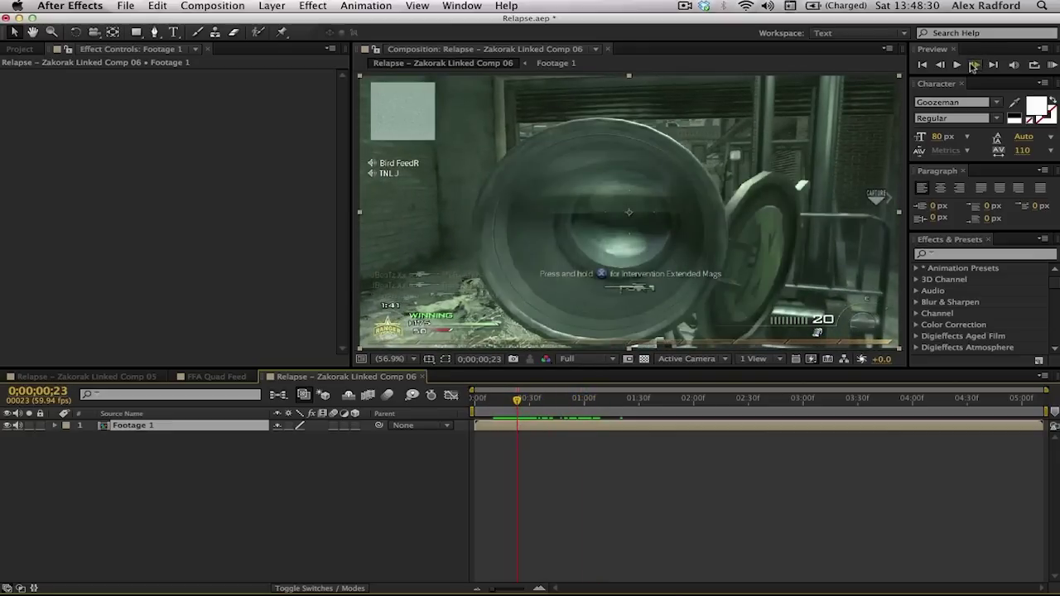
pyautogui.click(975, 64)
pyautogui.click(974, 64)
pyautogui.click(974, 64)
pyautogui.click(975, 65)
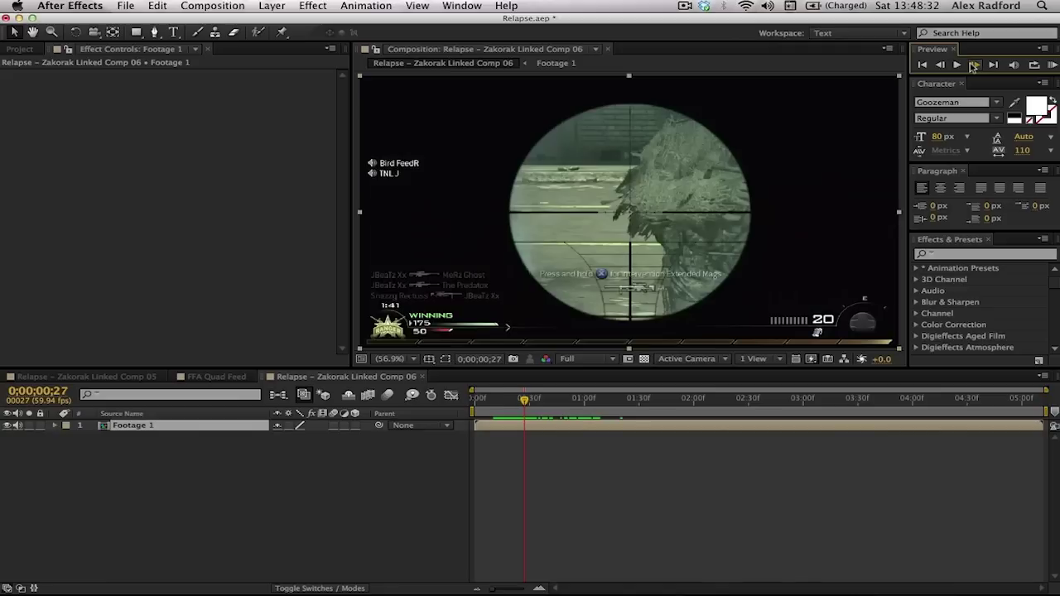
pyautogui.click(974, 65)
pyautogui.click(975, 65)
pyautogui.click(975, 64)
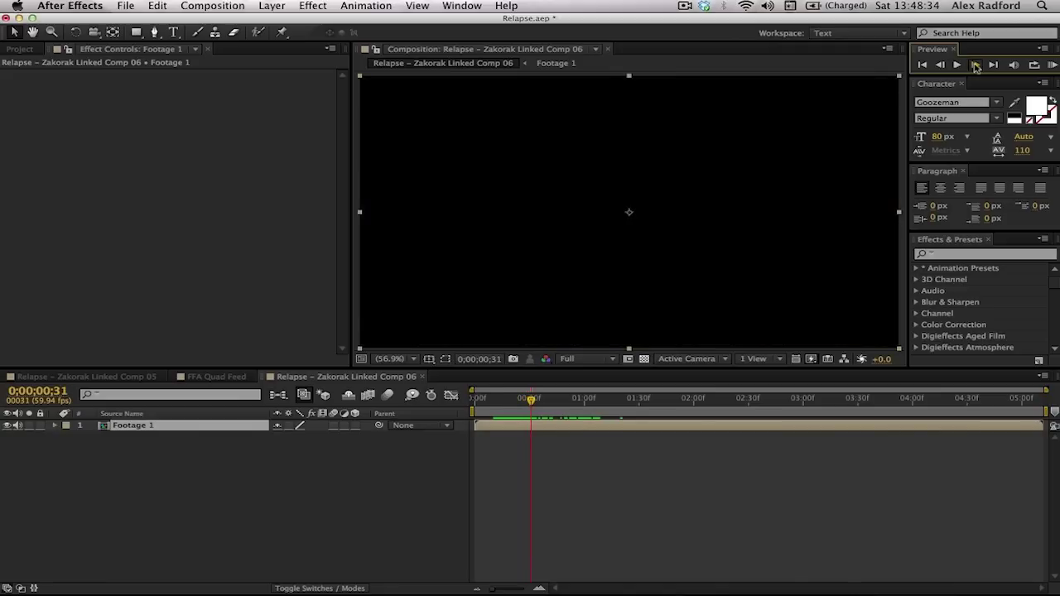
pyautogui.click(974, 65)
pyautogui.click(940, 64)
pyautogui.click(626, 479)
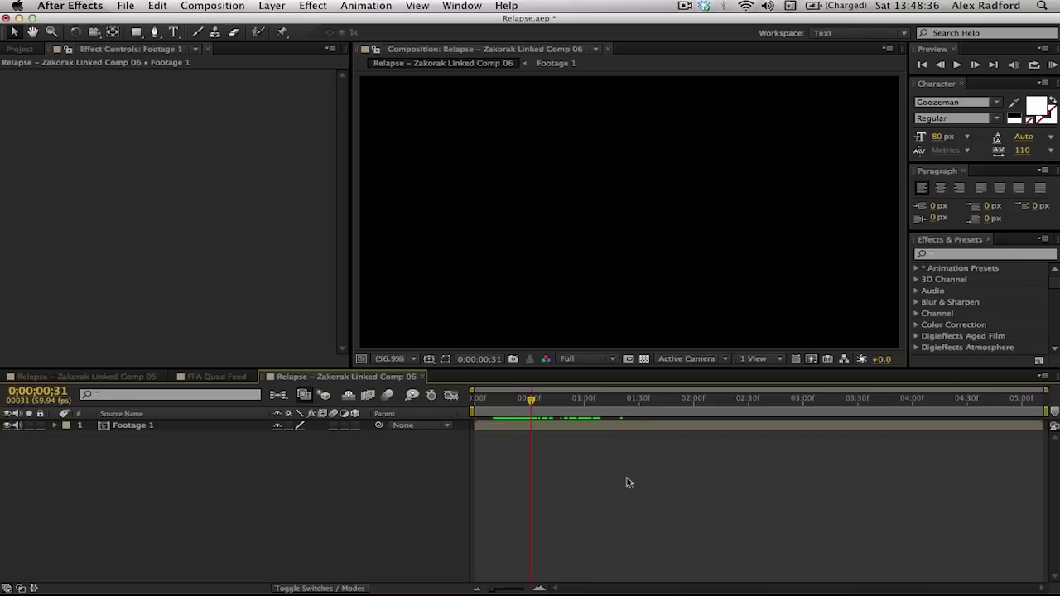
pyautogui.click(557, 427)
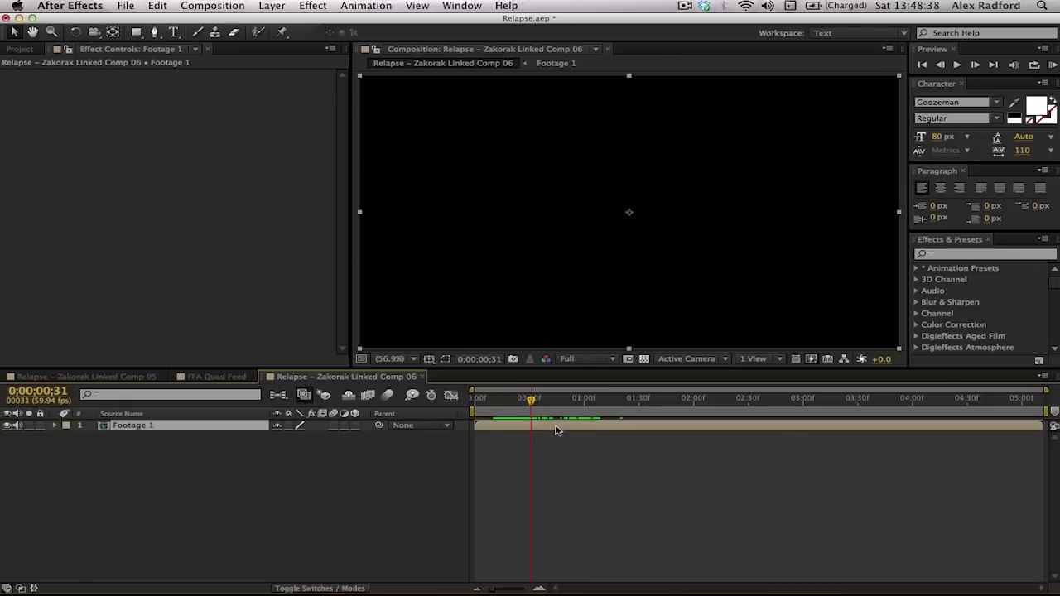
pyautogui.click(552, 456)
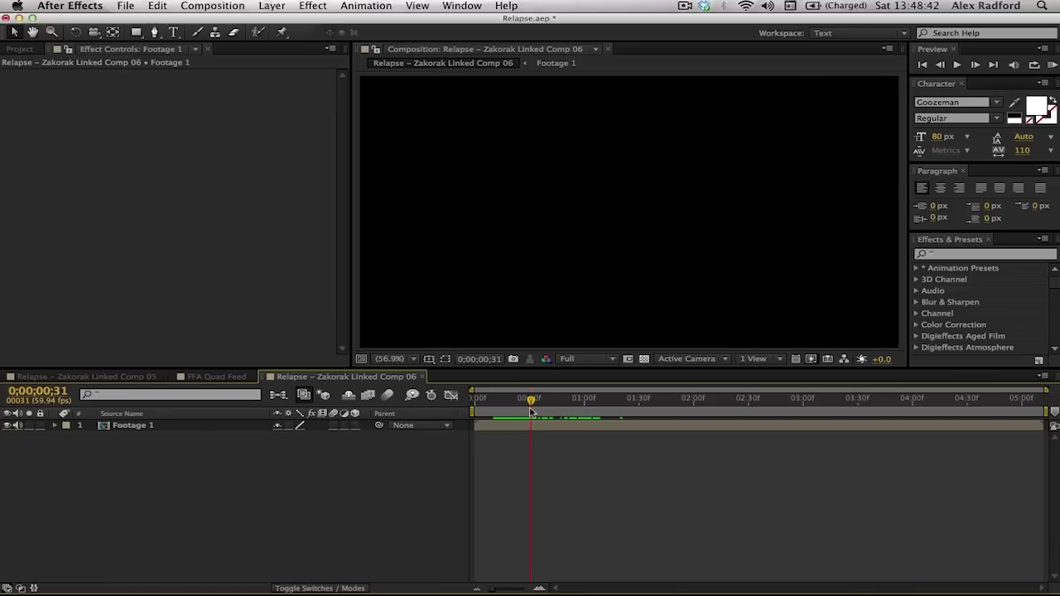
pyautogui.moveTo(530, 400); pyautogui.dragTo(905, 396)
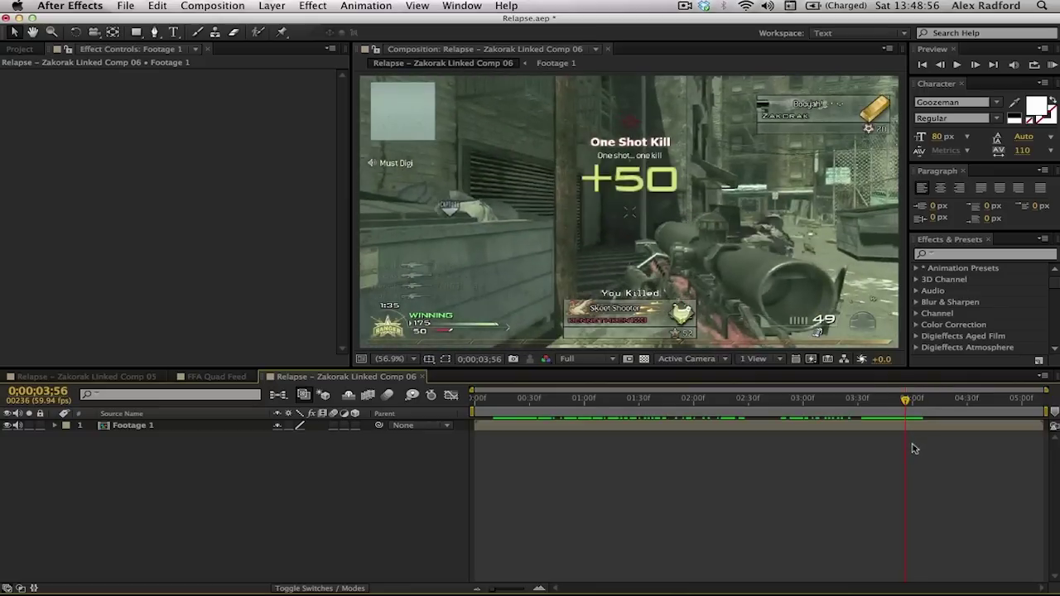
# Split Footage 1 at 0;00;03;56 and apply Twixtor Pro to the top layer, editing its input frame rate
pyautogui.click(907, 430)
pyautogui.press('super+shift+d')
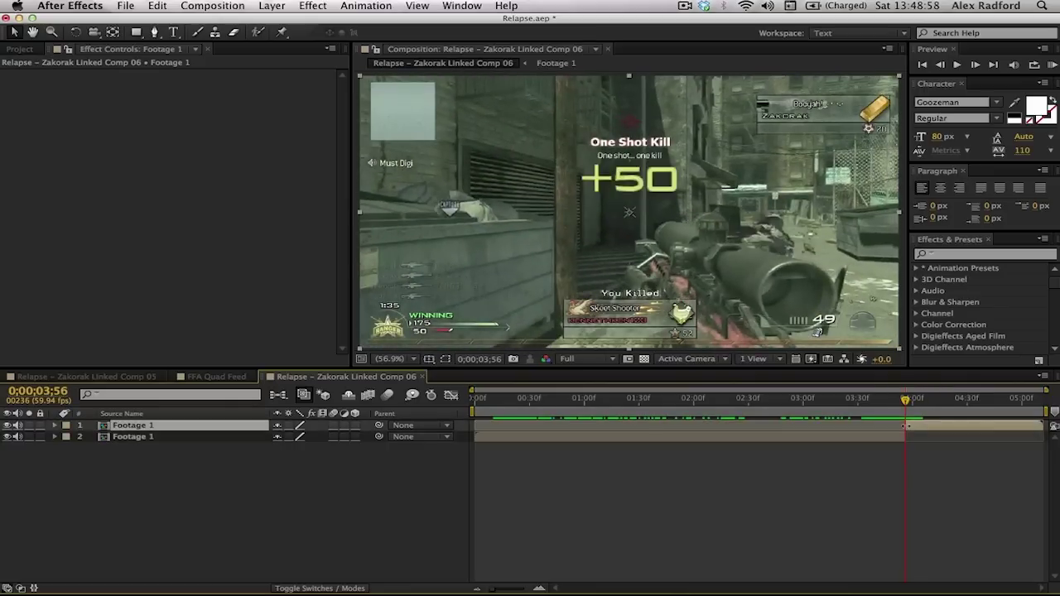
pyautogui.click(312, 6)
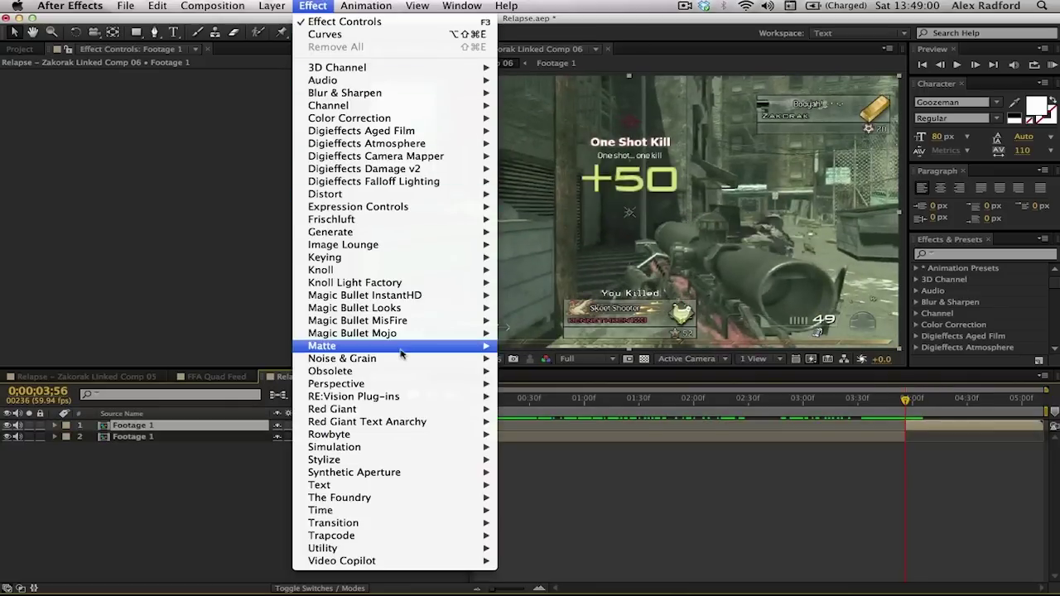
pyautogui.press('Escape')
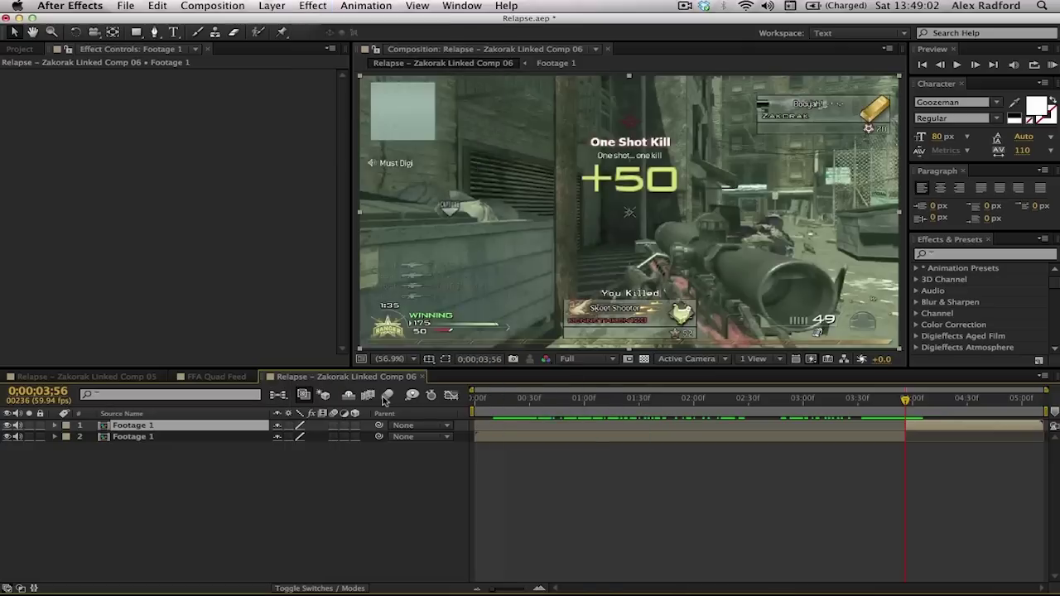
pyautogui.click(310, 6)
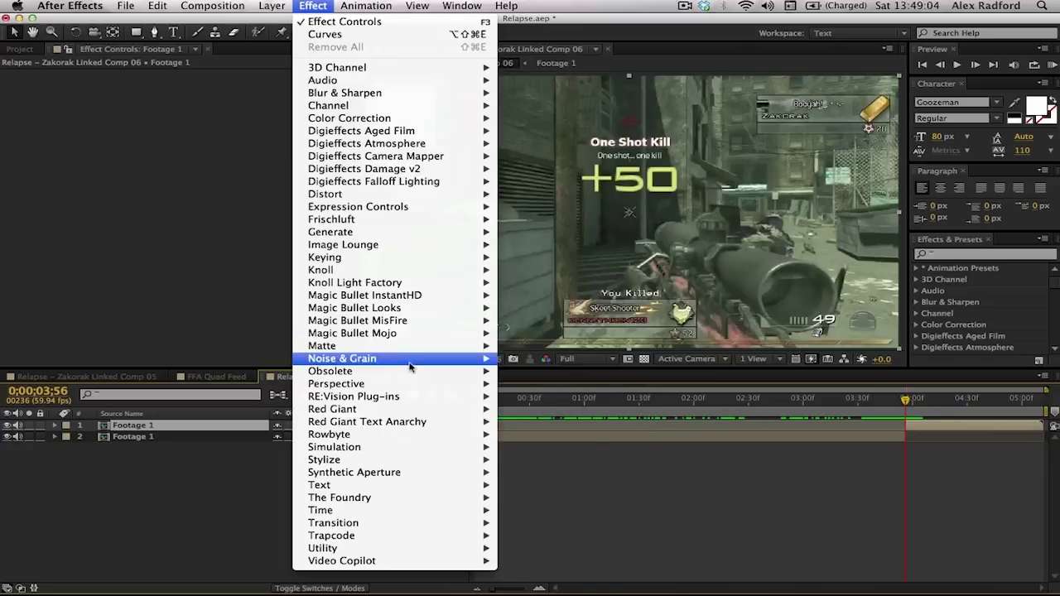
pyautogui.moveTo(401, 396)
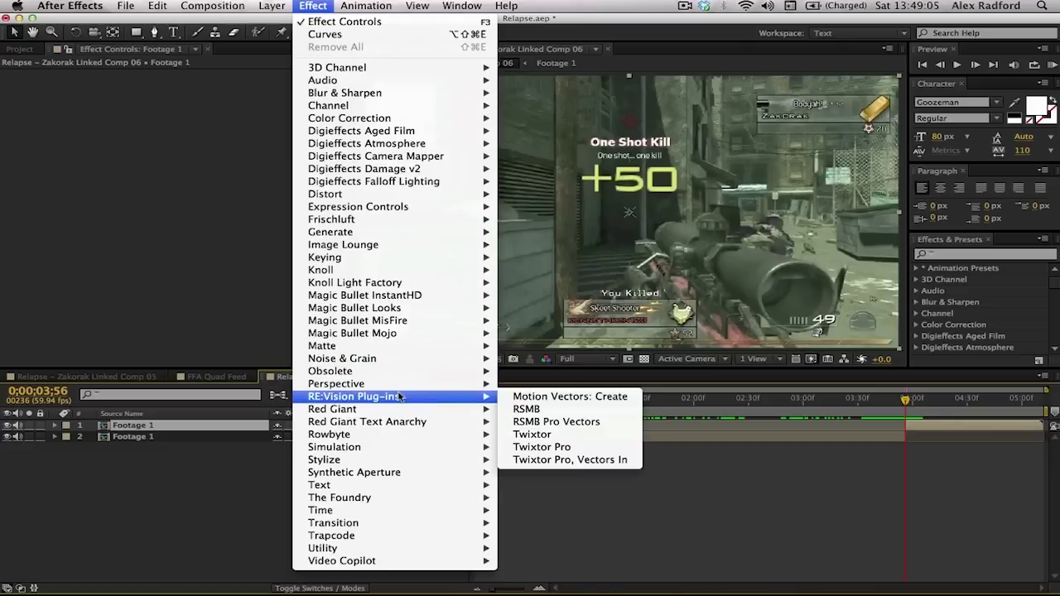
pyautogui.click(538, 448)
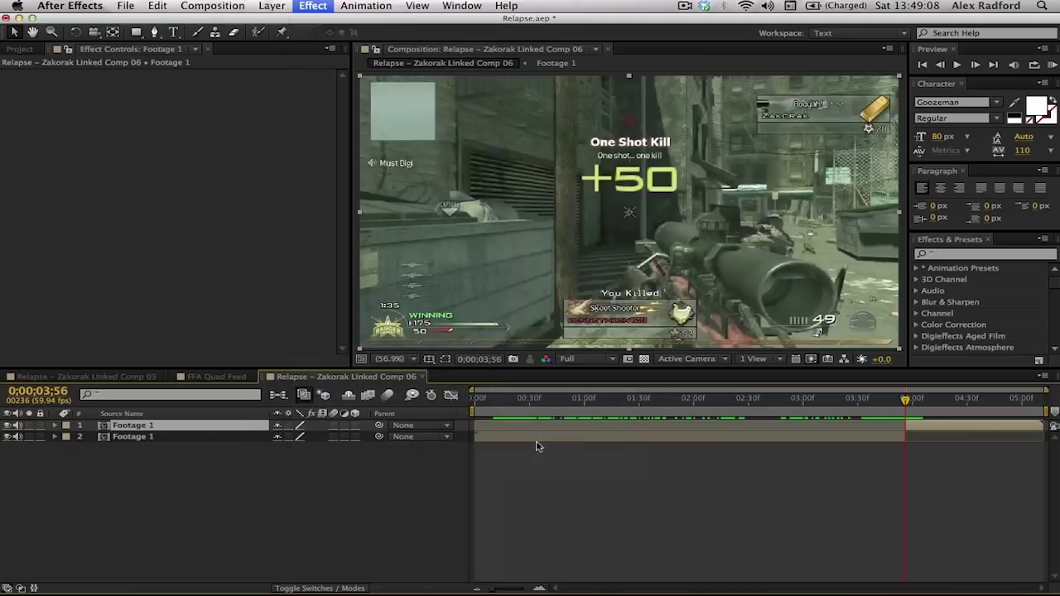
pyautogui.click(210, 167)
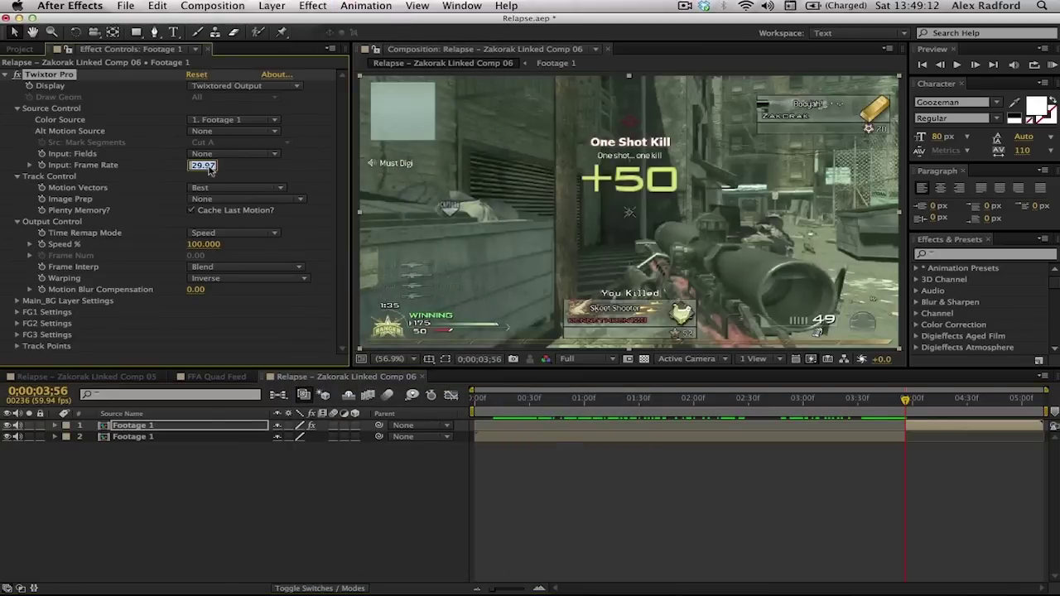
# Set Twixtor Pro's Input Frame Rate to 59.940 after confirming the clip's 59.94 fps in the Project panel
pyautogui.write('59.94')
pyautogui.press('Return')
pyautogui.click(22, 48)
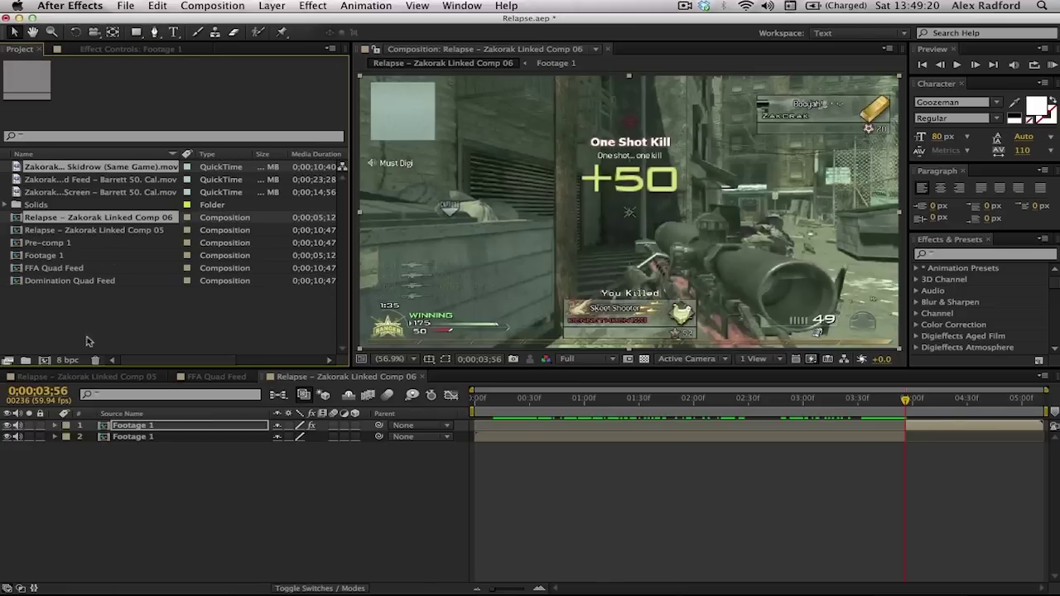
pyautogui.click(108, 166)
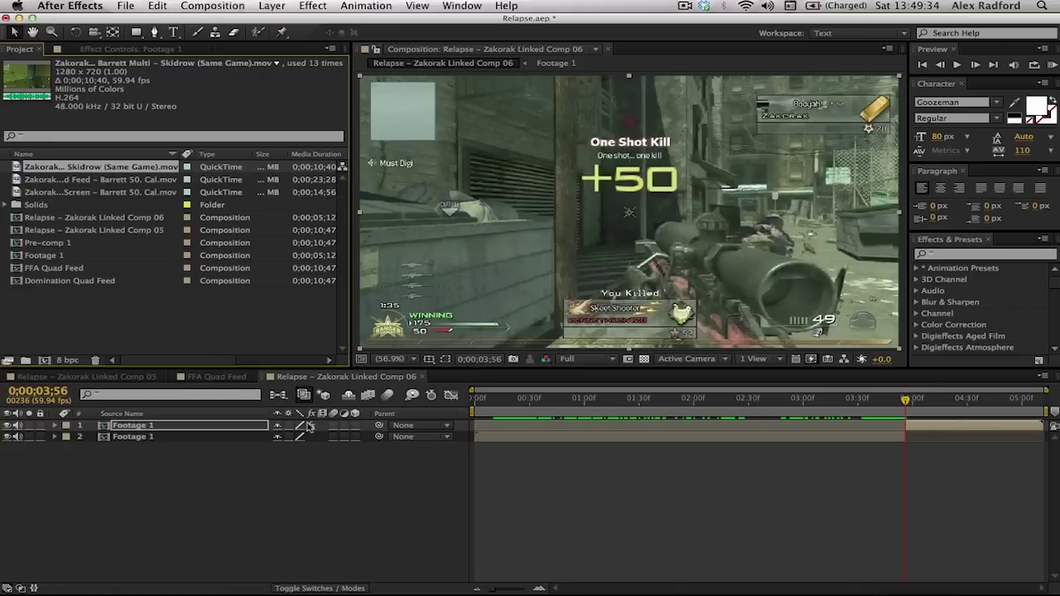
pyautogui.click(155, 50)
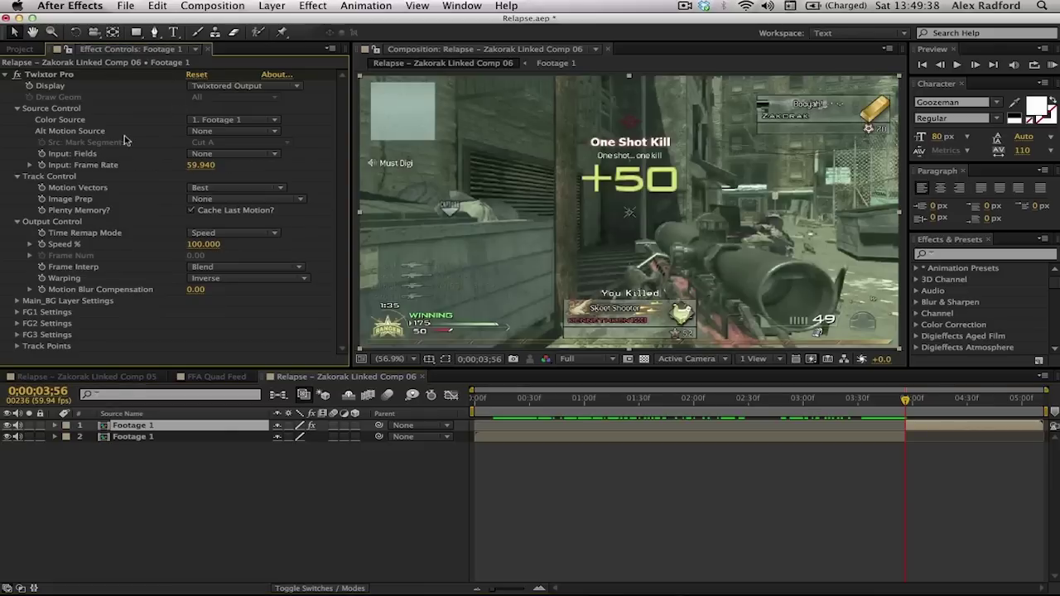
# Keyframe Twixtor Speed % at 3;56 and set it to 0.800 at 4;04
pyautogui.click(43, 246)
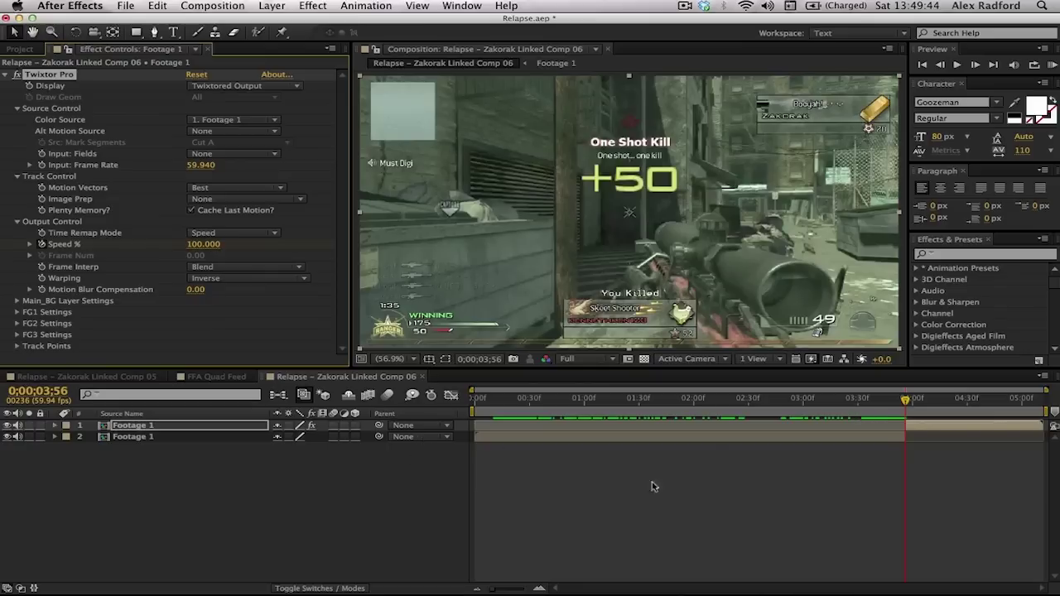
pyautogui.click(219, 426)
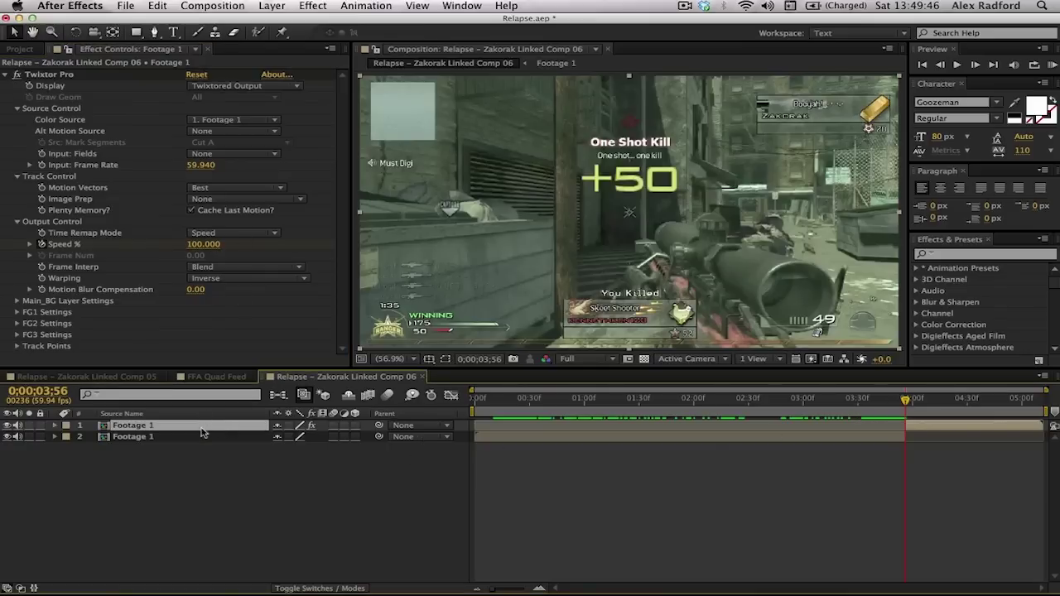
pyautogui.press('u')
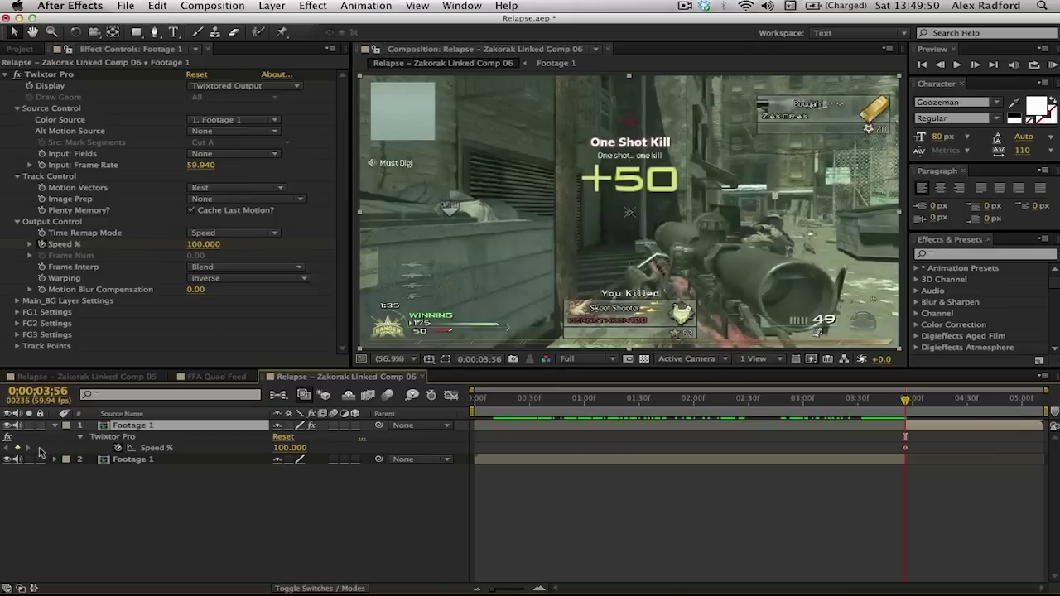
pyautogui.moveTo(905, 403); pyautogui.dragTo(918, 404)
pyautogui.click(290, 447)
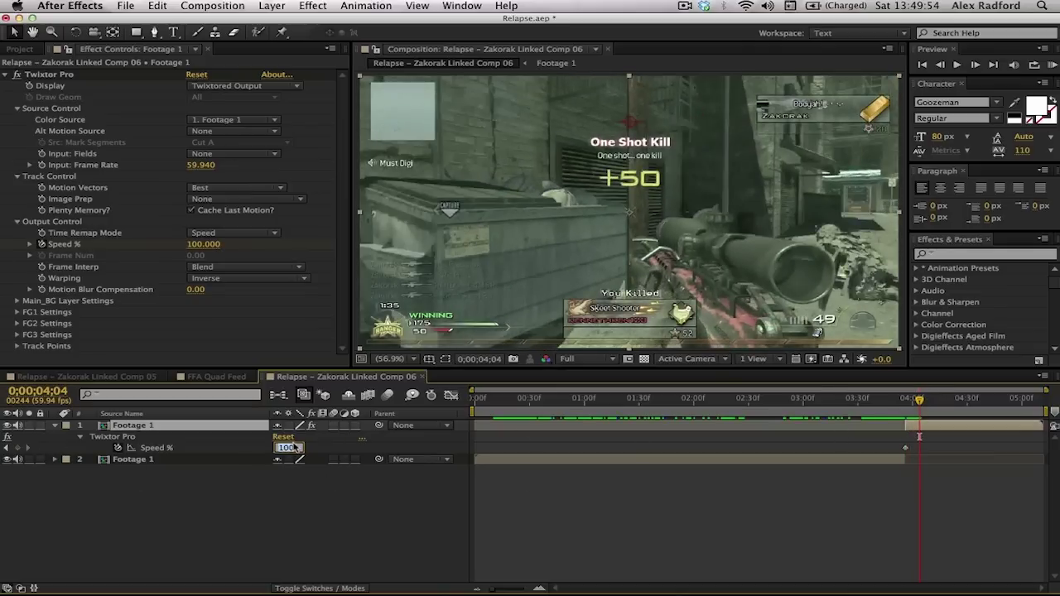
pyautogui.write('.8')
pyautogui.press('Return')
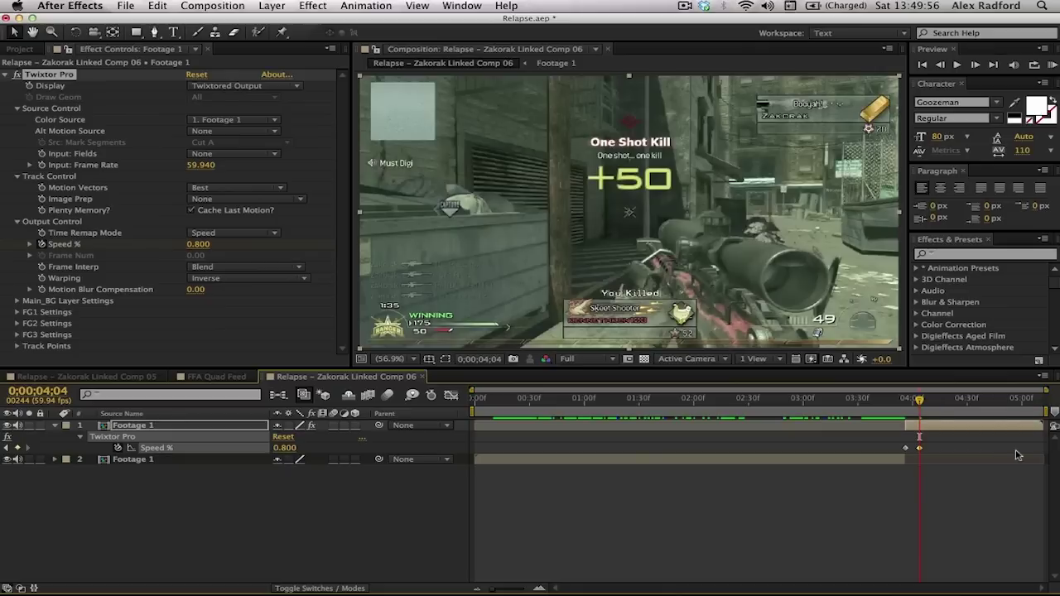
# Scrub back through the slowdown from 3;56 to review the 0.800 speed ramp
pyautogui.click(990, 466)
pyautogui.moveTo(916, 406); pyautogui.dragTo(903, 411)
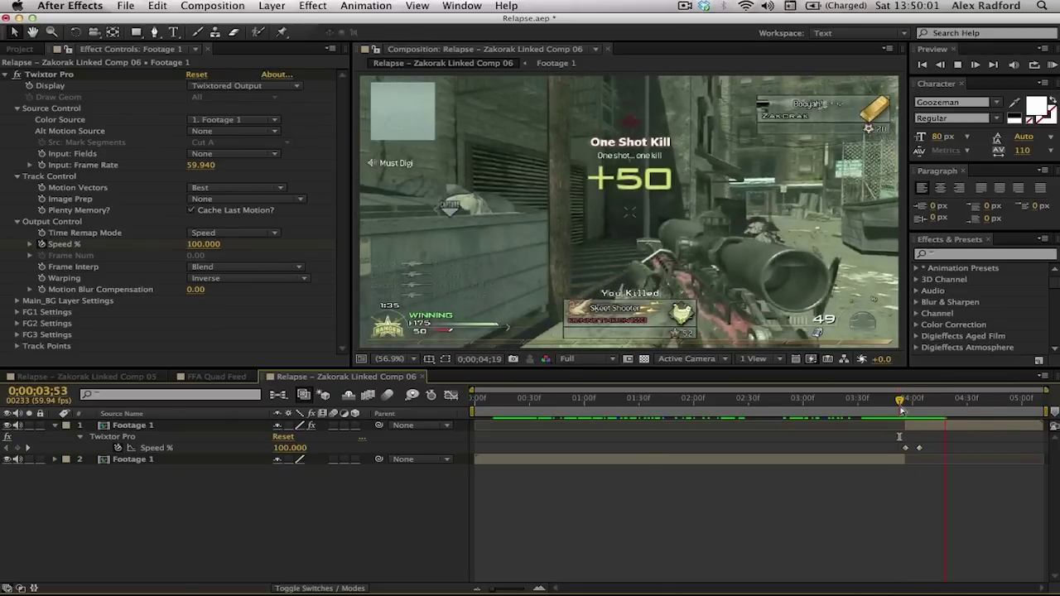
pyautogui.press('space')
pyautogui.click(904, 407)
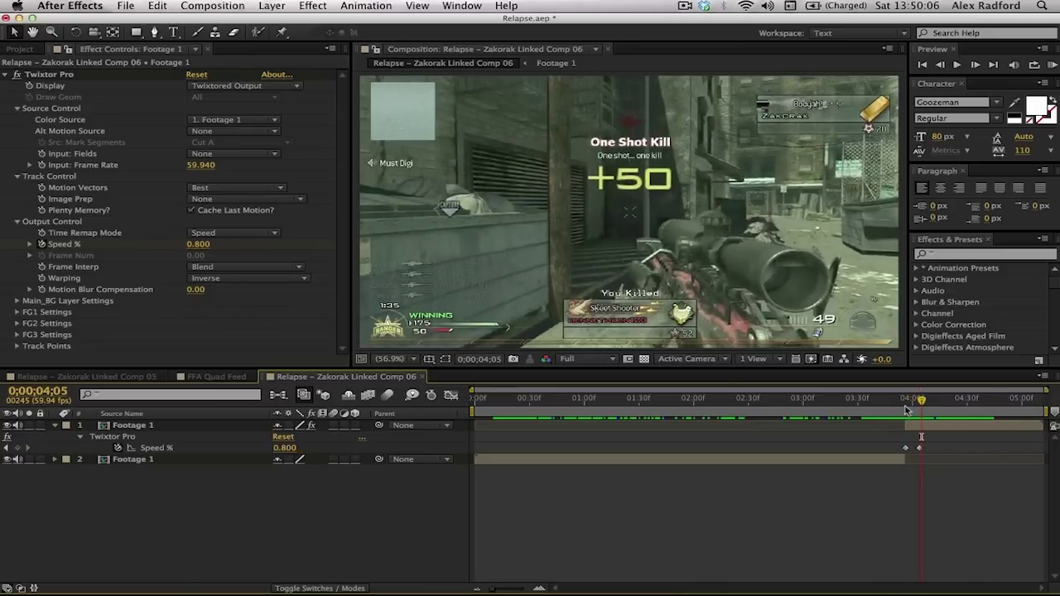
pyautogui.moveTo(905, 408)
pyautogui.mouseDown()
pyautogui.moveTo(1004, 403)
pyautogui.moveTo(869, 404)
pyautogui.moveTo(905, 404)
pyautogui.moveTo(895, 407)
pyautogui.mouseUp()
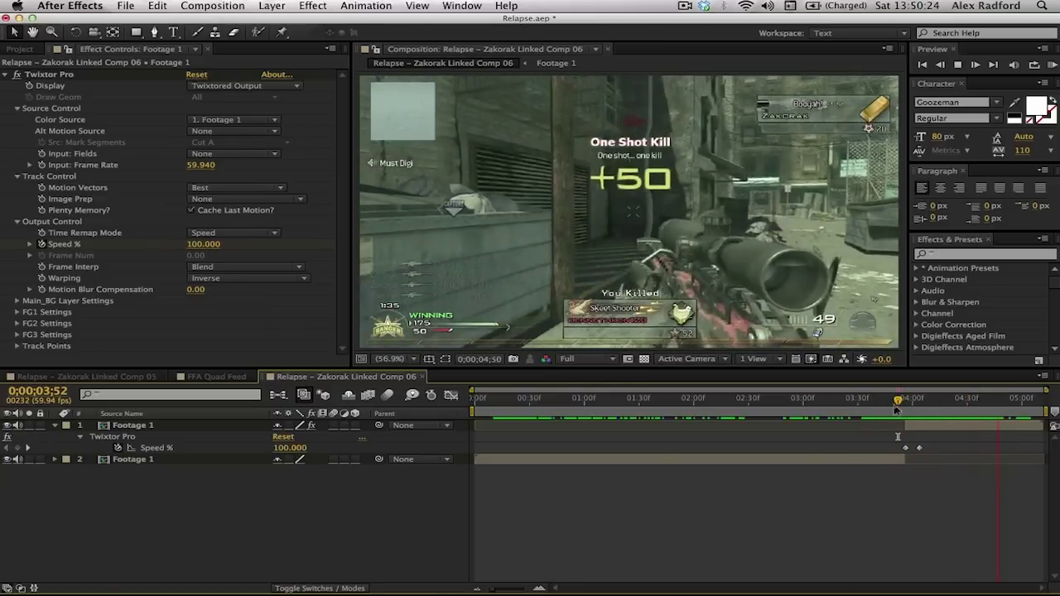
pyautogui.moveTo(895, 407); pyautogui.dragTo(943, 411)
# Lower the 4;04 Speed % keyframe to 0.400 and preview the slow motion
pyautogui.click(7, 447)
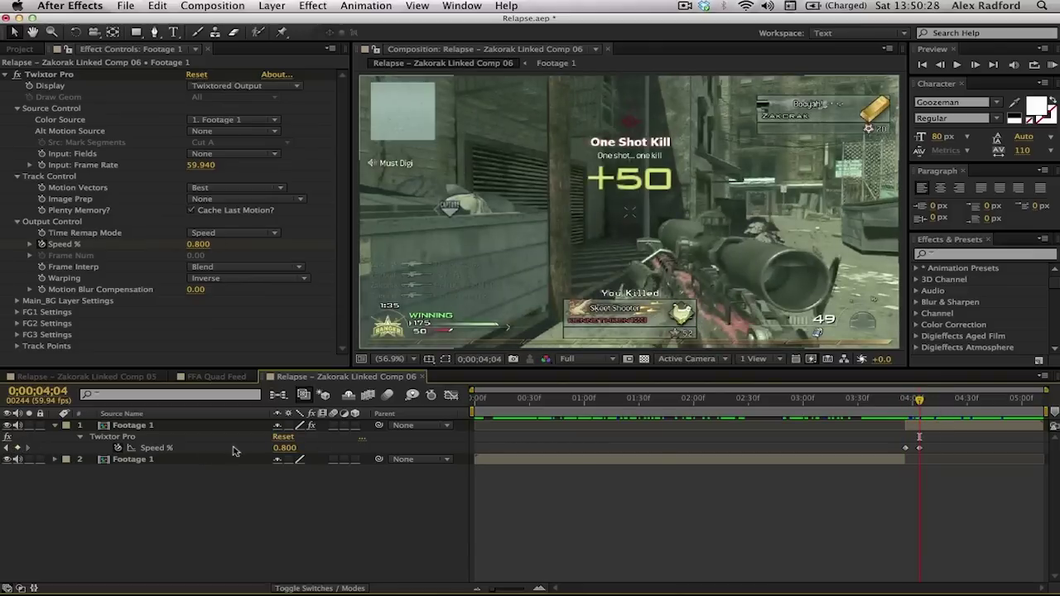
pyautogui.click(284, 447)
pyautogui.write('0.4')
pyautogui.press('Return')
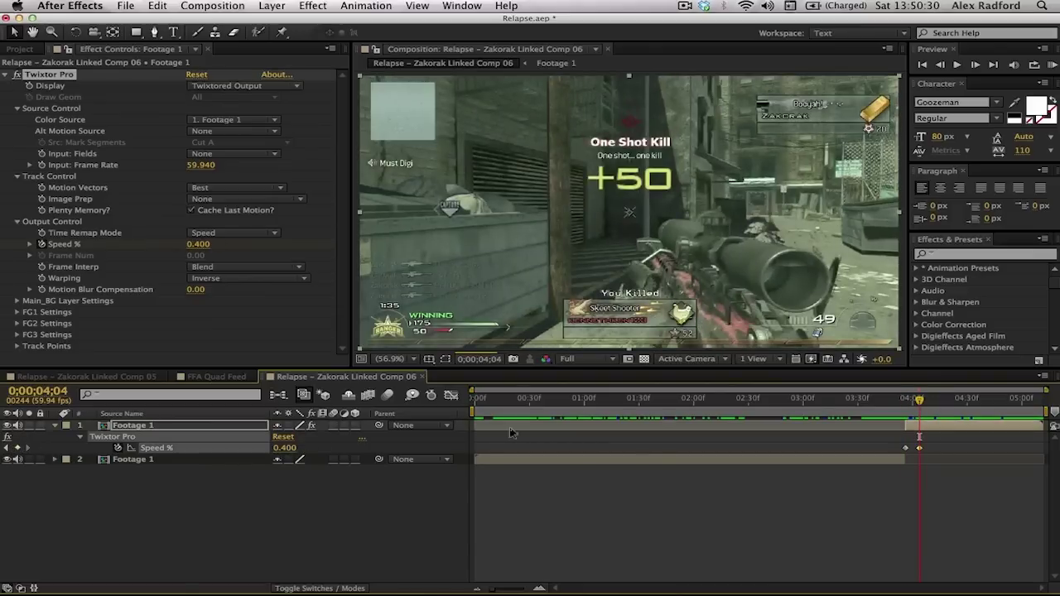
pyautogui.press('space')
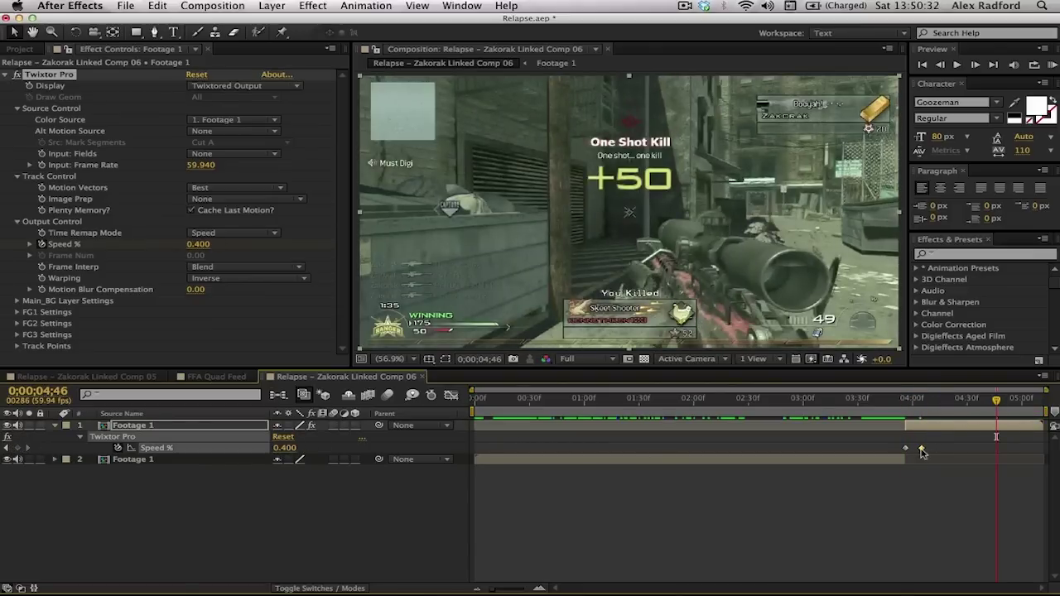
pyautogui.moveTo(926, 454)
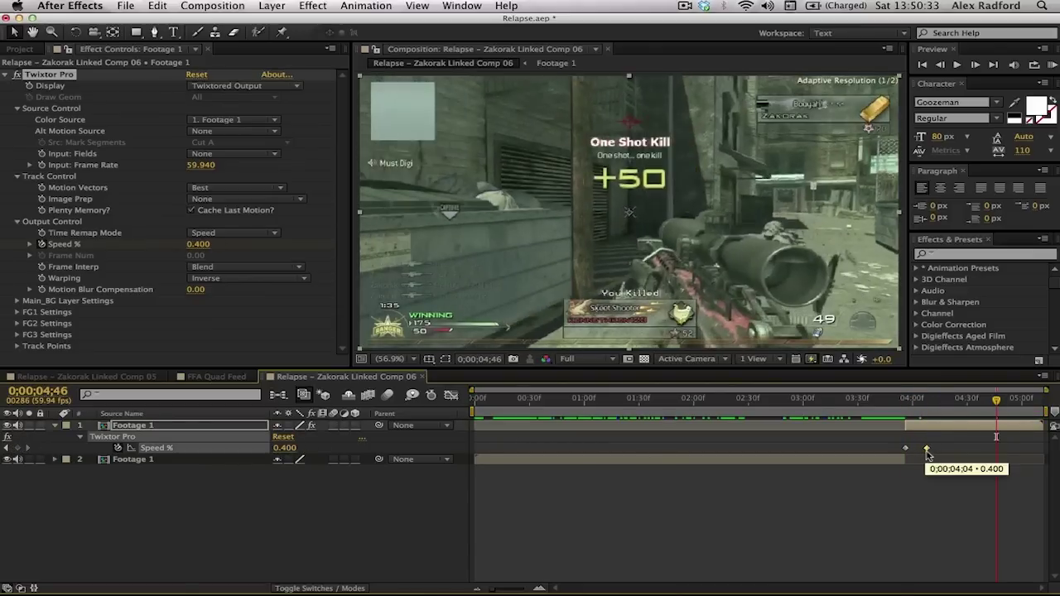
pyautogui.click(930, 406)
pyautogui.moveTo(936, 412); pyautogui.dragTo(883, 401)
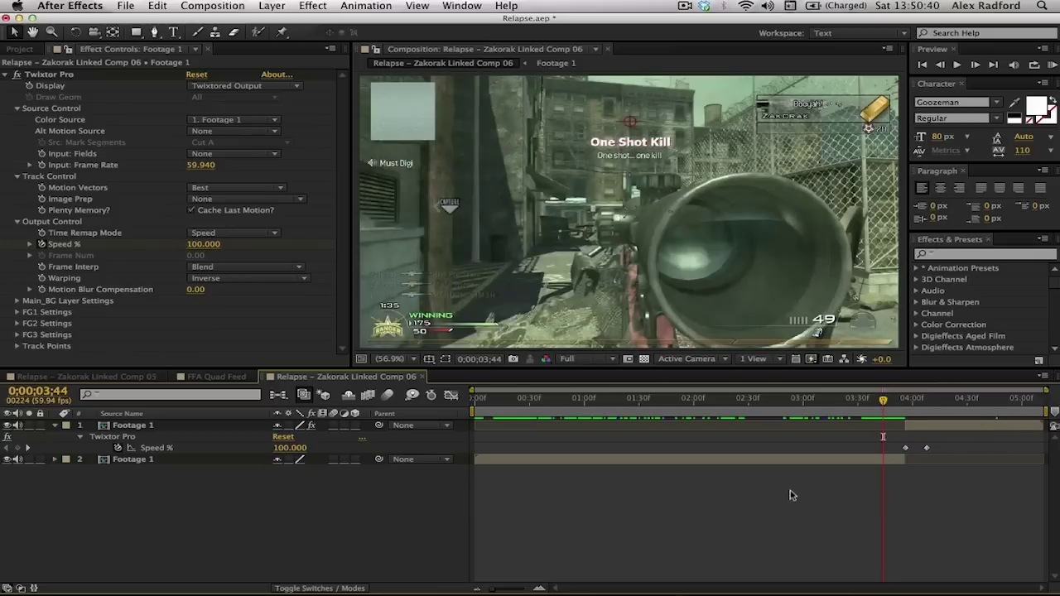
# Precompose both Footage 1 layers into a pre-comp named 'Footage Copy 1'
pyautogui.click(774, 460)
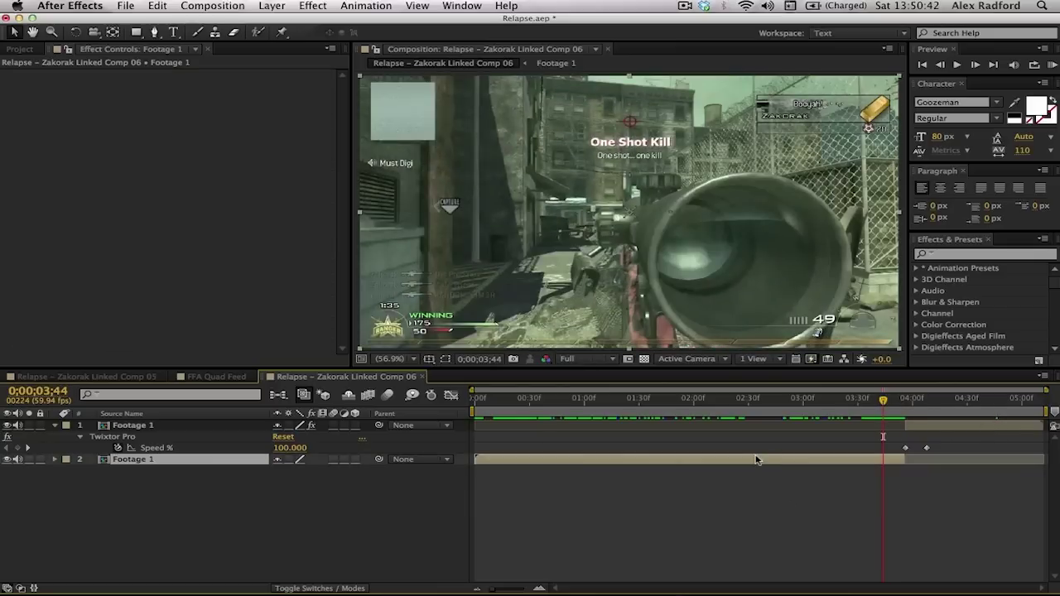
pyautogui.keyDown('shift'); pyautogui.click(135, 424); pyautogui.keyUp('shift')
pyautogui.press('super+shift+c')
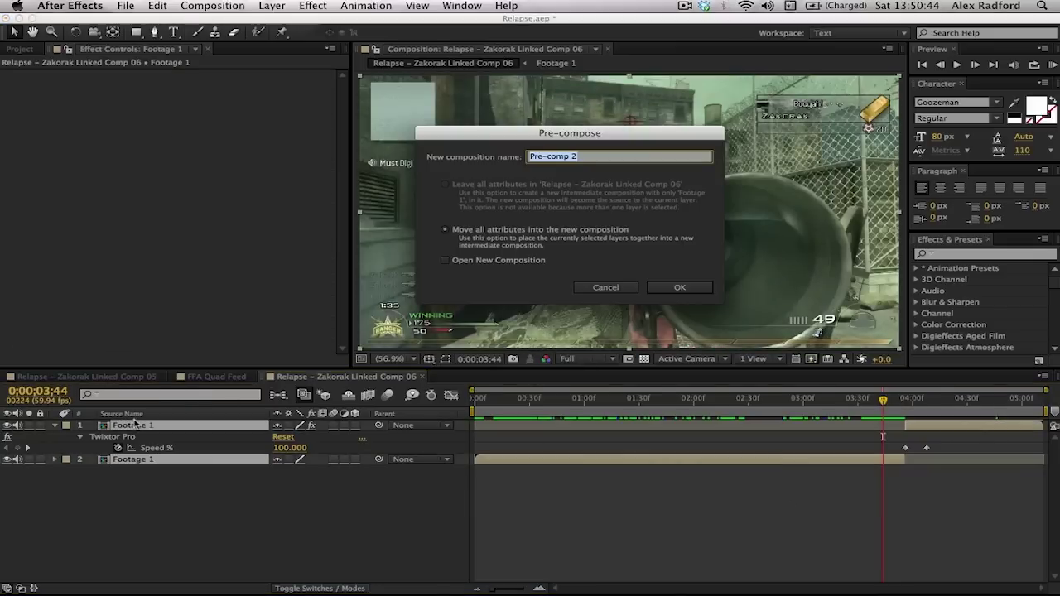
pyautogui.write('Footage')
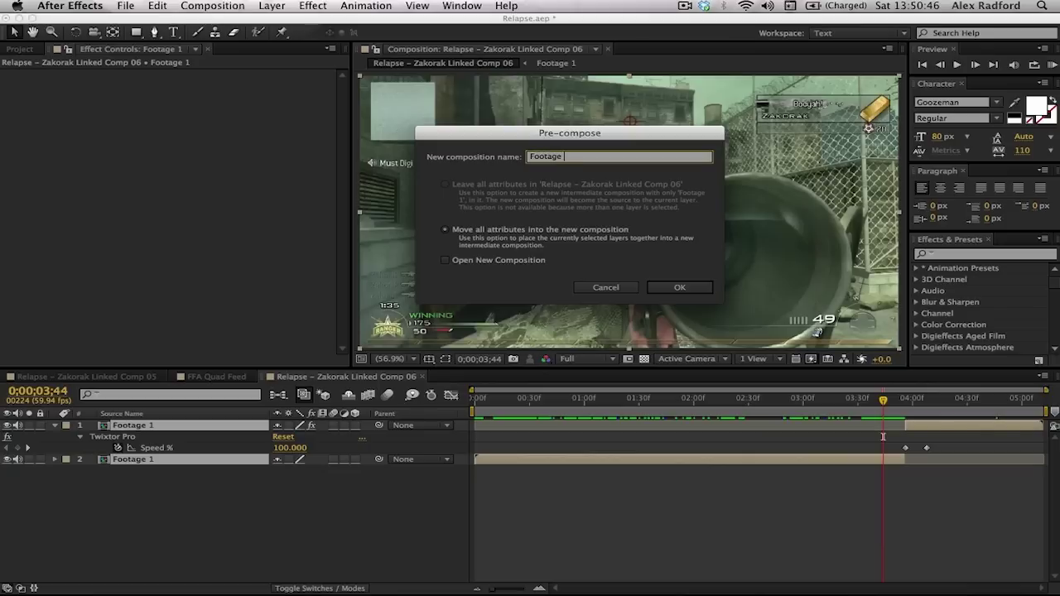
pyautogui.write(' Copy 1')
pyautogui.press('Return')
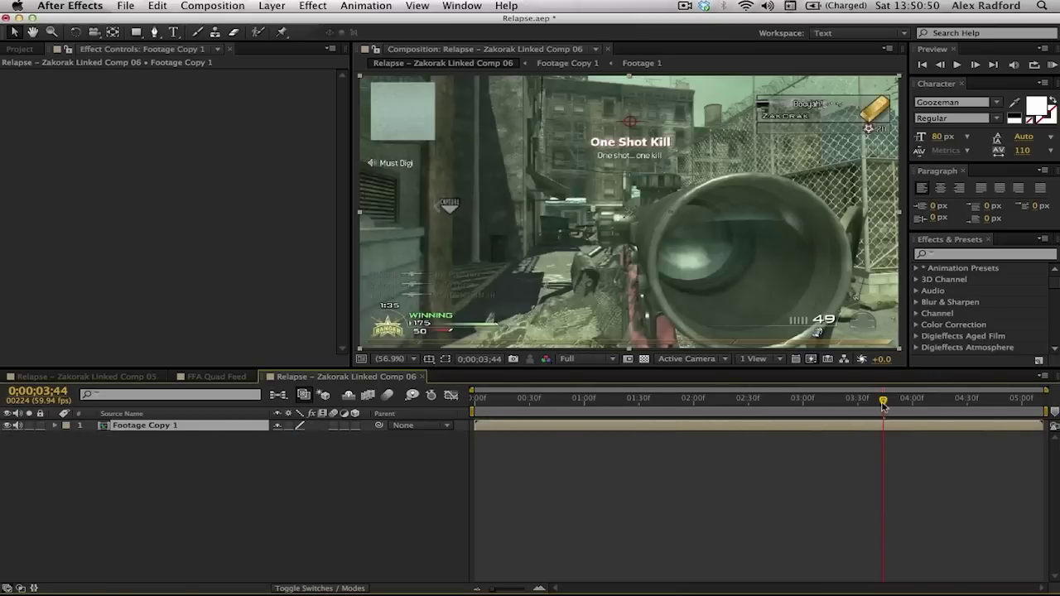
pyautogui.moveTo(883, 403); pyautogui.dragTo(890, 403)
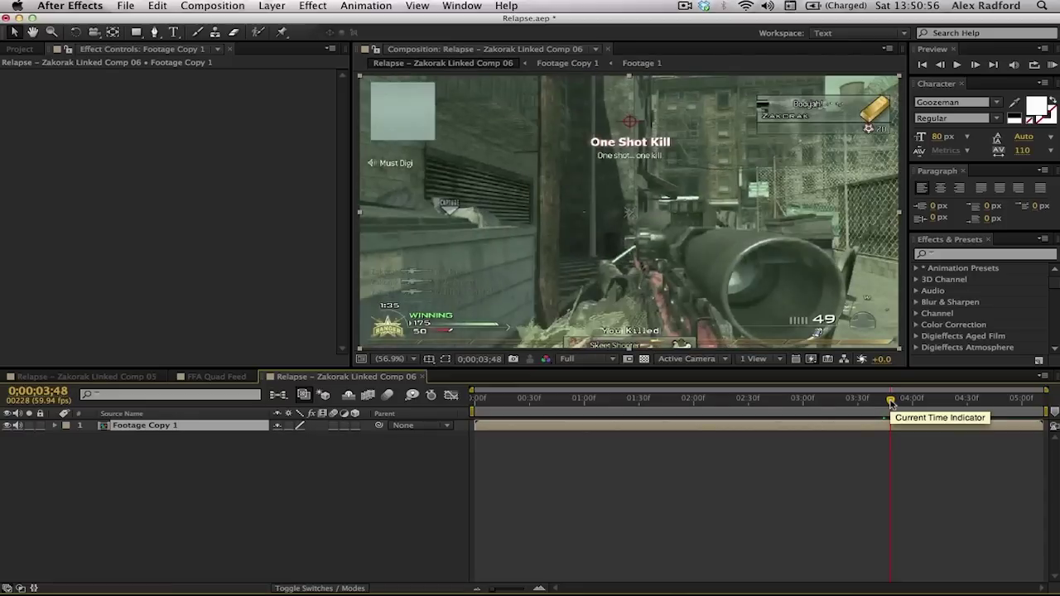
# Split Footage Copy 1 at the current time and enable Scale keyframing on the top layer
pyautogui.press('s')
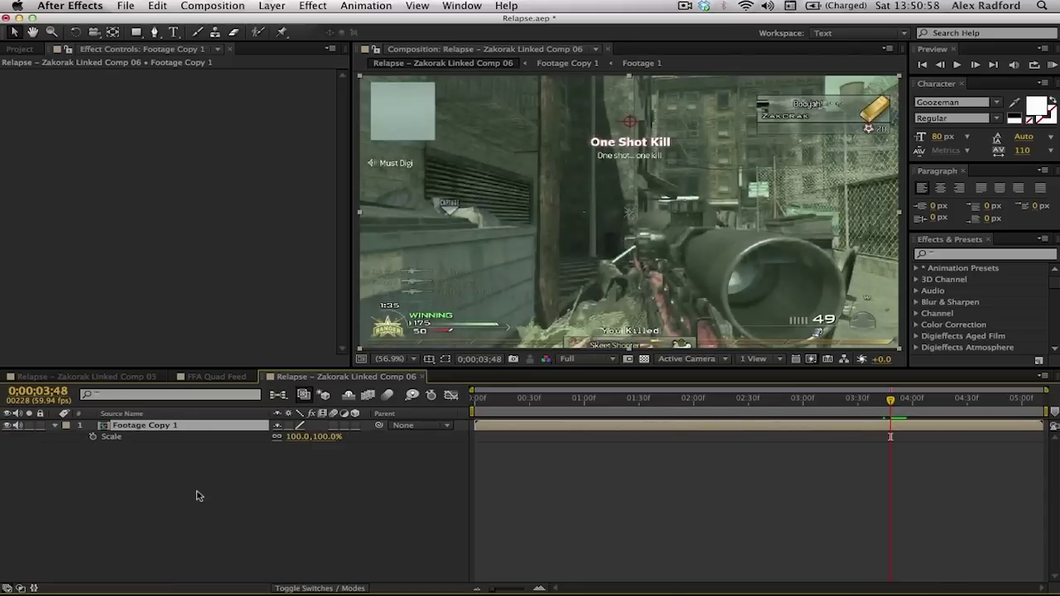
pyautogui.click(93, 436)
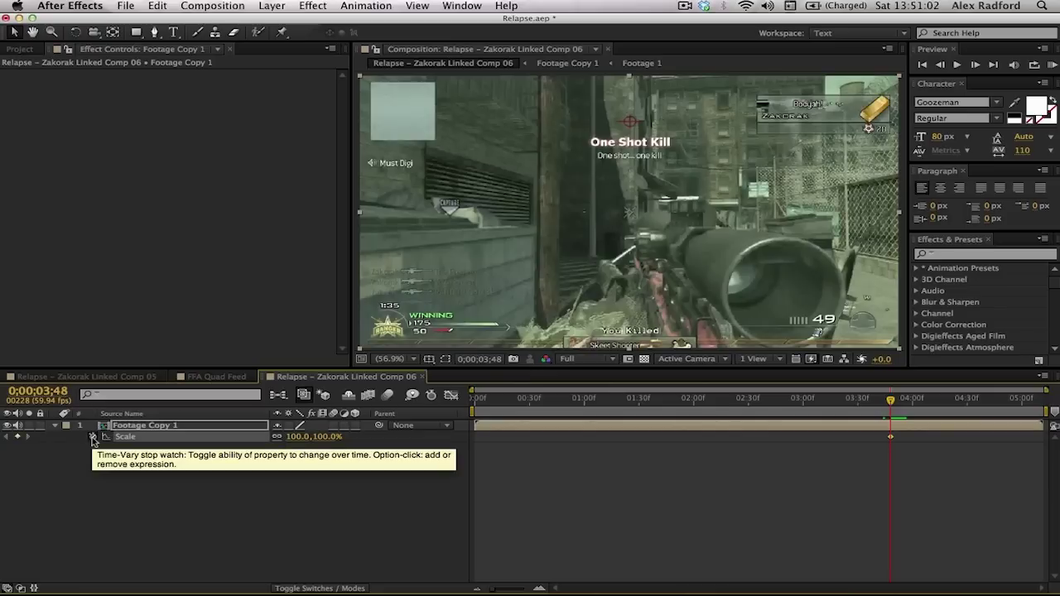
pyautogui.click(93, 437)
pyautogui.press('super+shift+d')
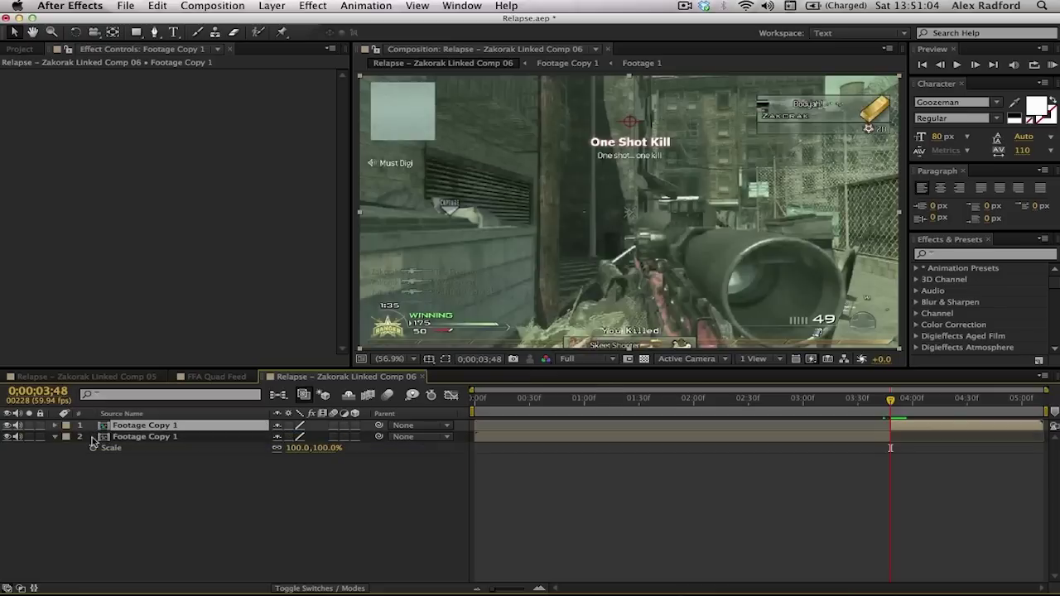
pyautogui.press('s')
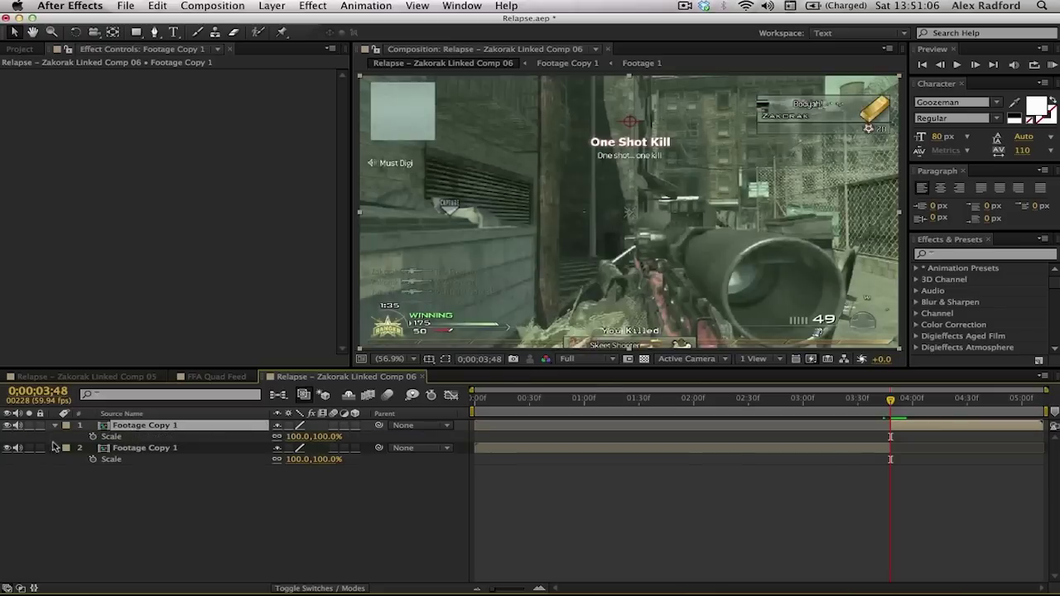
pyautogui.click(56, 448)
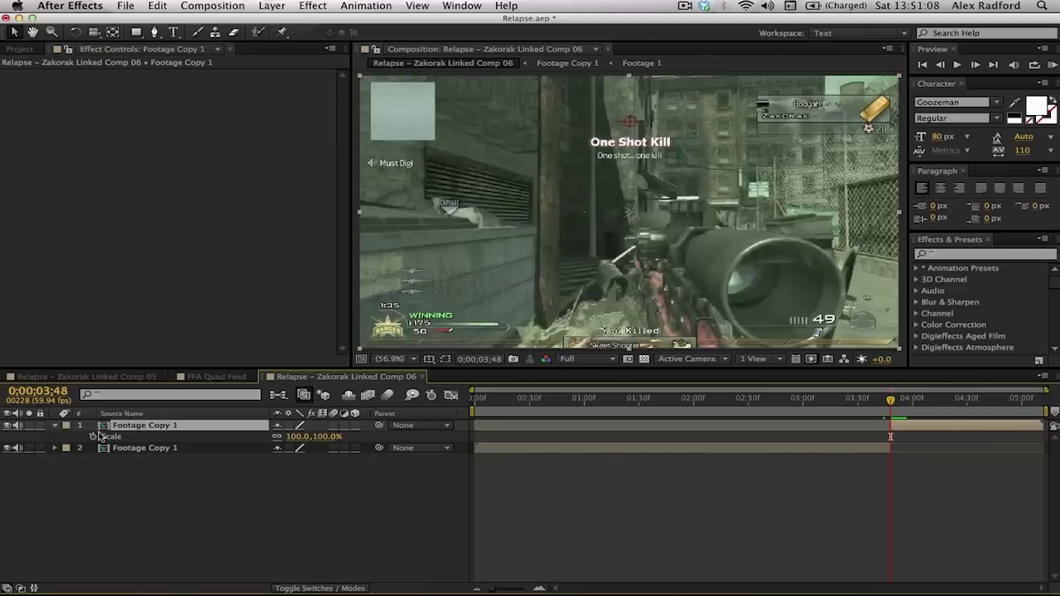
pyautogui.click(93, 437)
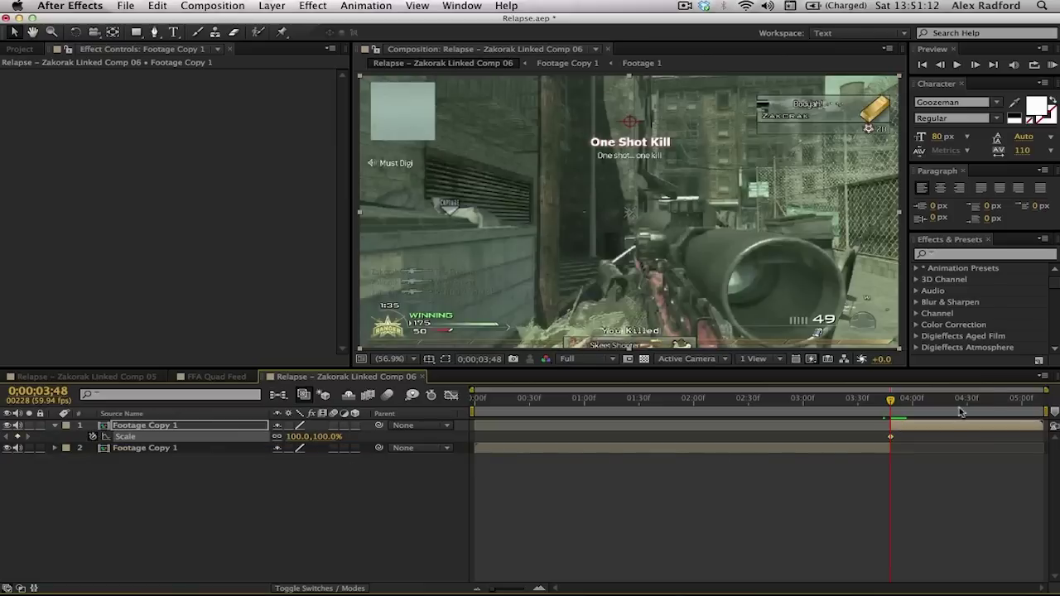
# Punch the top layer's Scale in to 117% at 3;56, where the +50 appears
pyautogui.moveTo(899, 412); pyautogui.dragTo(905, 412)
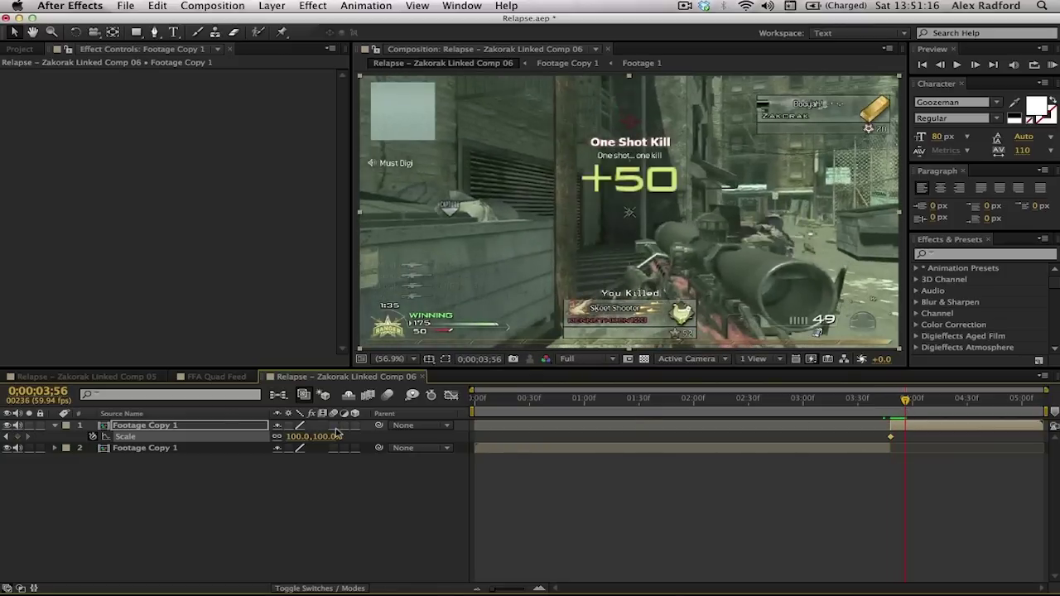
pyautogui.moveTo(295, 436); pyautogui.dragTo(308, 432)
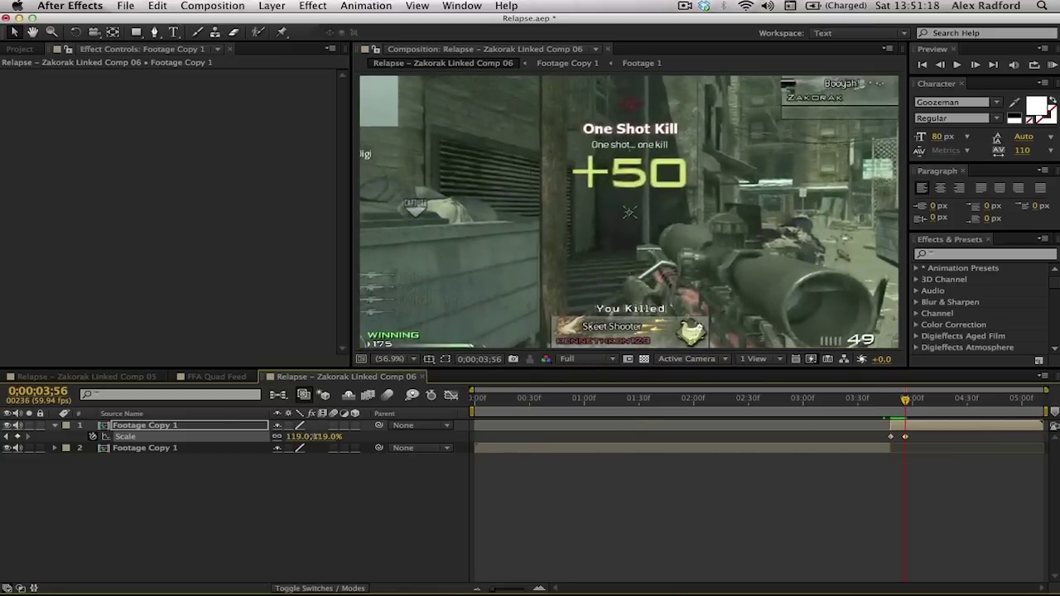
pyautogui.click(296, 437)
pyautogui.write('11')
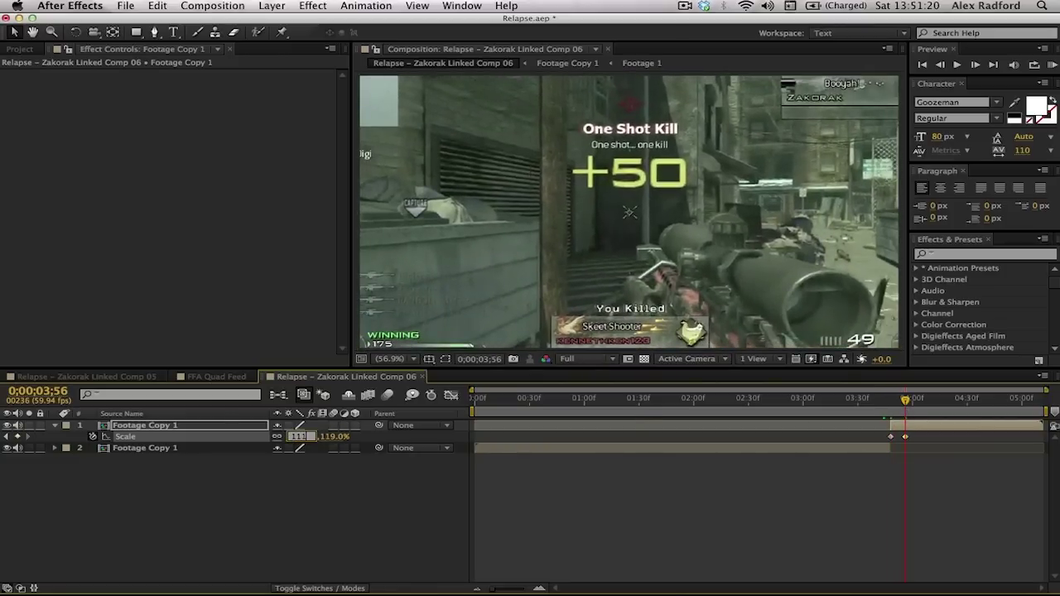
pyautogui.write('7')
pyautogui.press('Return')
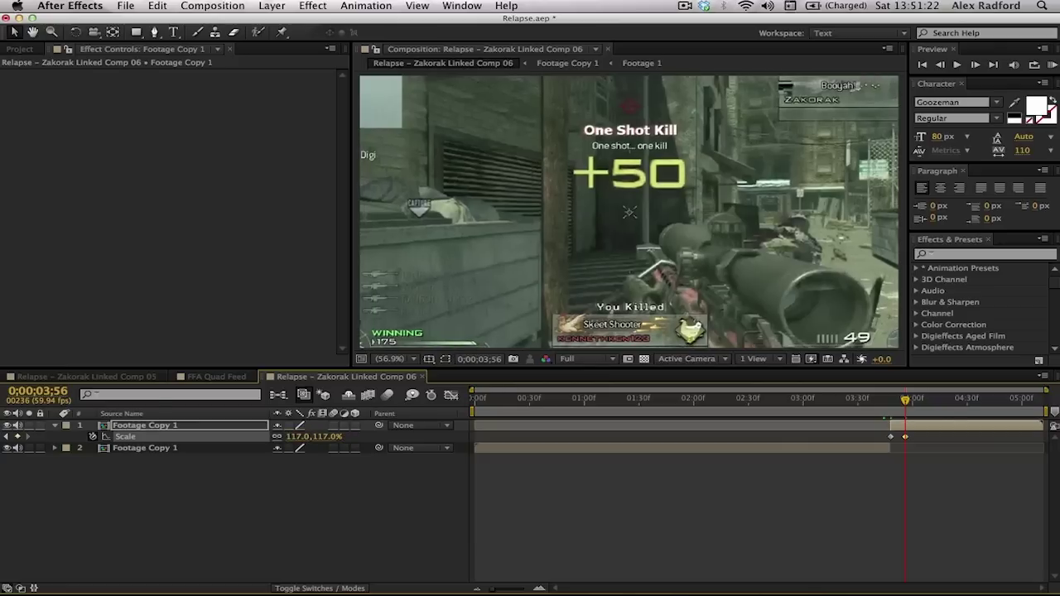
# Ease Scale down to 111% at 4;03 and 104% at 5;11
pyautogui.click(914, 401)
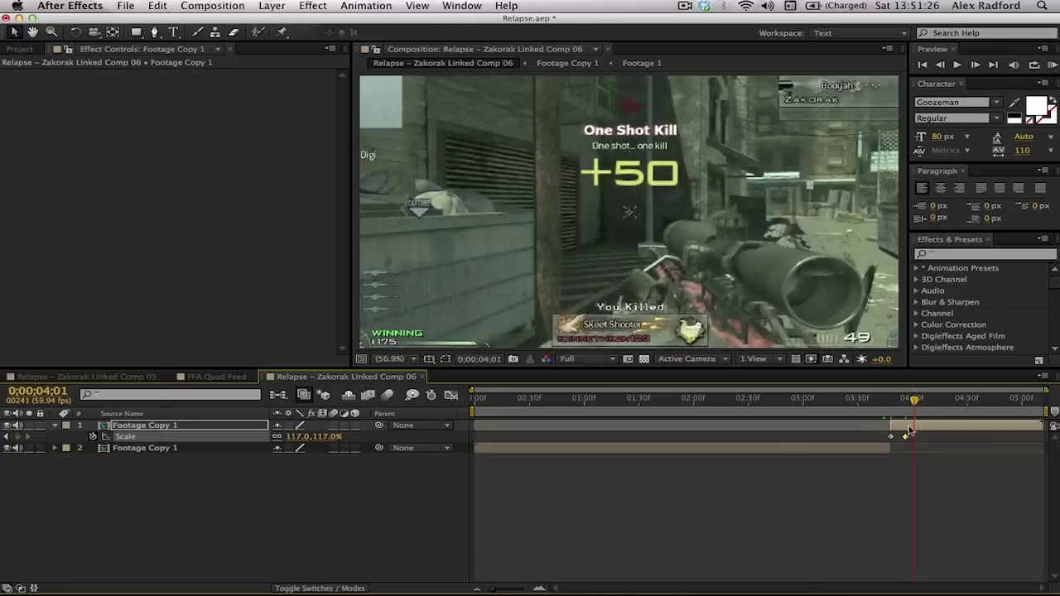
pyautogui.click(914, 402)
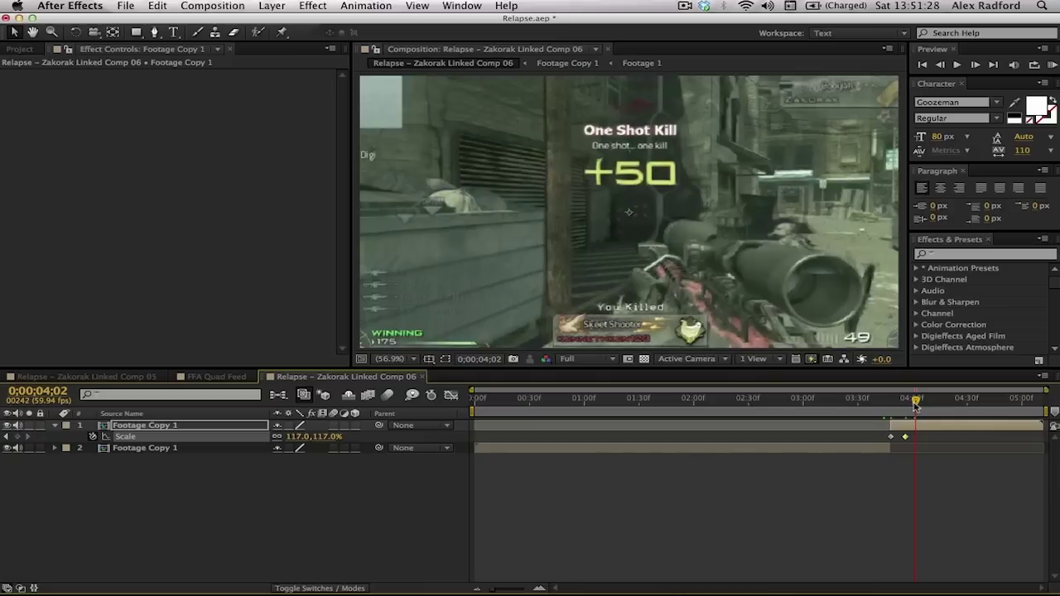
pyautogui.click(977, 64)
pyautogui.click(977, 65)
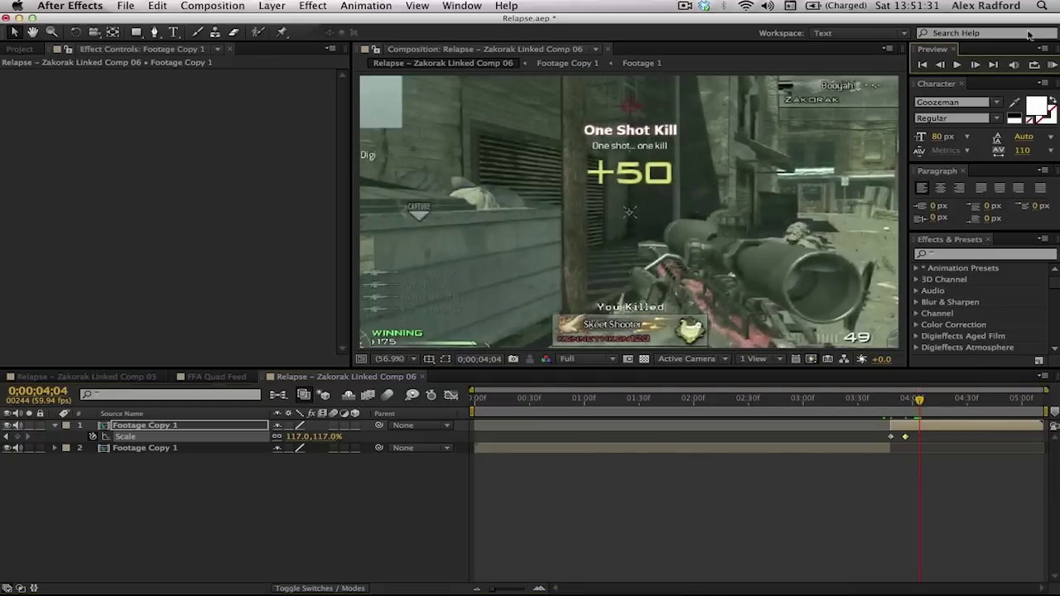
pyautogui.click(940, 66)
pyautogui.moveTo(303, 436); pyautogui.dragTo(291, 436)
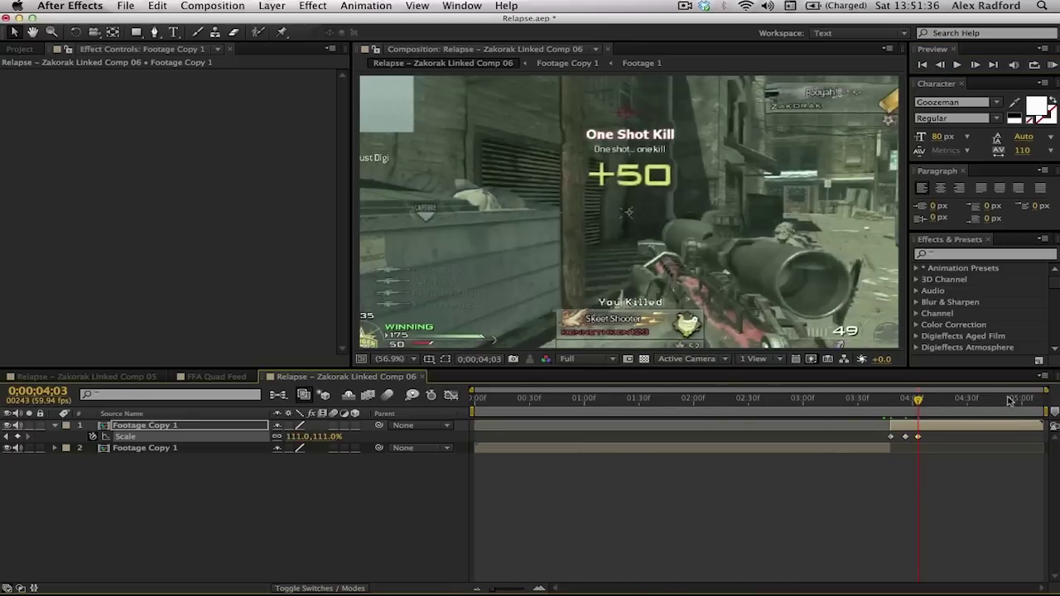
pyautogui.moveTo(1008, 401); pyautogui.dragTo(1049, 402)
pyautogui.click(298, 436)
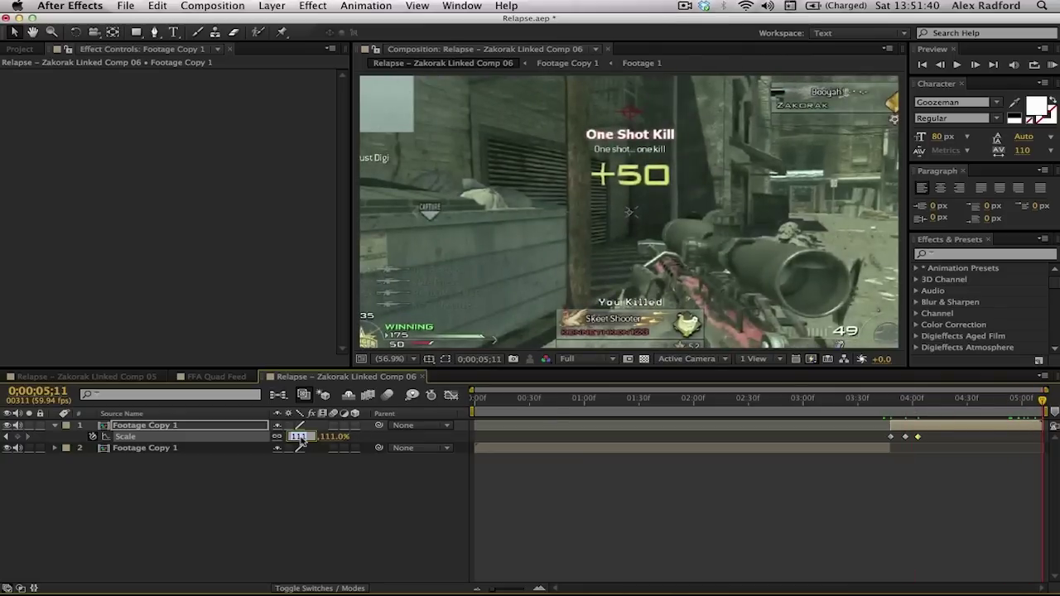
pyautogui.write('104')
pyautogui.press('Return')
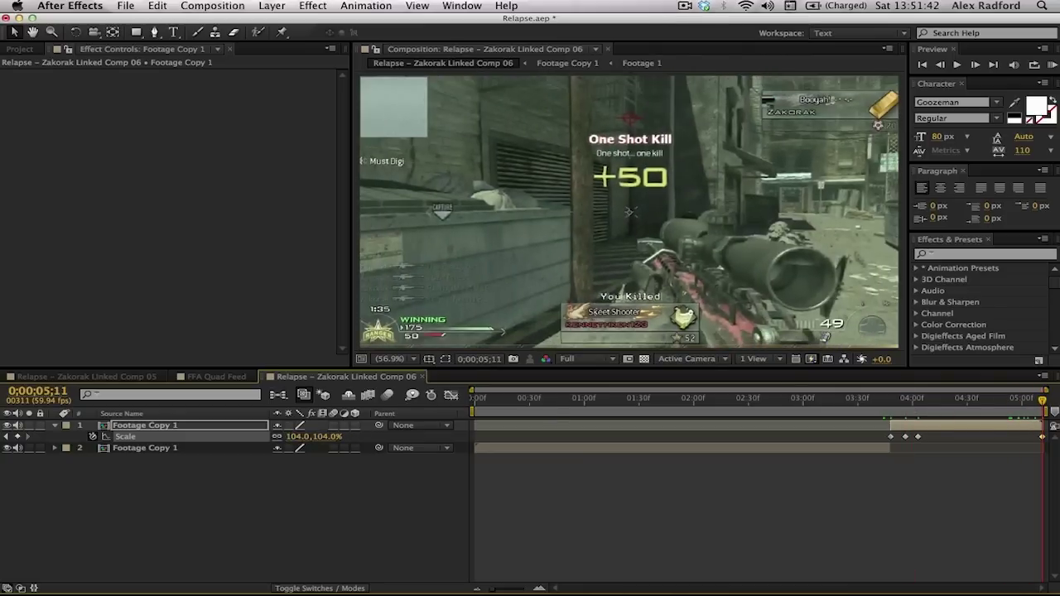
pyautogui.click(883, 408)
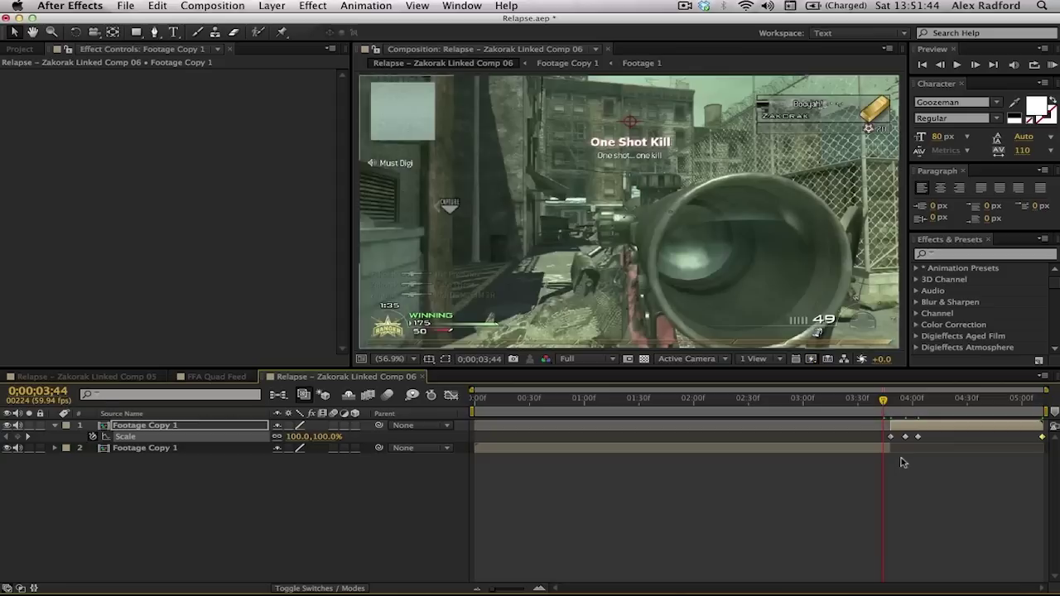
pyautogui.click(1051, 64)
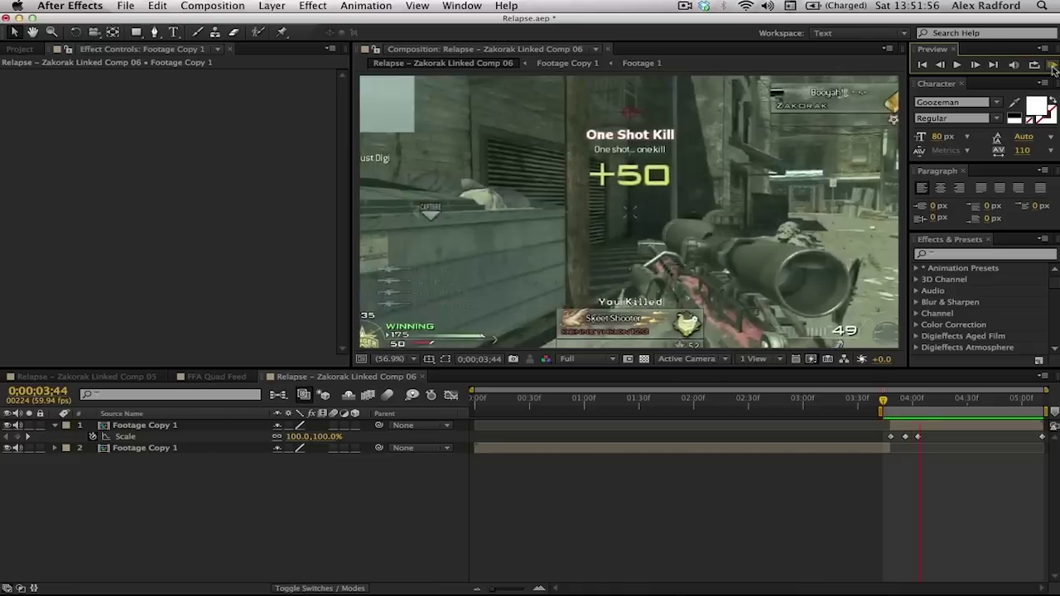
pyautogui.click(1052, 68)
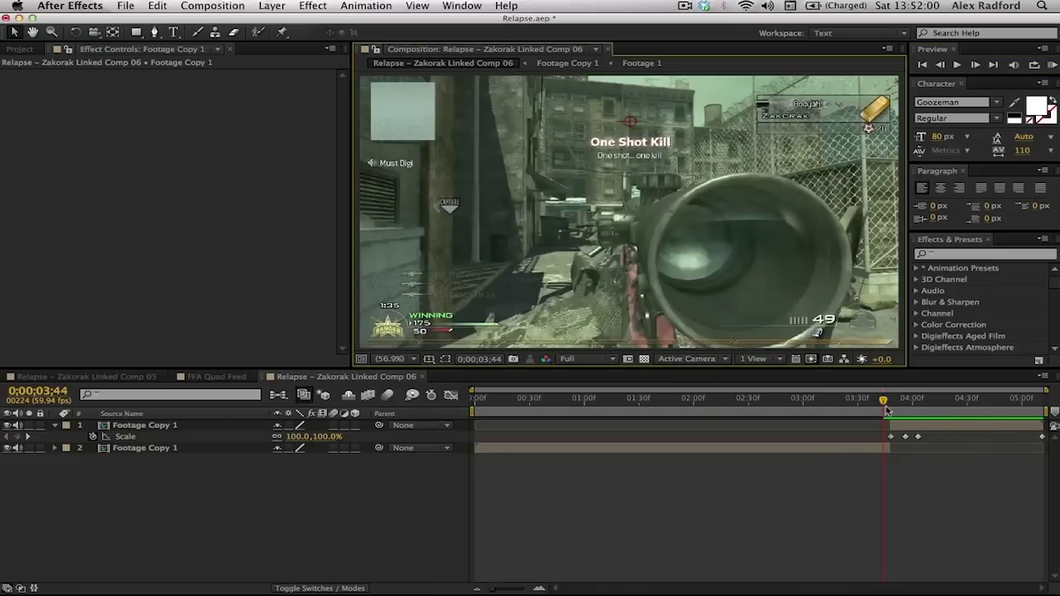
pyautogui.moveTo(884, 405); pyautogui.dragTo(895, 384)
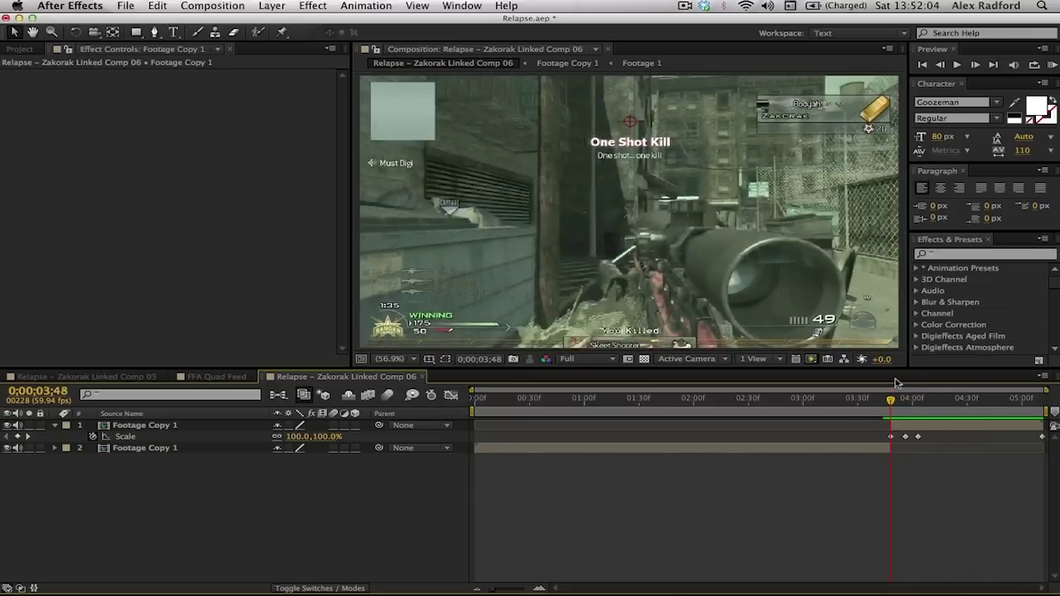
pyautogui.click(897, 428)
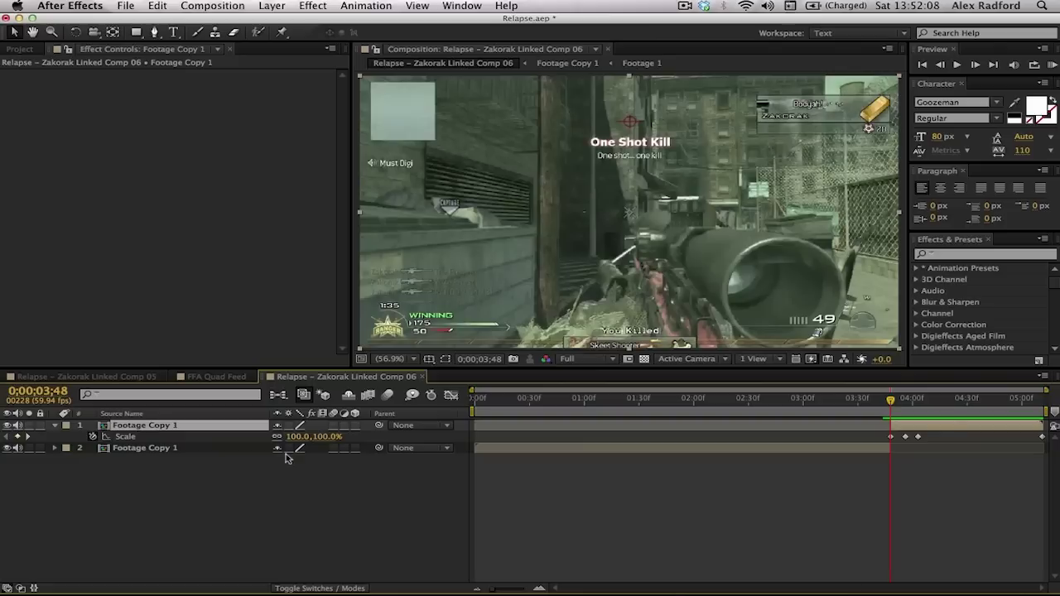
# Add a wiggle(1,20) expression to the top Footage Copy 1 layer's Position
pyautogui.press('p')
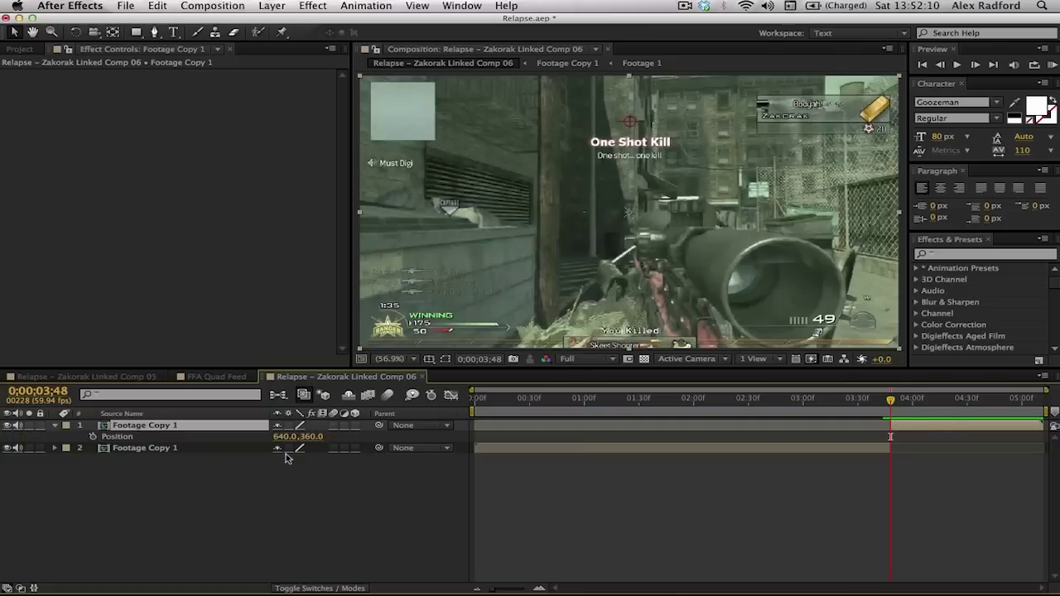
pyautogui.keyDown('alt'); pyautogui.click(93, 438); pyautogui.keyUp('alt')
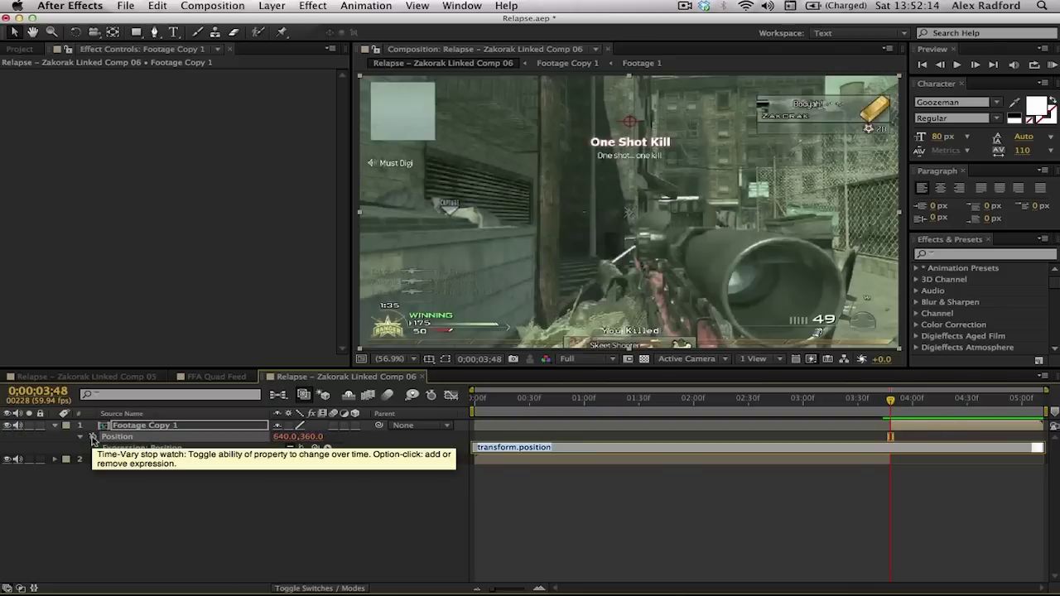
pyautogui.write('wiggle(1,20')
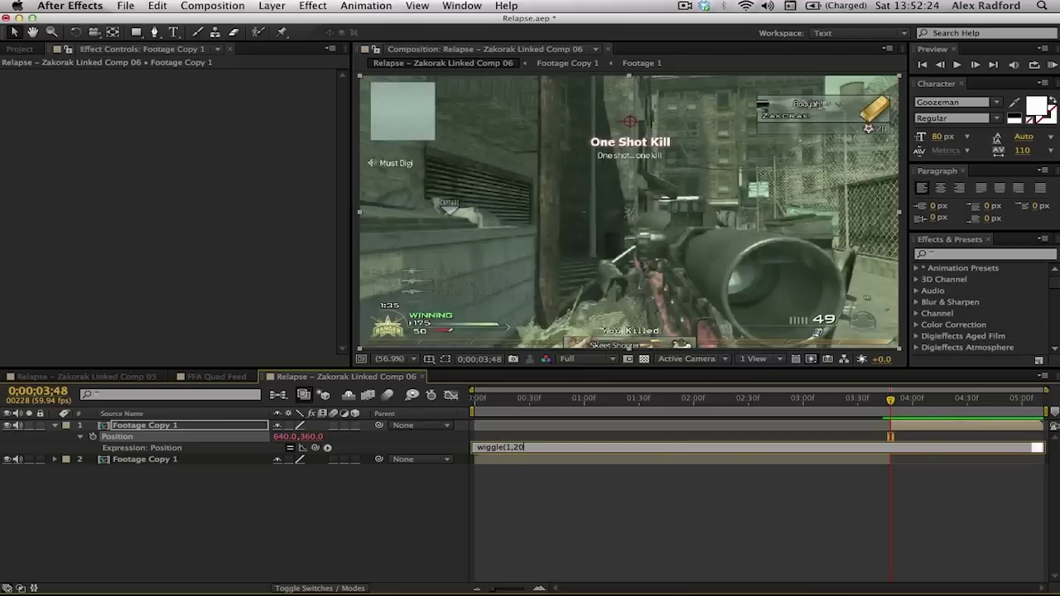
pyautogui.moveTo(420, 570)
pyautogui.click(547, 519)
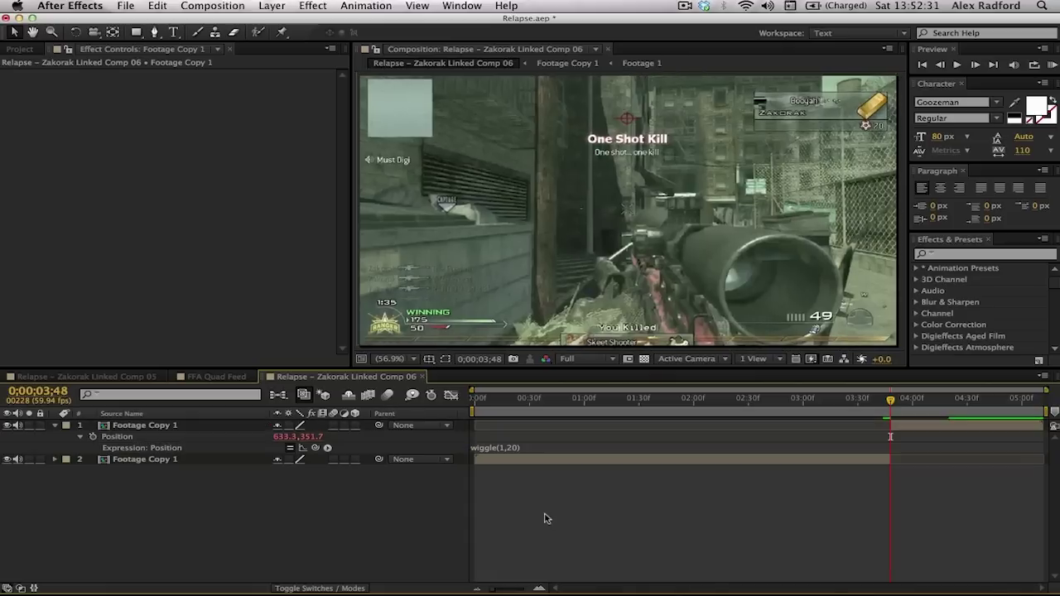
# Step frame by frame around 3;47–3;48 to check the shake, then return to the 1;35 kill
pyautogui.click(905, 422)
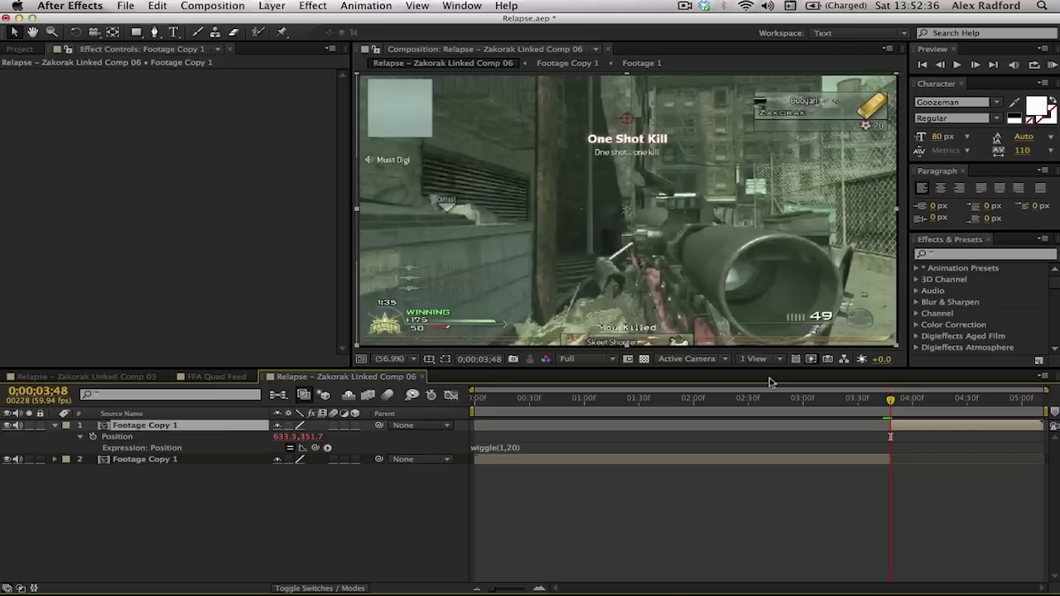
pyautogui.click(939, 65)
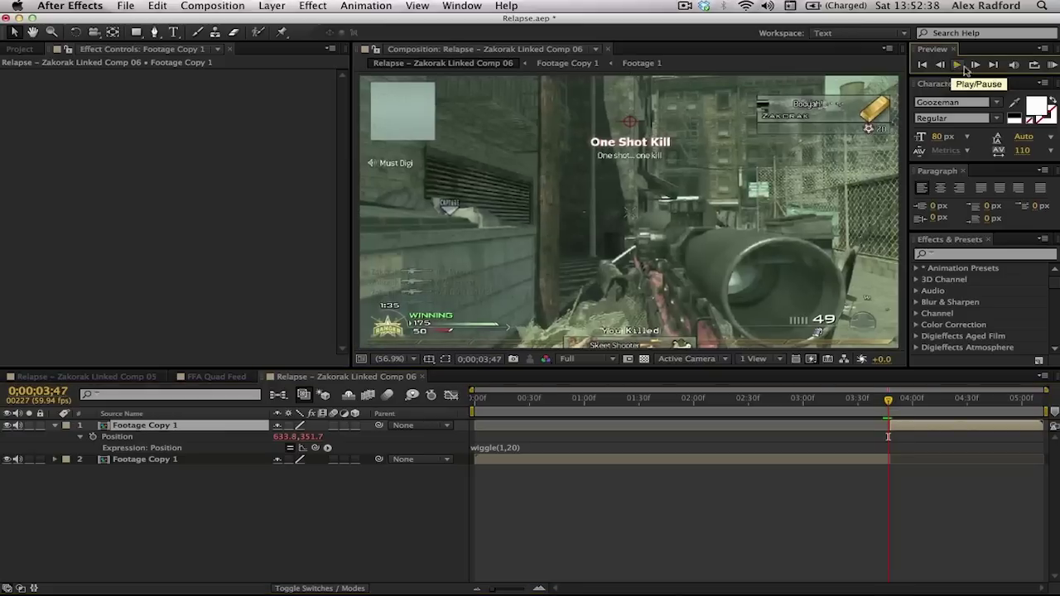
pyautogui.click(974, 66)
pyautogui.click(940, 64)
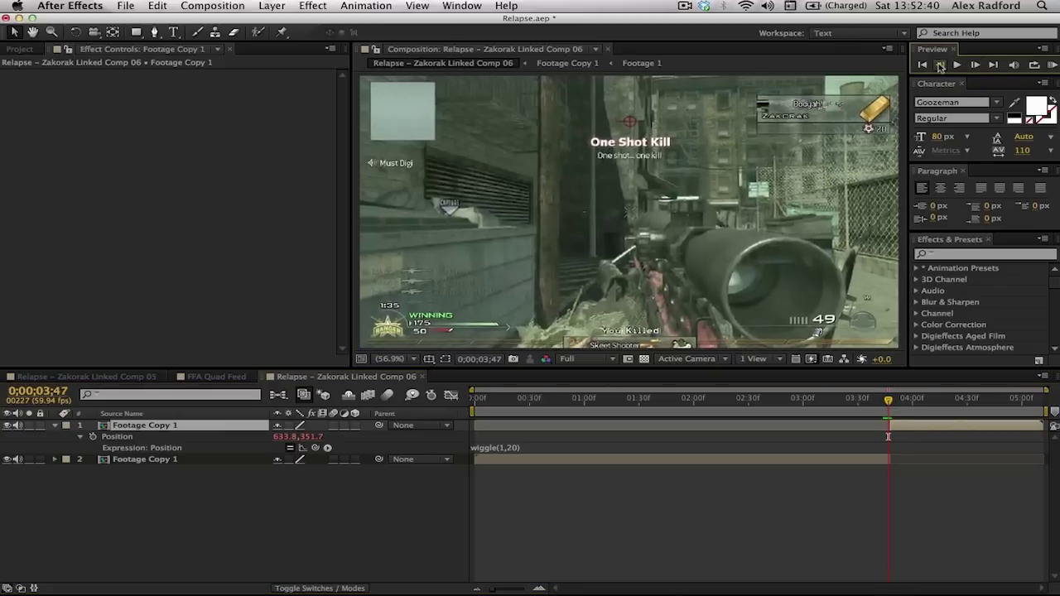
pyautogui.click(976, 65)
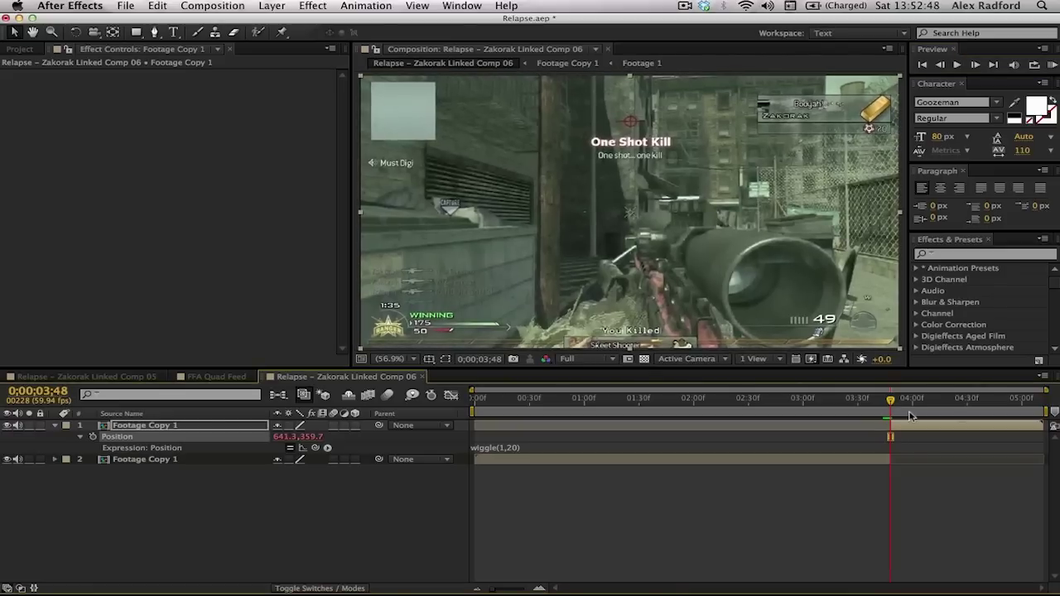
pyautogui.click(919, 482)
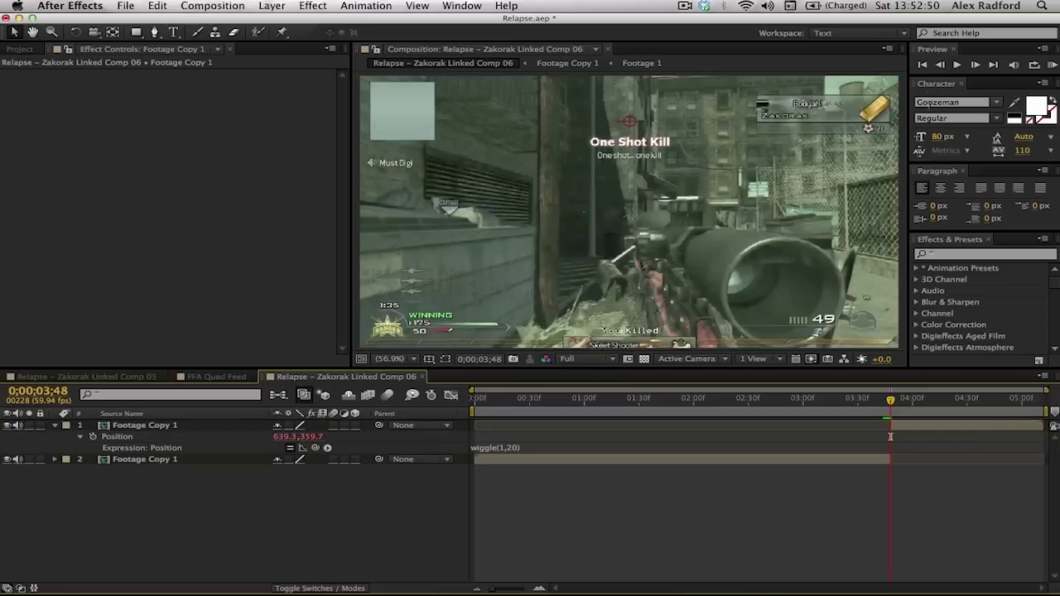
pyautogui.click(940, 65)
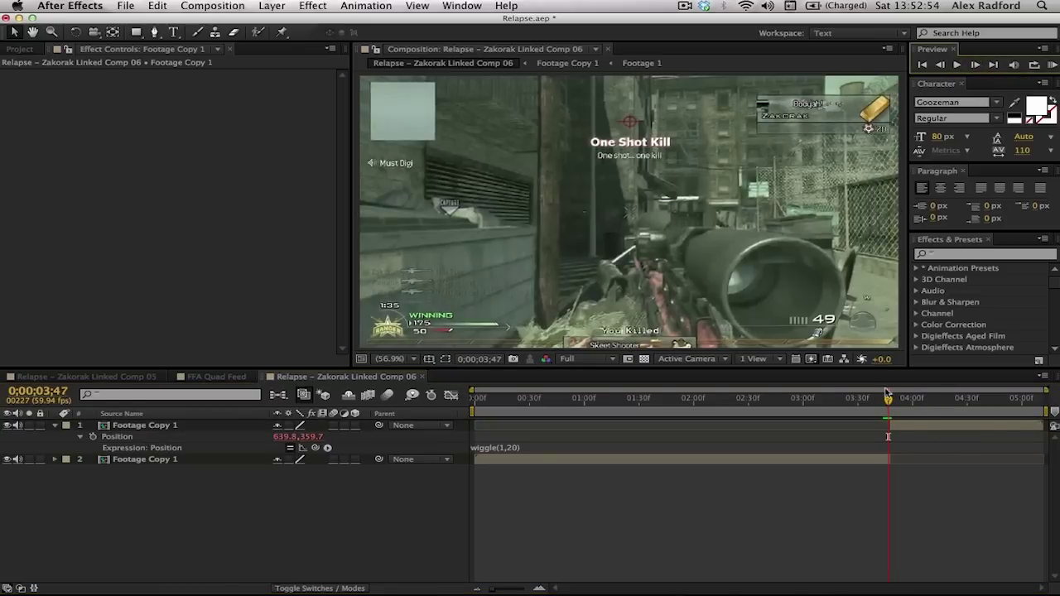
pyautogui.moveTo(886, 400); pyautogui.dragTo(648, 410)
# RAM-preview the shake from 1;35, then extend the work area back to 0:00
pyautogui.press('KP_0')
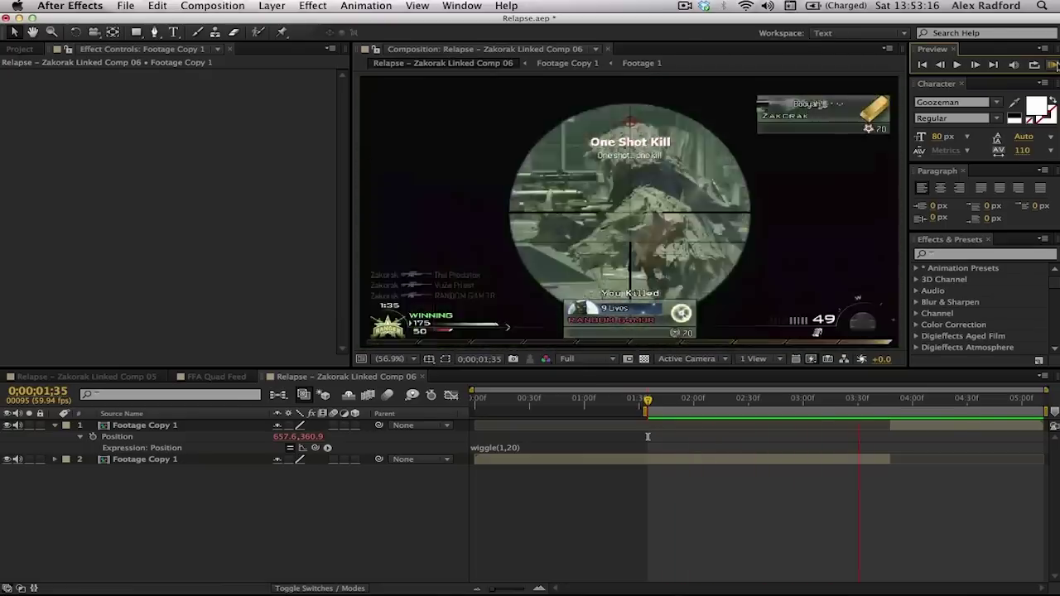
pyautogui.click(1054, 64)
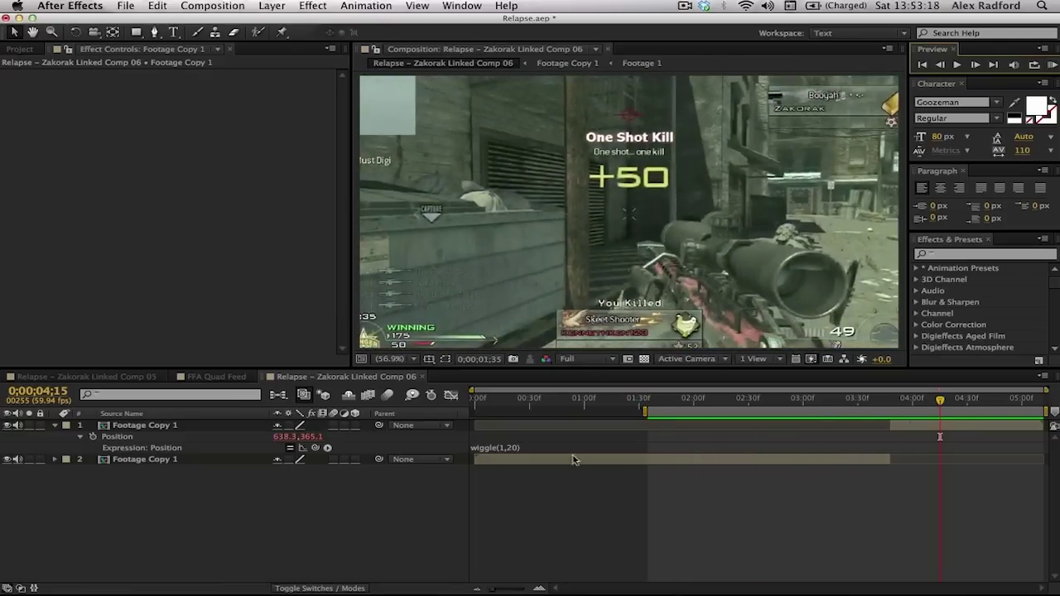
pyautogui.moveTo(644, 410); pyautogui.dragTo(375, 420)
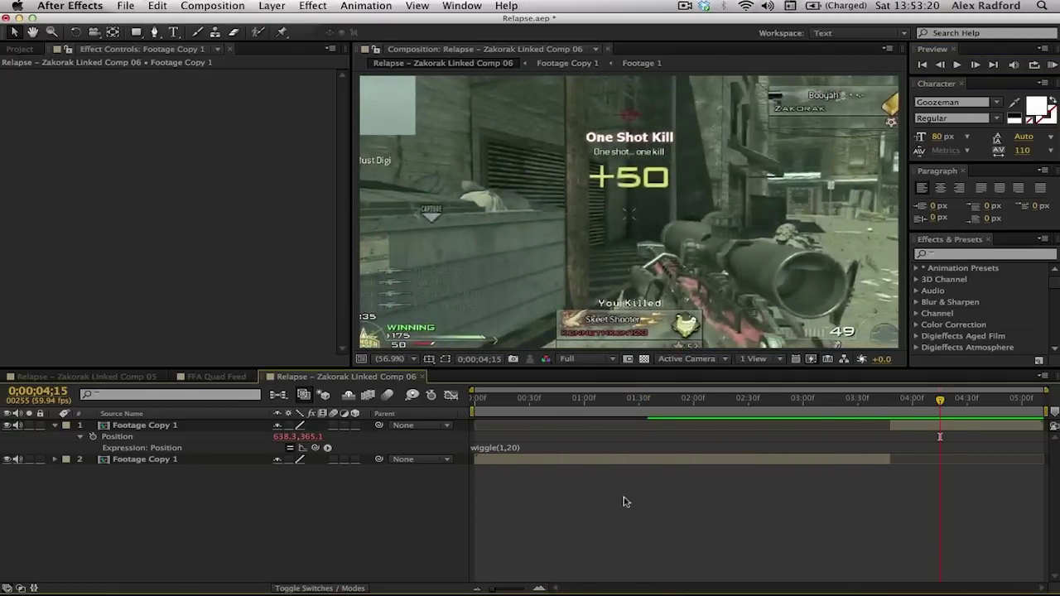
# Precompose all footage layers into Pre-comp 2 and play back around the later kill at 3;49
pyautogui.press('super+a')
pyautogui.press('super+shift+c')
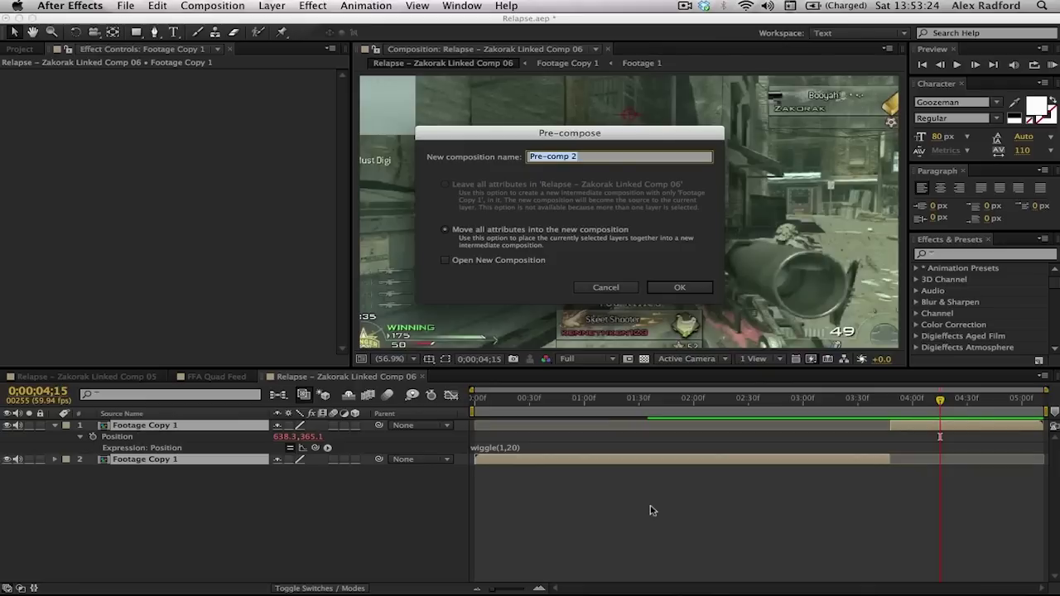
pyautogui.press('Return')
pyautogui.moveTo(892, 399)
pyautogui.mouseDown()
pyautogui.moveTo(875, 402)
pyautogui.moveTo(901, 404)
pyautogui.moveTo(883, 406)
pyautogui.mouseUp()
pyautogui.press('space')
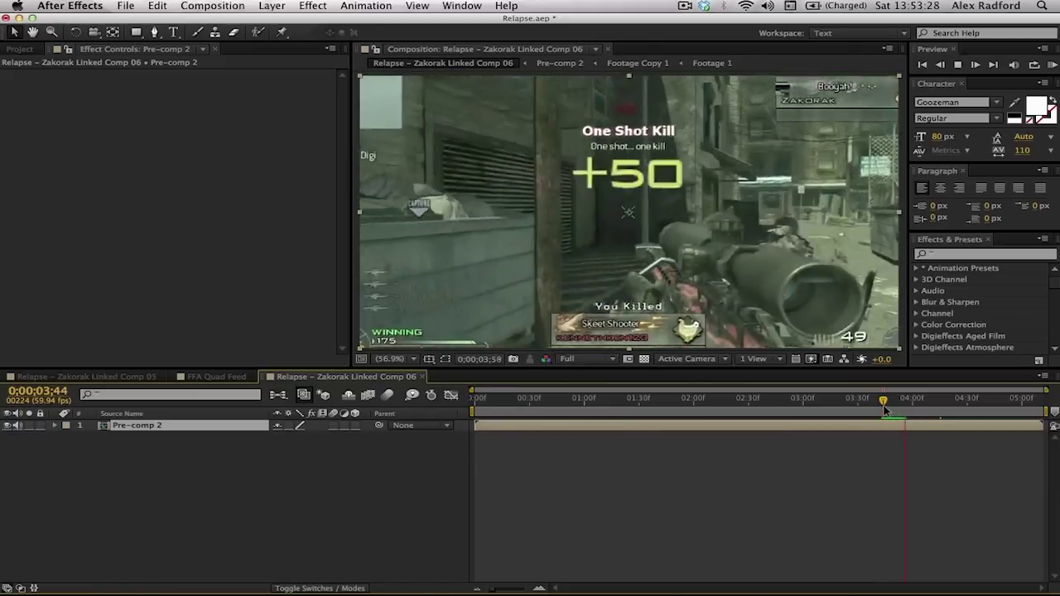
pyautogui.click(724, 512)
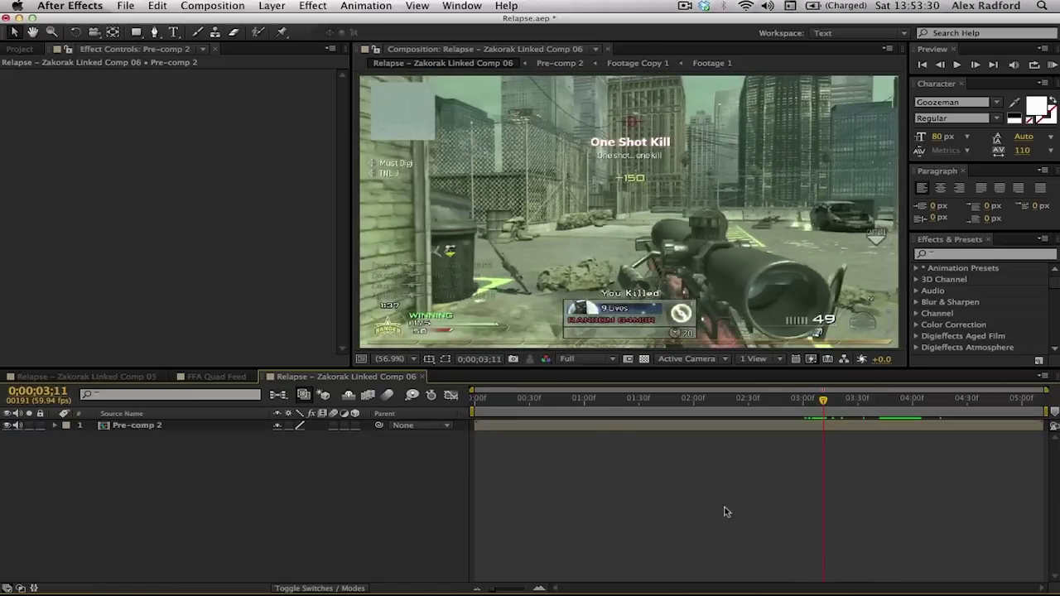
# Return to the sniper-scope moment near the start and add a new Adjustment Layer
pyautogui.moveTo(528, 400)
pyautogui.mouseDown()
pyautogui.moveTo(497, 414)
pyautogui.moveTo(529, 420)
pyautogui.mouseUp()
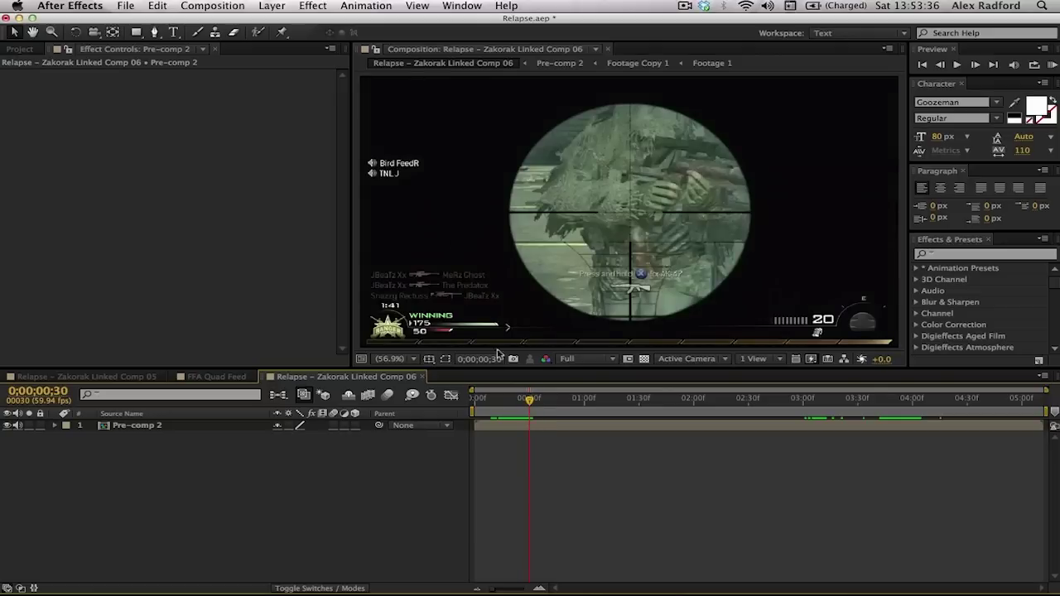
pyautogui.click(272, 6)
pyautogui.moveTo(281, 24)
pyautogui.click(583, 106)
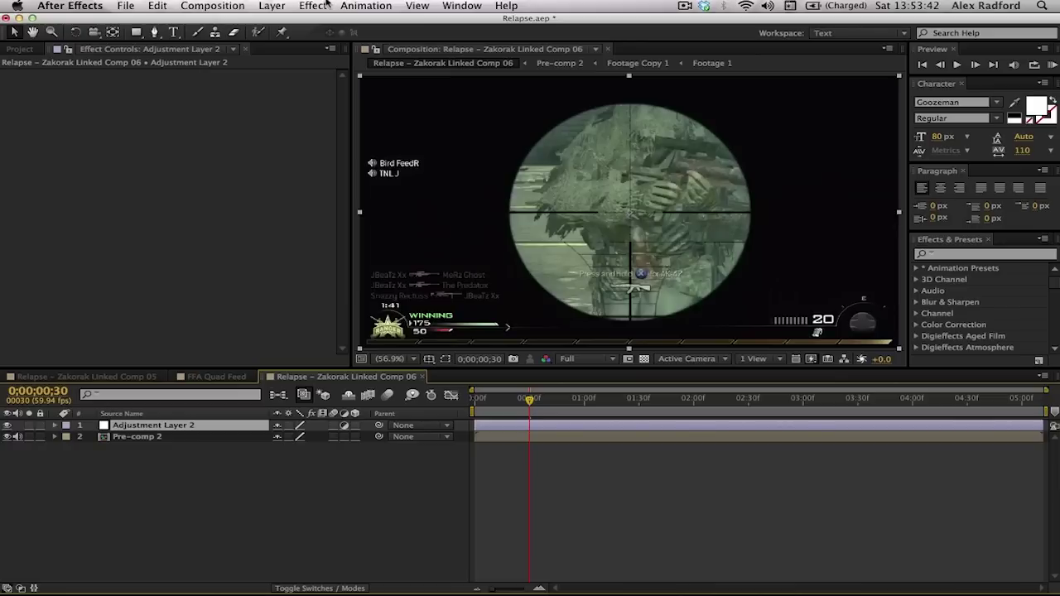
# Search 'Brigh' in Effects & Presets and drag Brightness & Contrast onto Adjustment Layer 2
pyautogui.click(316, 6)
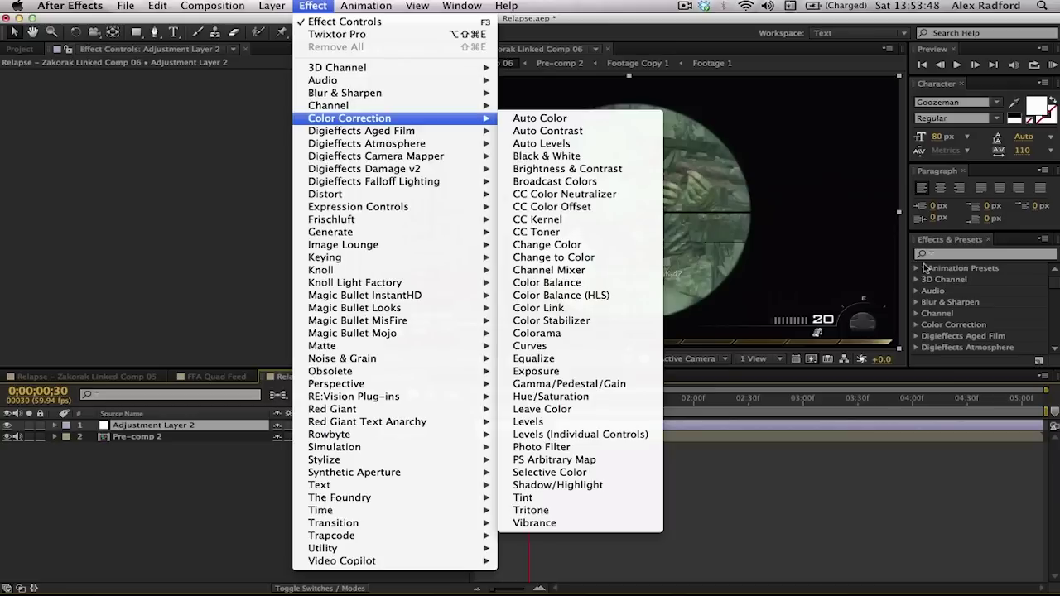
pyautogui.click(966, 258)
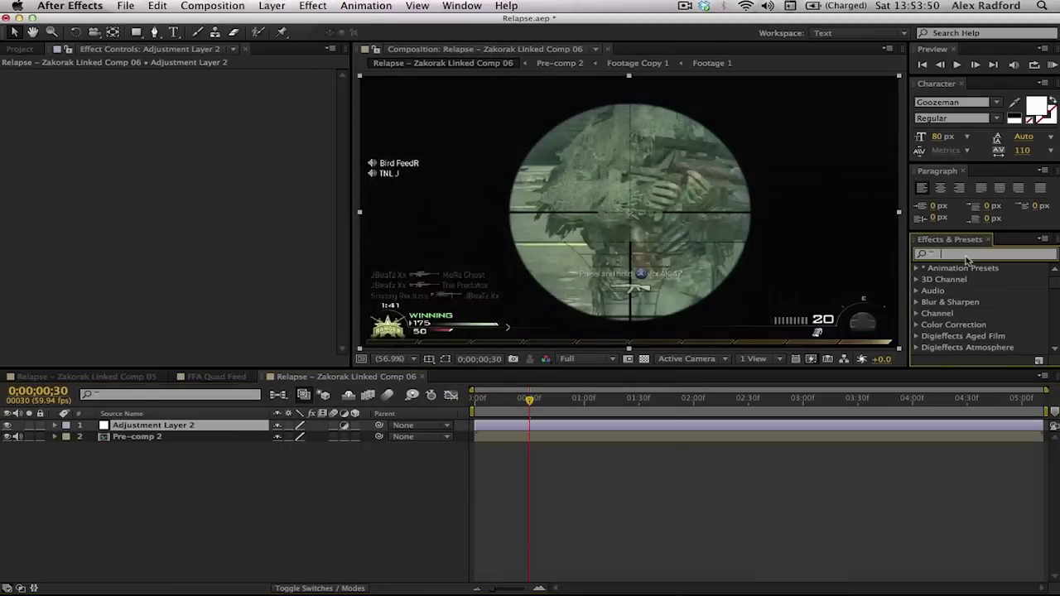
pyautogui.write('B')
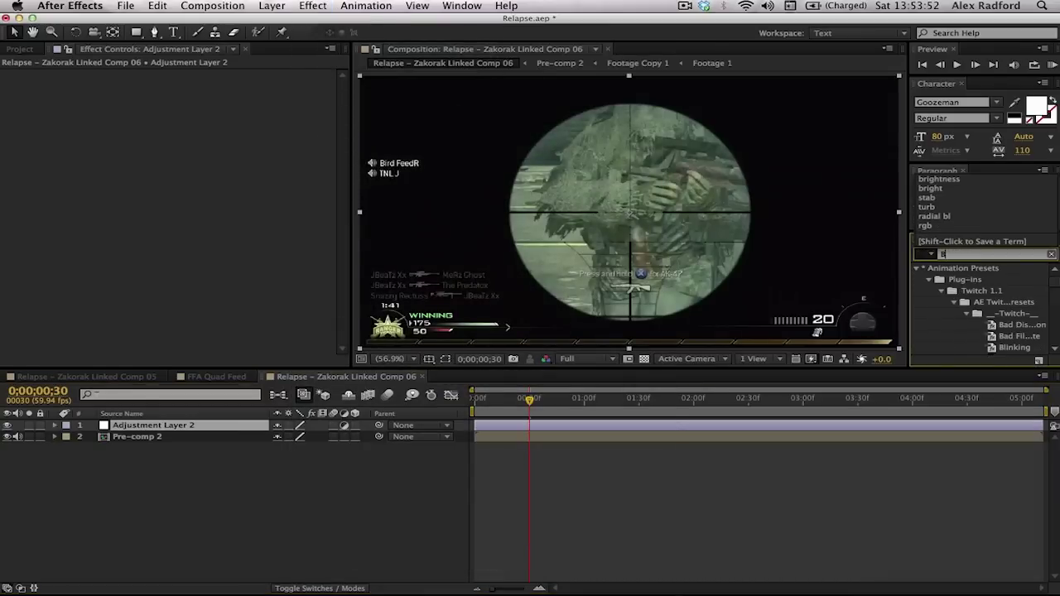
pyautogui.write('right')
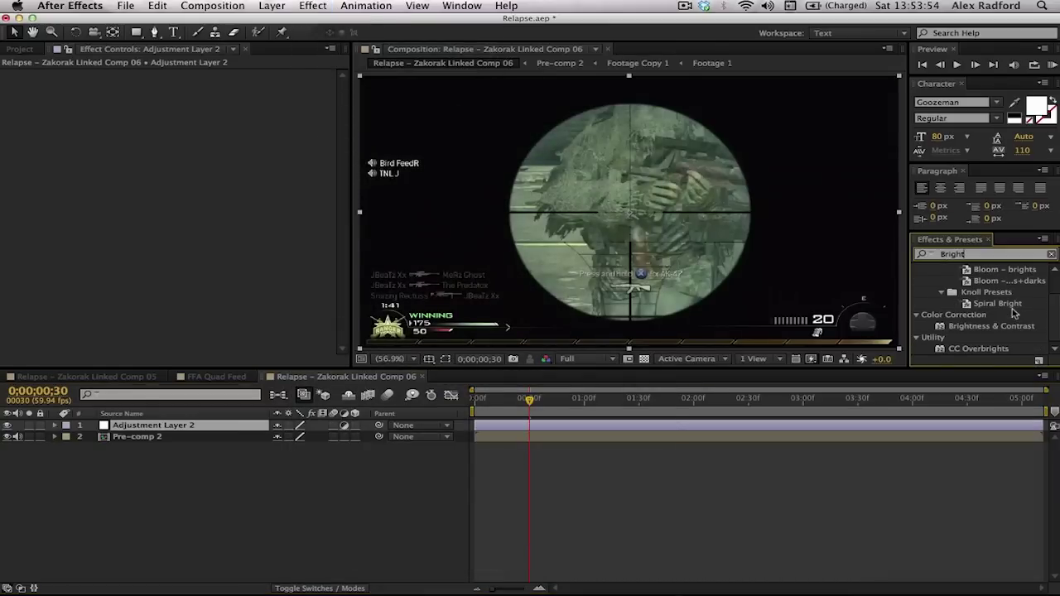
pyautogui.moveTo(991, 325); pyautogui.dragTo(570, 428)
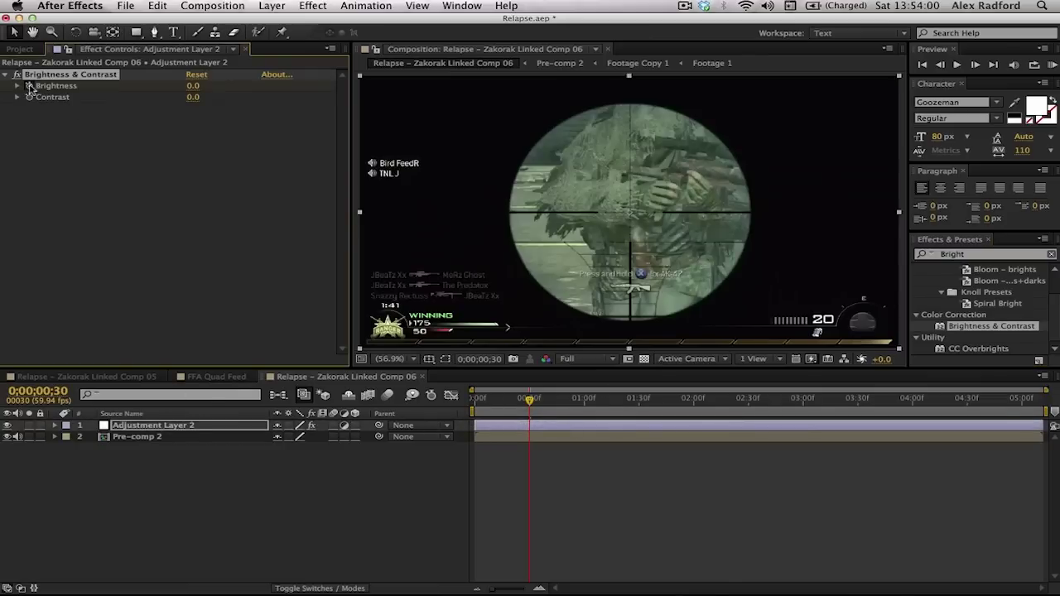
# Keyframe Brightness up to 100 at 0;00;00;47, the moment of the kill
pyautogui.click(974, 64)
pyautogui.click(975, 66)
pyautogui.click(975, 66)
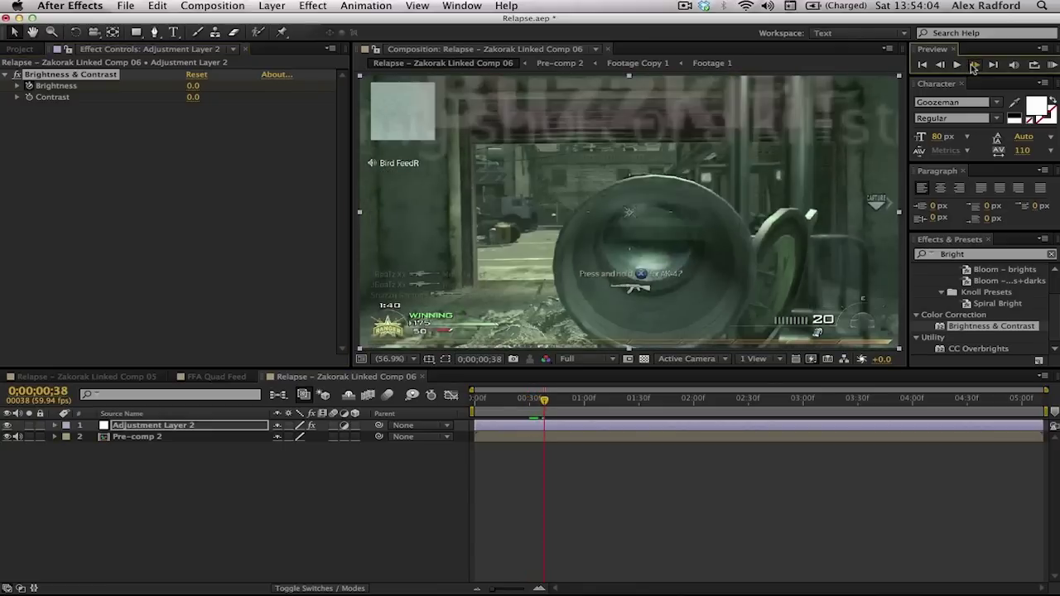
pyautogui.click(974, 66)
pyautogui.press('u')
pyautogui.moveTo(546, 402); pyautogui.dragTo(561, 406)
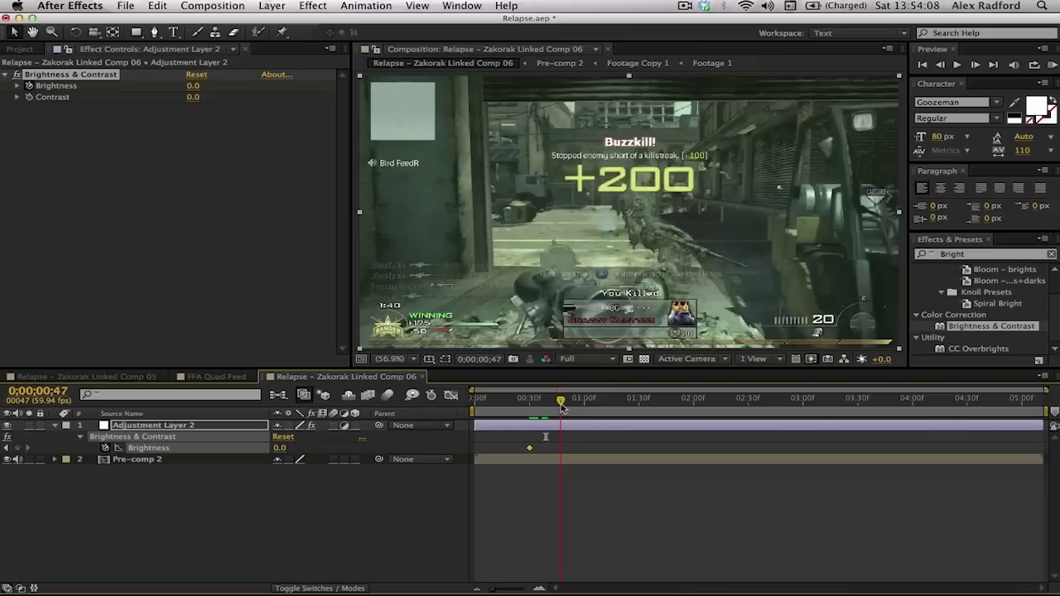
pyautogui.click(193, 86)
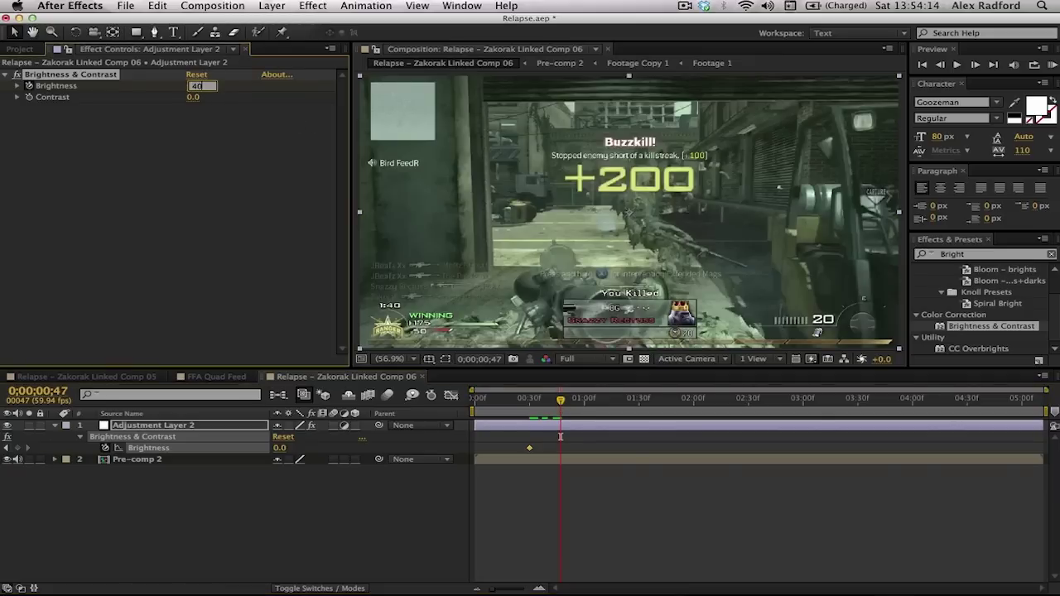
pyautogui.press('Return')
pyautogui.moveTo(189, 94); pyautogui.dragTo(192, 92)
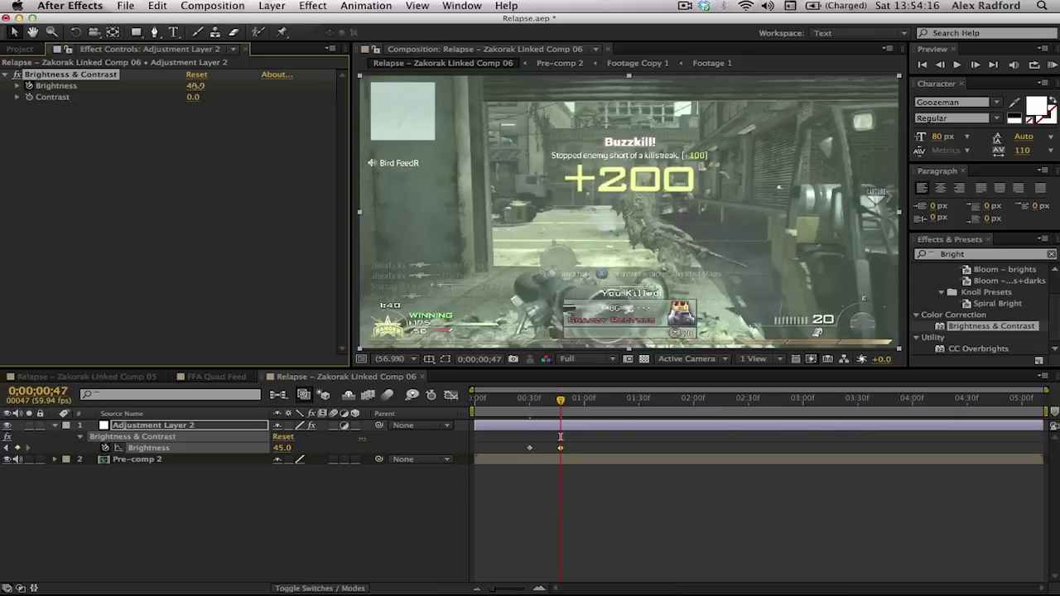
pyautogui.click(193, 91)
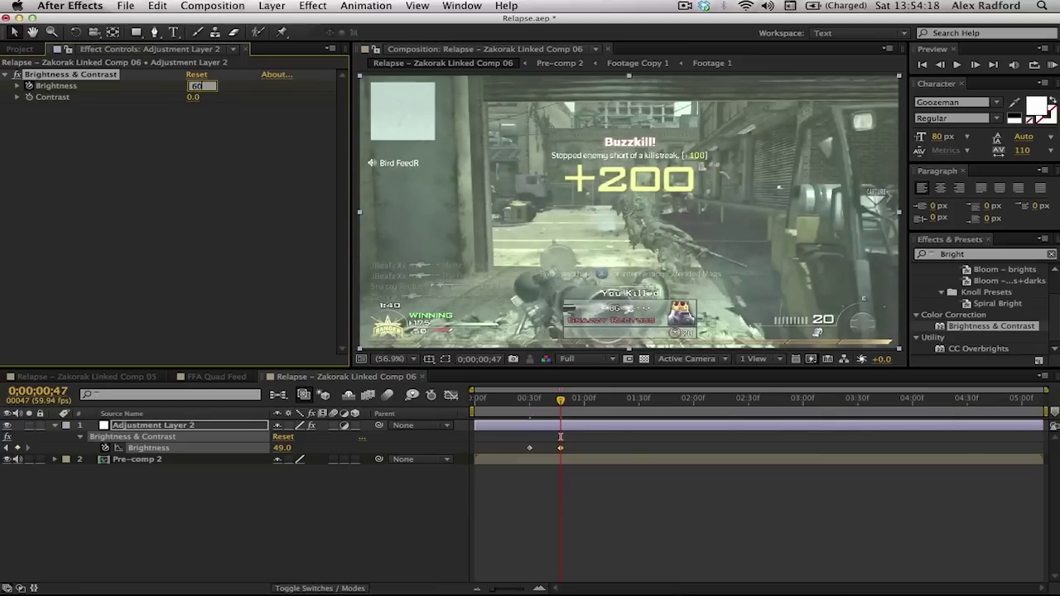
pyautogui.press('Return')
# Bring Brightness back to 0 at 0;00;00;58 and preview the flash
pyautogui.moveTo(538, 402); pyautogui.dragTo(582, 402)
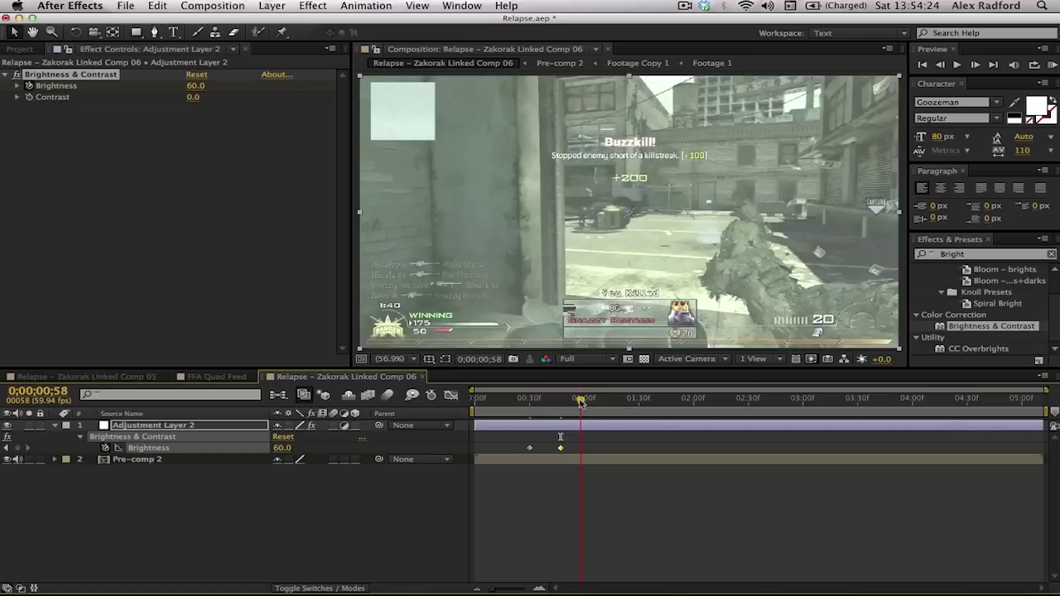
pyautogui.click(194, 88)
pyautogui.press('Return')
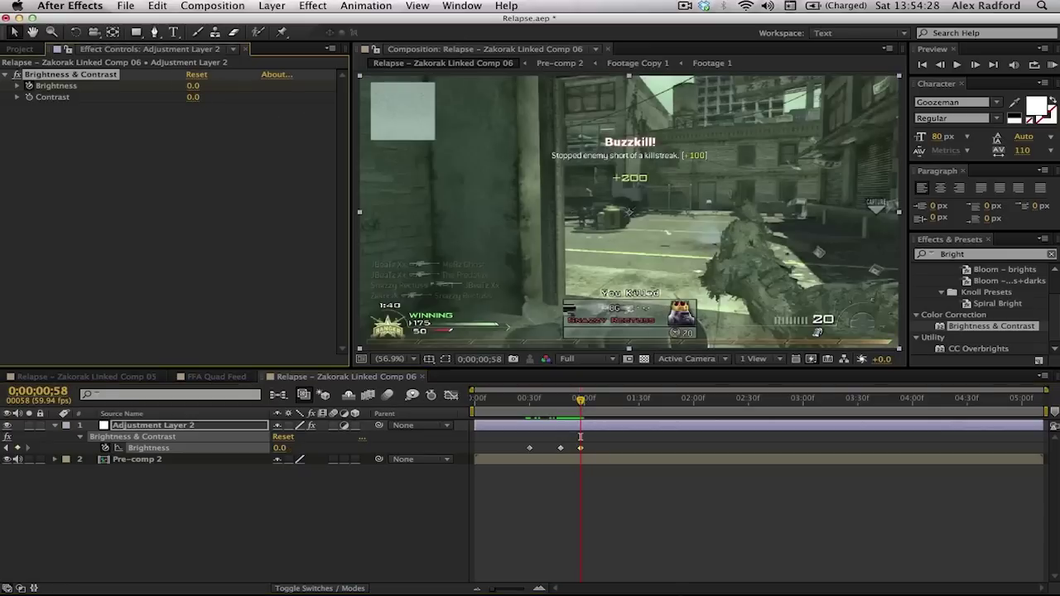
pyautogui.click(646, 506)
pyautogui.click(1049, 65)
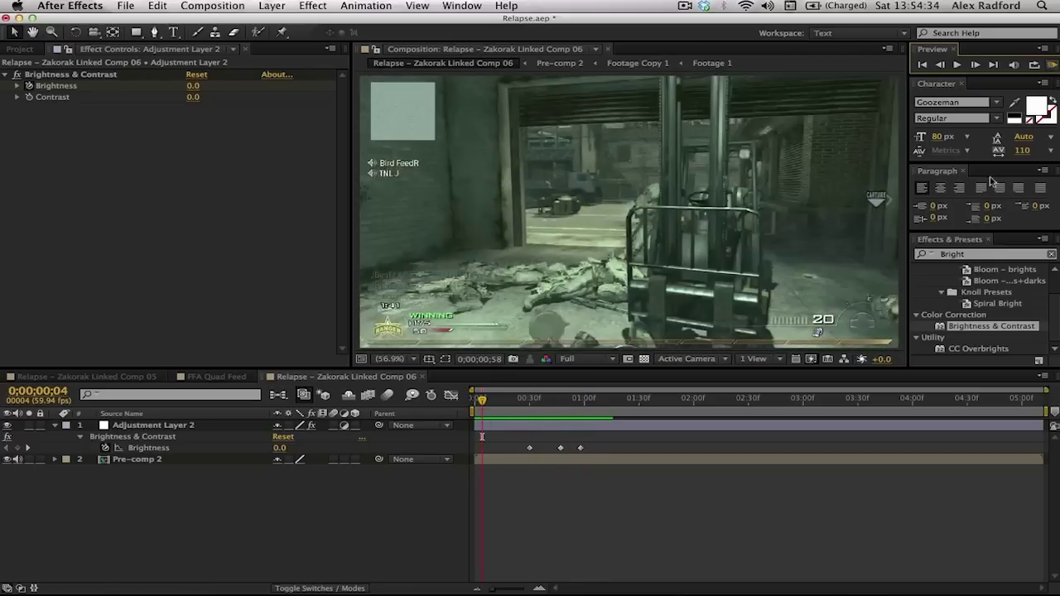
pyautogui.click(551, 401)
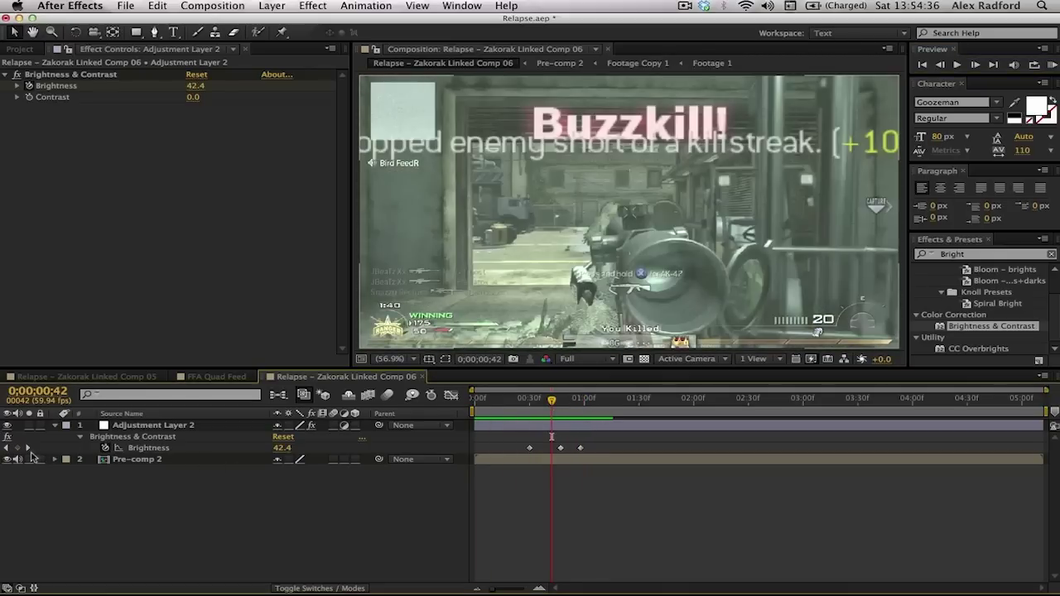
# Check the Brightness keyframes, preview the flash again, and return to 0;00;00;30
pyautogui.click(27, 448)
pyautogui.click(266, 448)
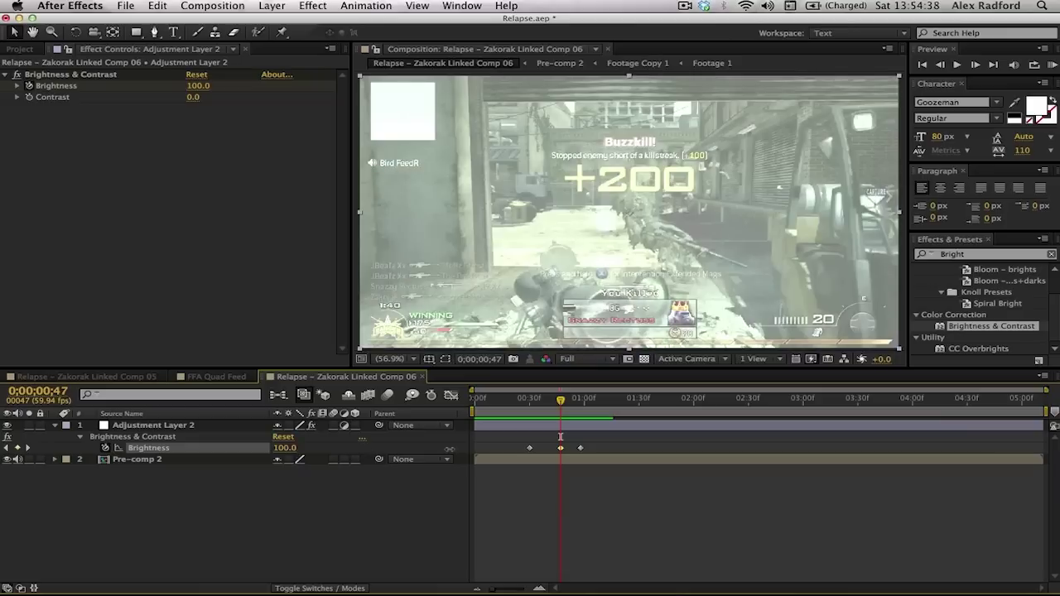
pyautogui.click(536, 451)
pyautogui.click(1051, 65)
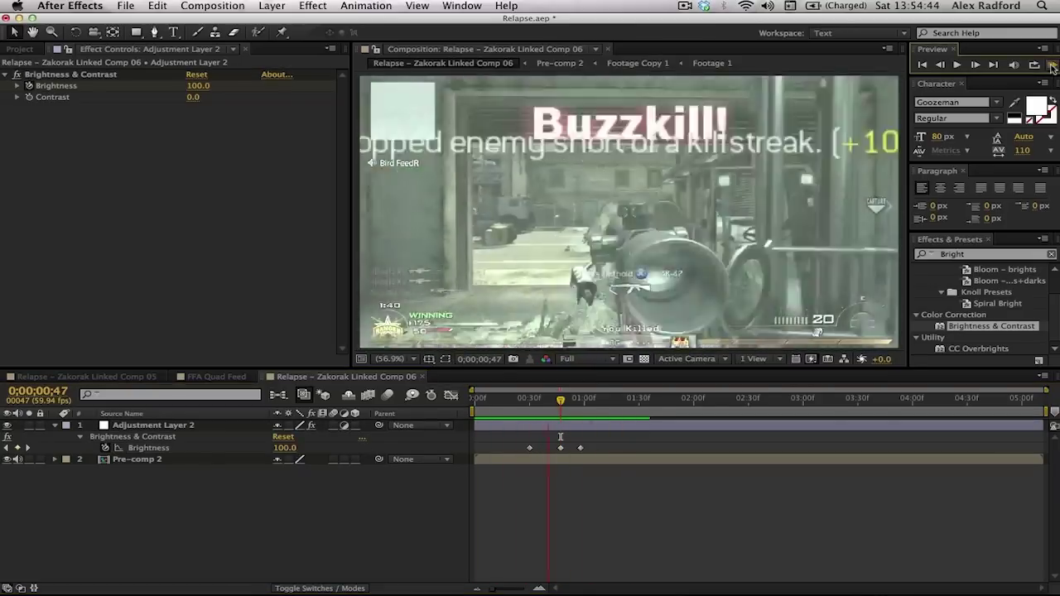
pyautogui.click(567, 442)
pyautogui.click(525, 399)
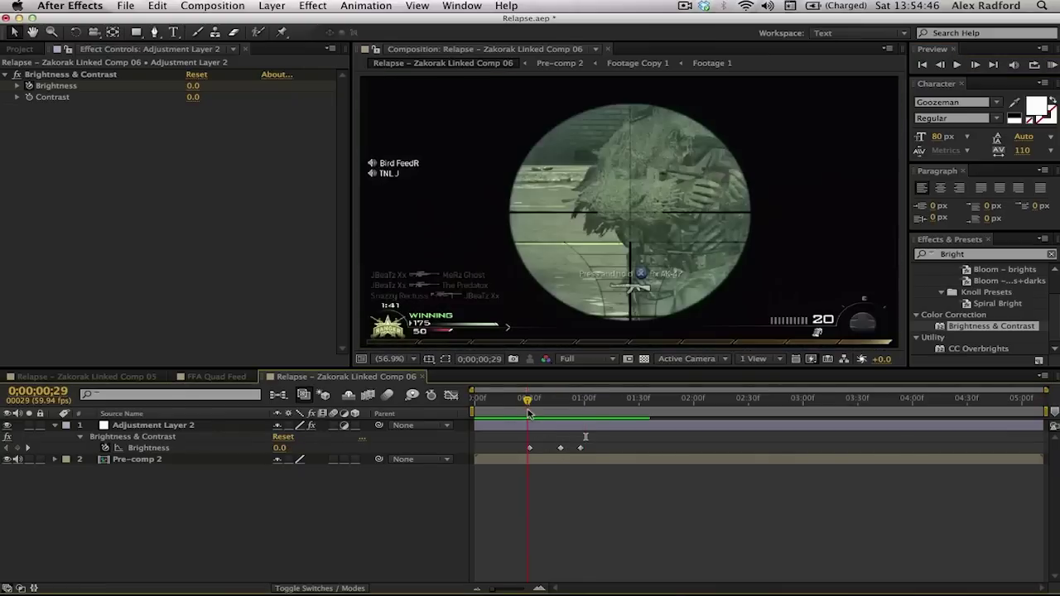
# Apply Directional Blur to the adjustment layer by searching 'direct' in Effects & Presets
pyautogui.press('k')
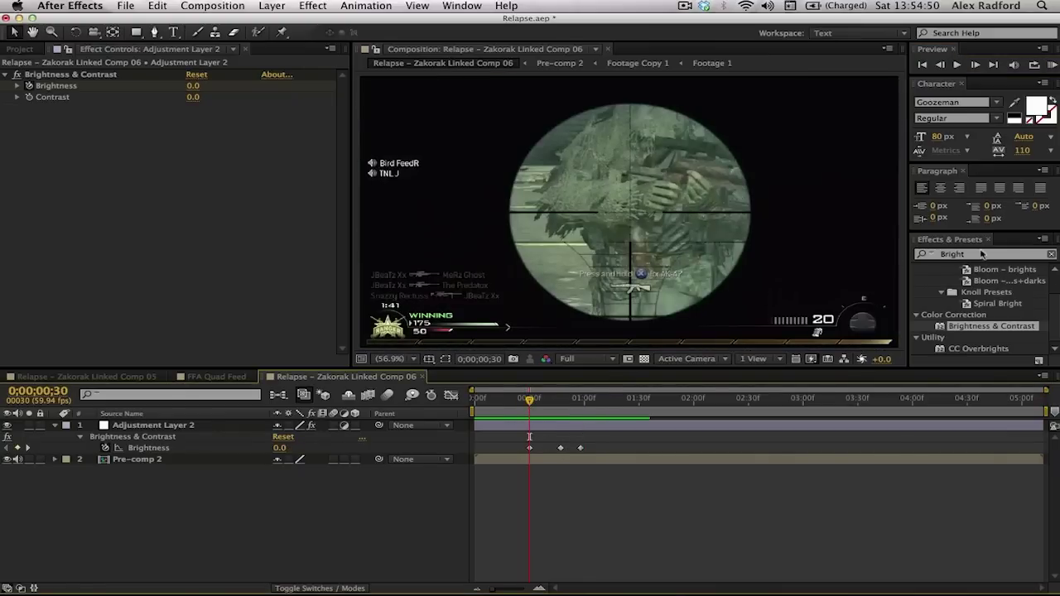
pyautogui.press('super+5')
pyautogui.write('direction')
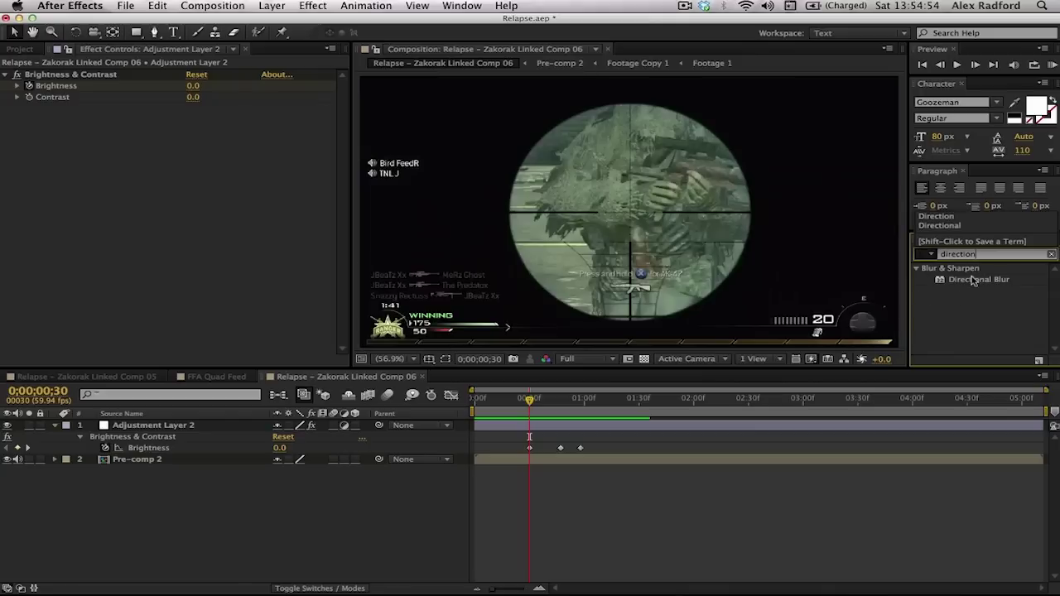
pyautogui.doubleClick(971, 280)
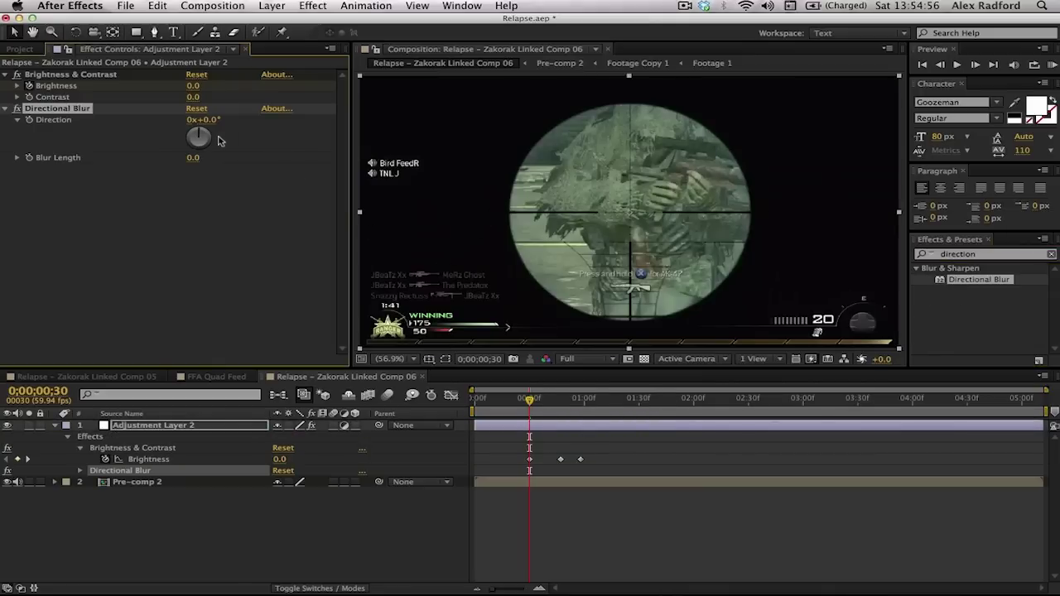
# Try the Directional Blur with a rotated direction and a Blur Length of 50
pyautogui.moveTo(205, 137); pyautogui.dragTo(189, 165)
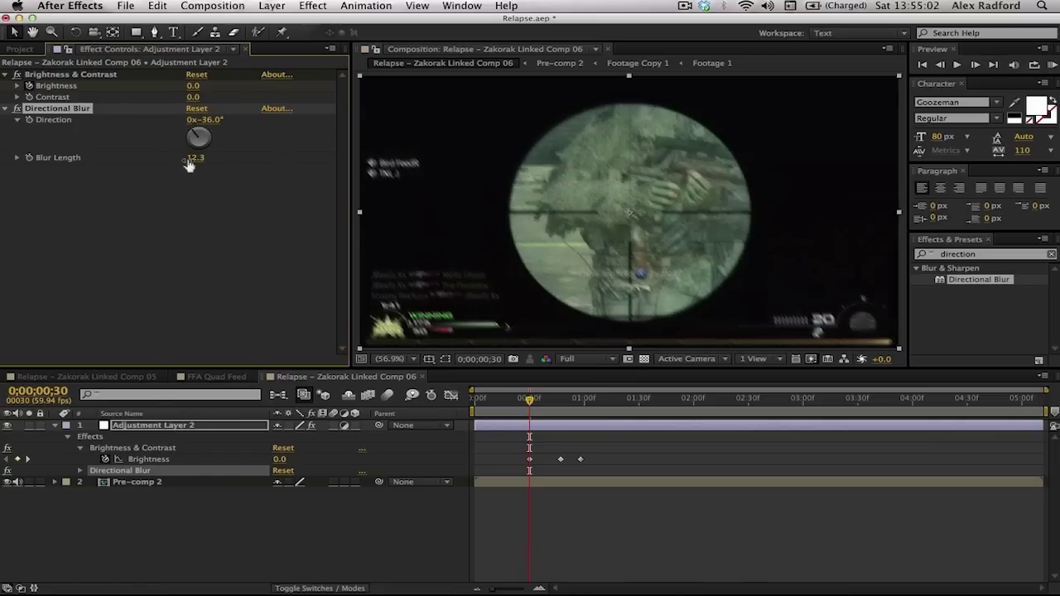
pyautogui.click(196, 160)
pyautogui.write('50')
pyautogui.press('Return')
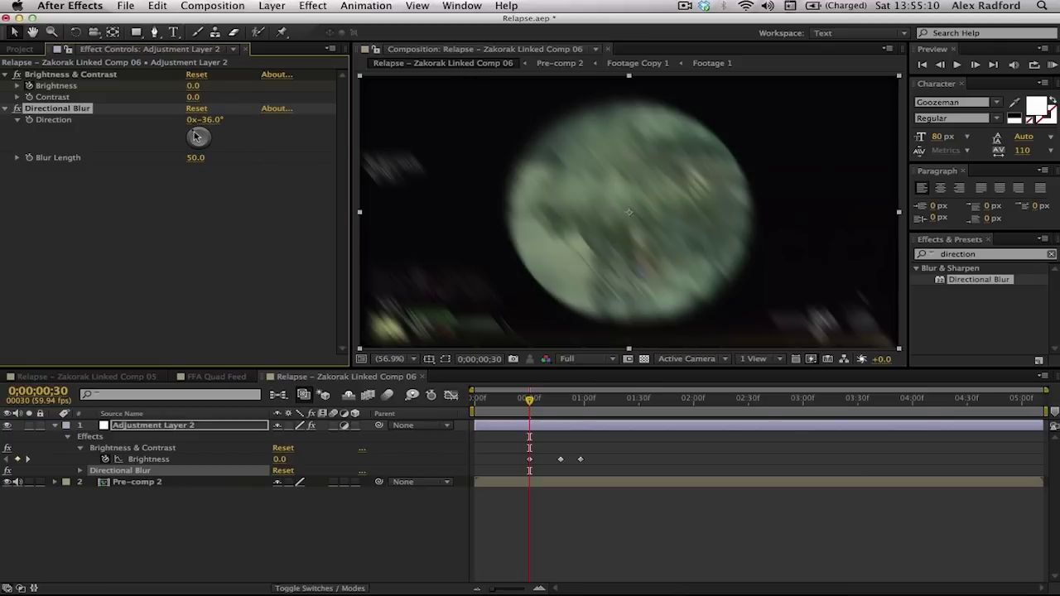
# Settle the Directional Blur on Direction 0° and Blur Length 30
pyautogui.moveTo(193, 144); pyautogui.dragTo(218, 125)
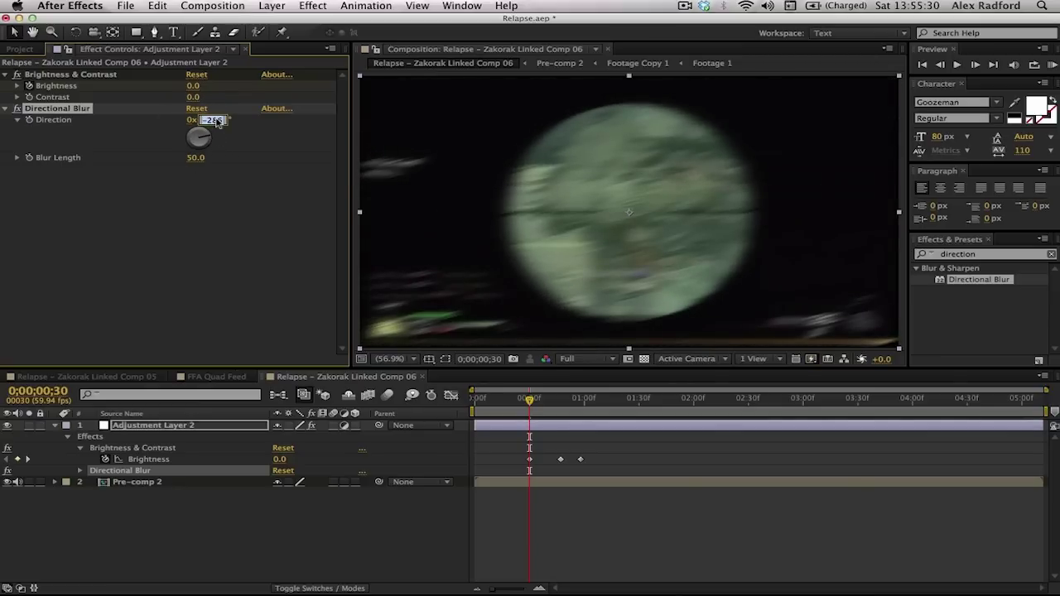
pyautogui.press('Return')
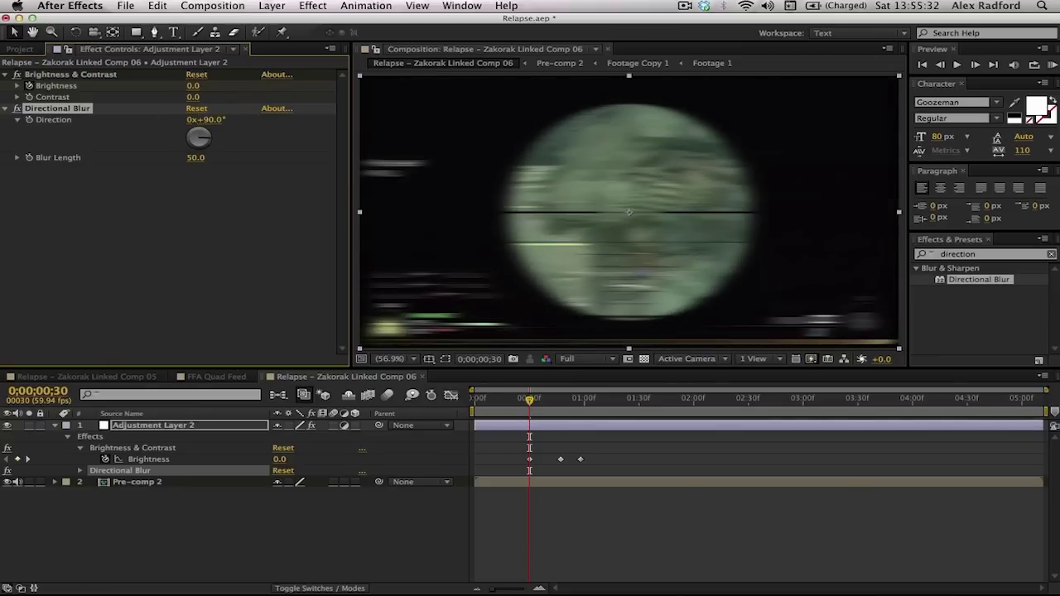
pyautogui.click(214, 119)
pyautogui.write('0')
pyautogui.press('Return')
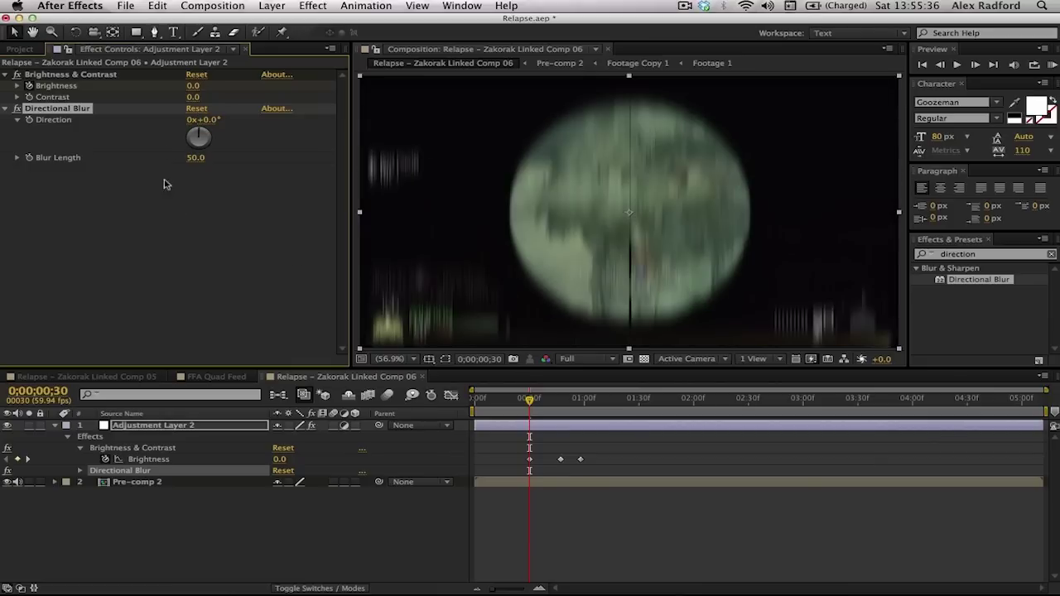
pyautogui.moveTo(202, 135); pyautogui.dragTo(214, 133)
pyautogui.click(199, 157)
pyautogui.press('Return')
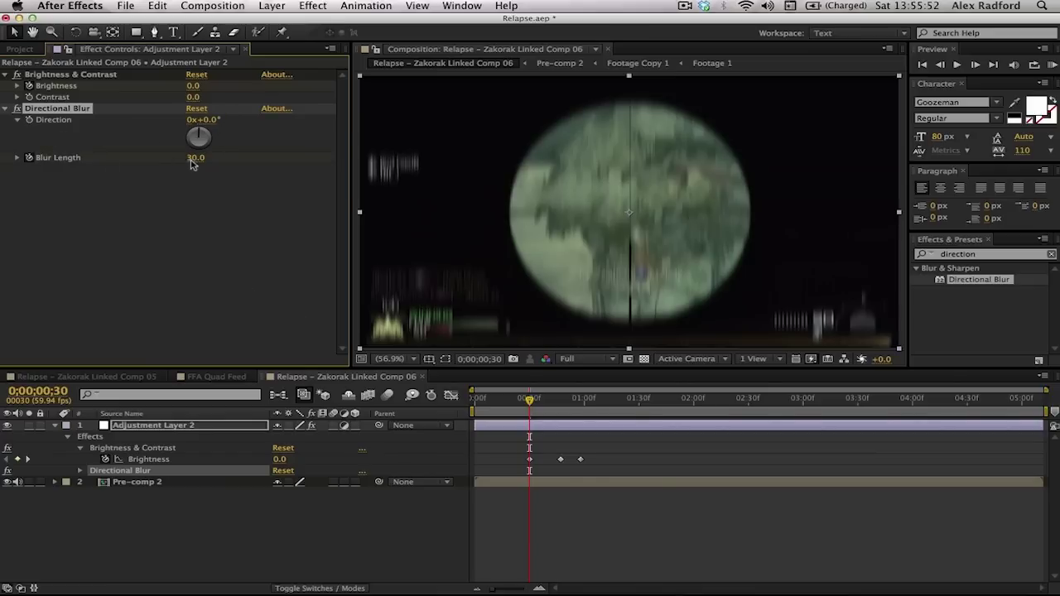
# Keyframe Blur Length at 0 at 0:30, then at 35 at the 0:47 brightness peak
pyautogui.click(196, 157)
pyautogui.write('0')
pyautogui.press('Return')
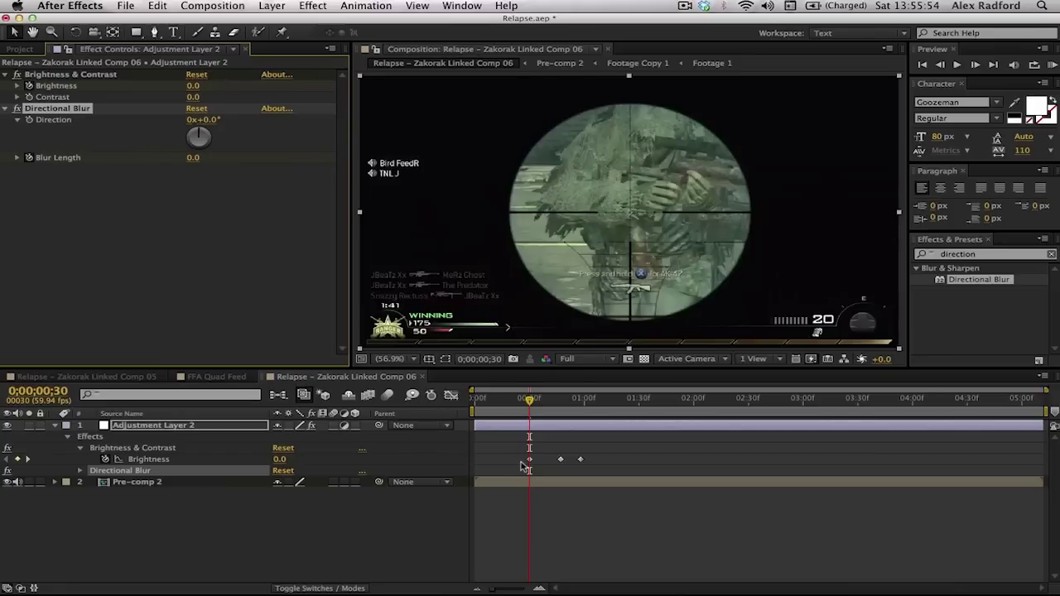
pyautogui.press('u')
pyautogui.press('u')
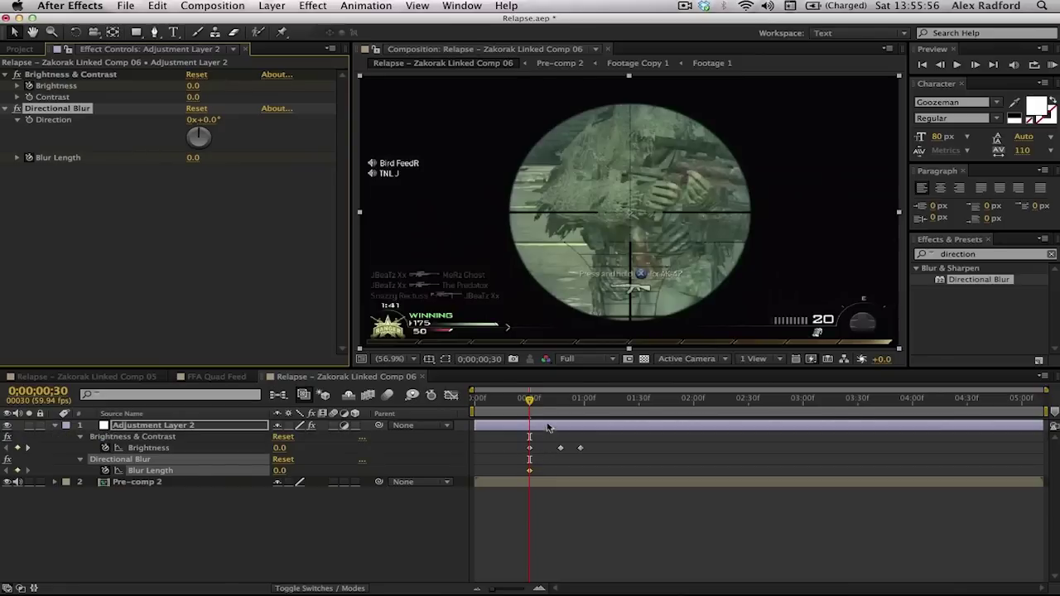
pyautogui.moveTo(534, 403); pyautogui.dragTo(561, 401)
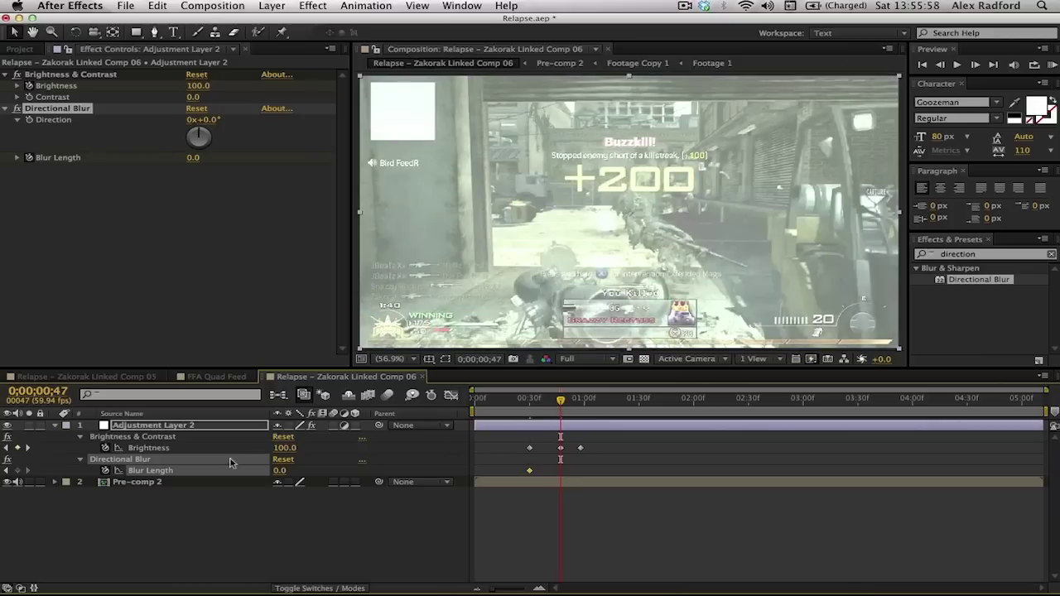
pyautogui.click(282, 470)
pyautogui.write('35')
pyautogui.press('Return')
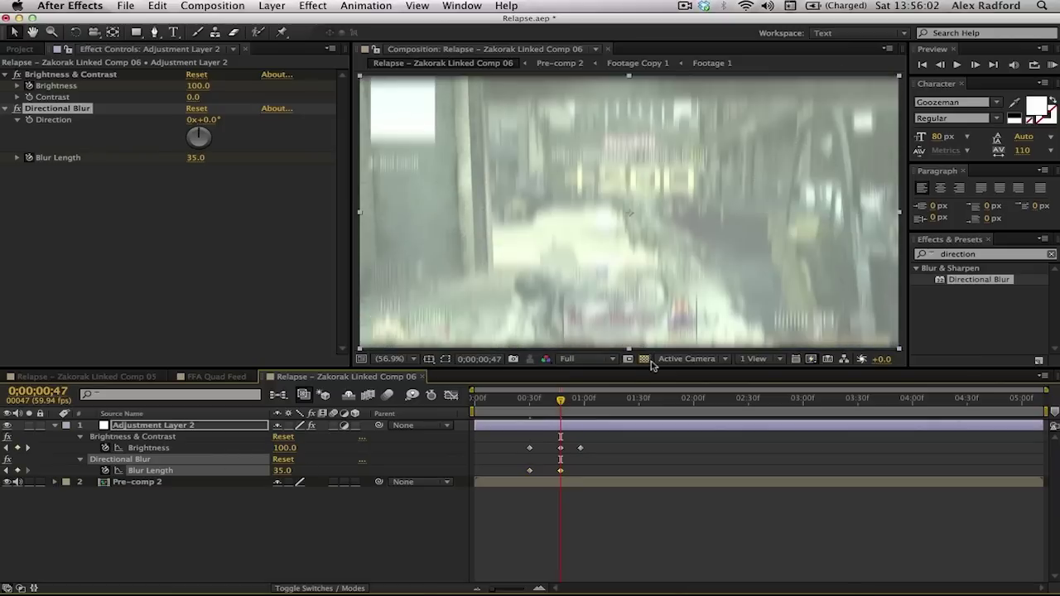
# Return Blur Length to 0 at 0:58 and RAM preview the flash and blur
pyautogui.click(579, 403)
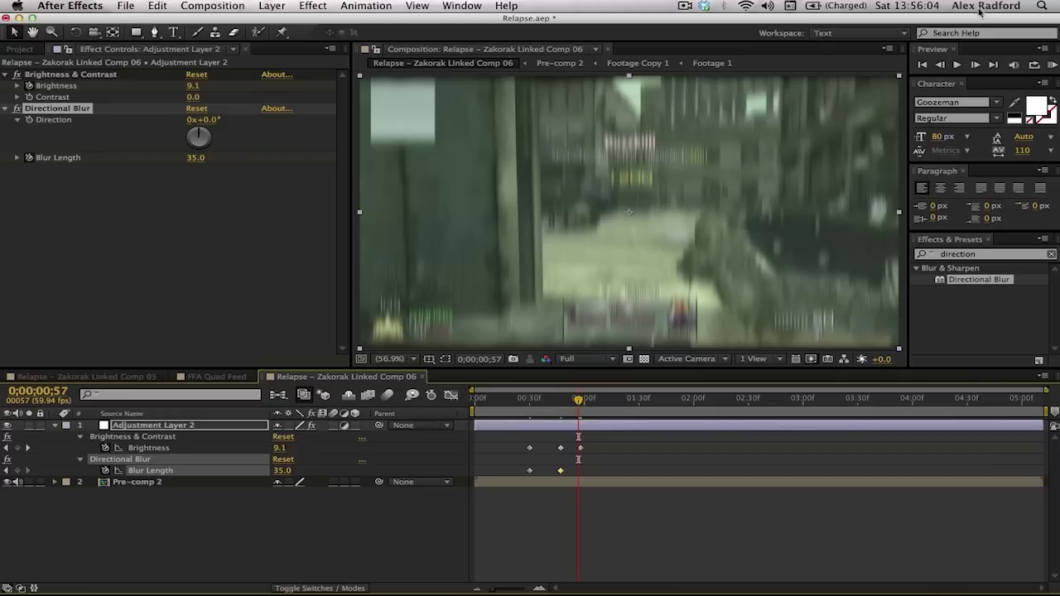
pyautogui.press('pagedown')
pyautogui.click(283, 470)
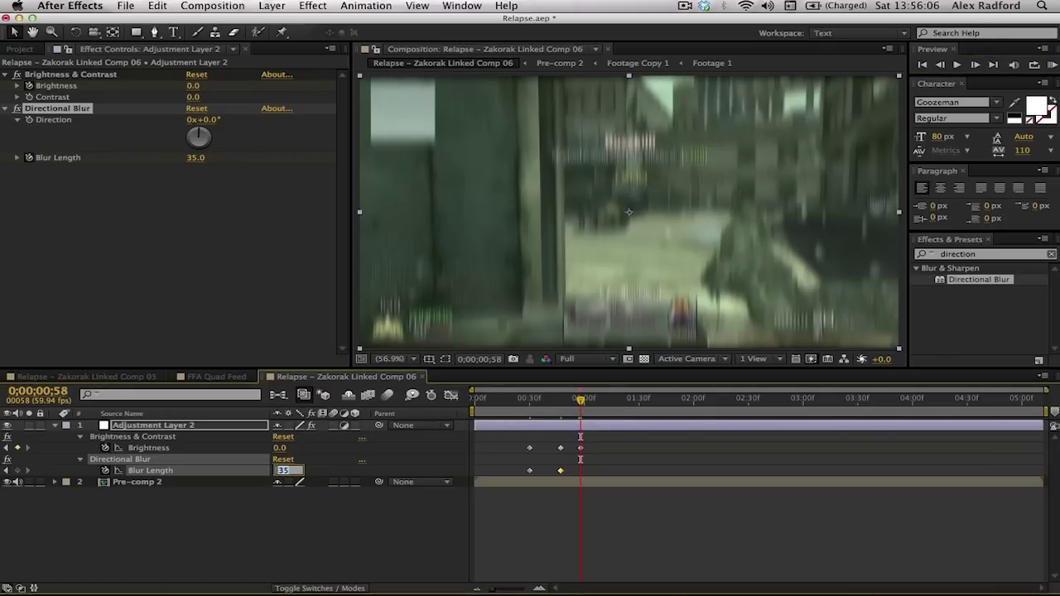
pyautogui.press('Return')
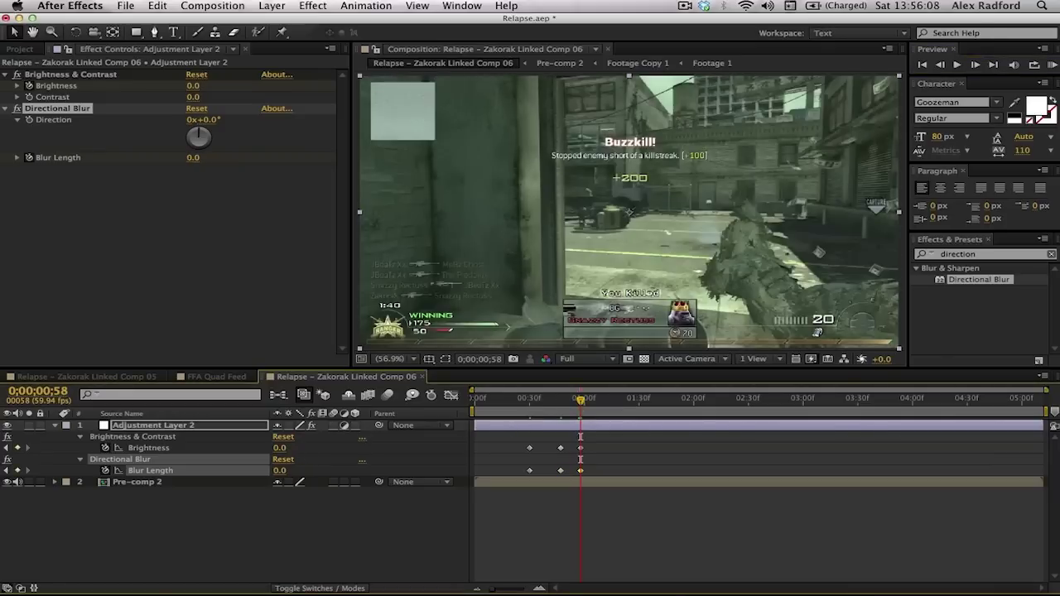
pyautogui.click(580, 451)
pyautogui.click(1051, 64)
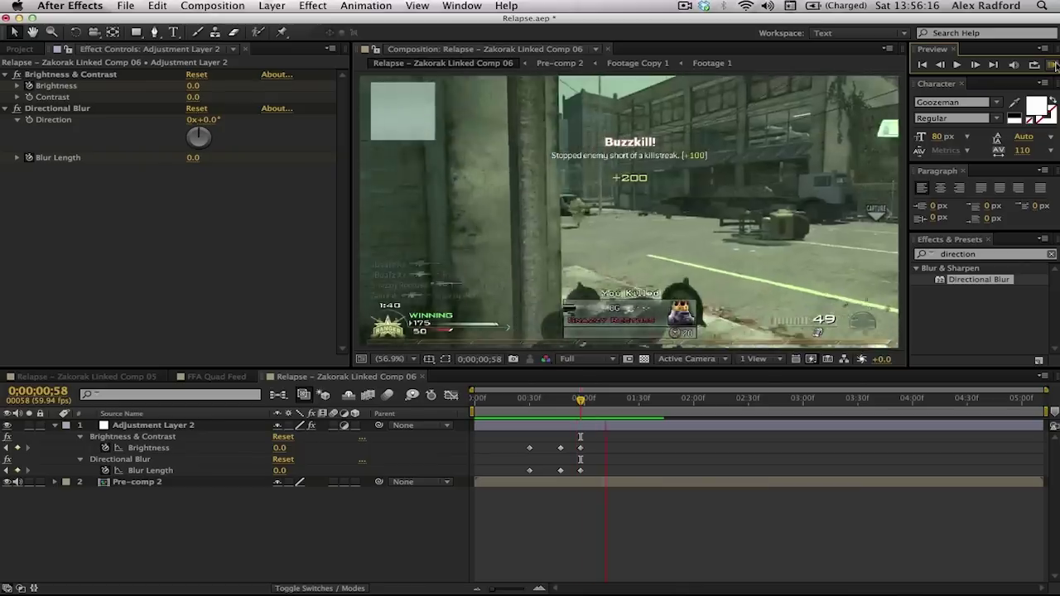
pyautogui.click(1053, 65)
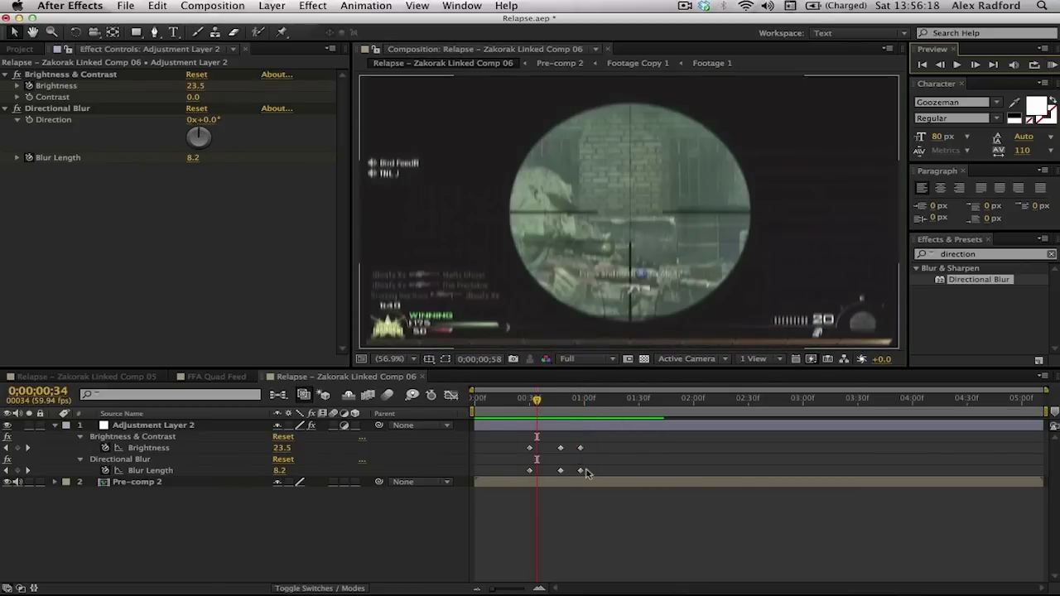
pyautogui.moveTo(535, 398); pyautogui.dragTo(561, 405)
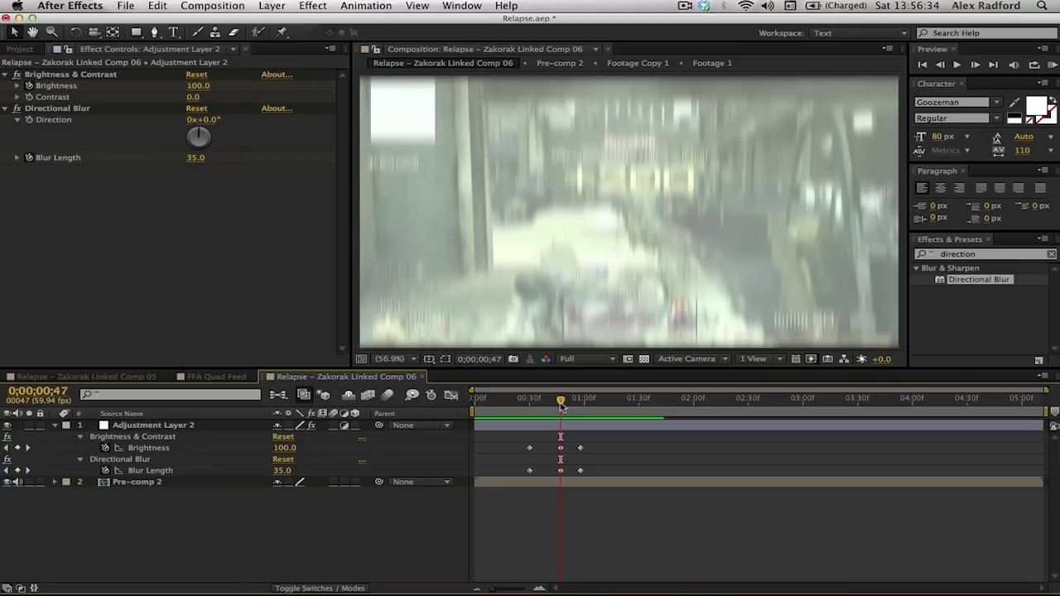
pyautogui.moveTo(539, 405); pyautogui.dragTo(647, 396)
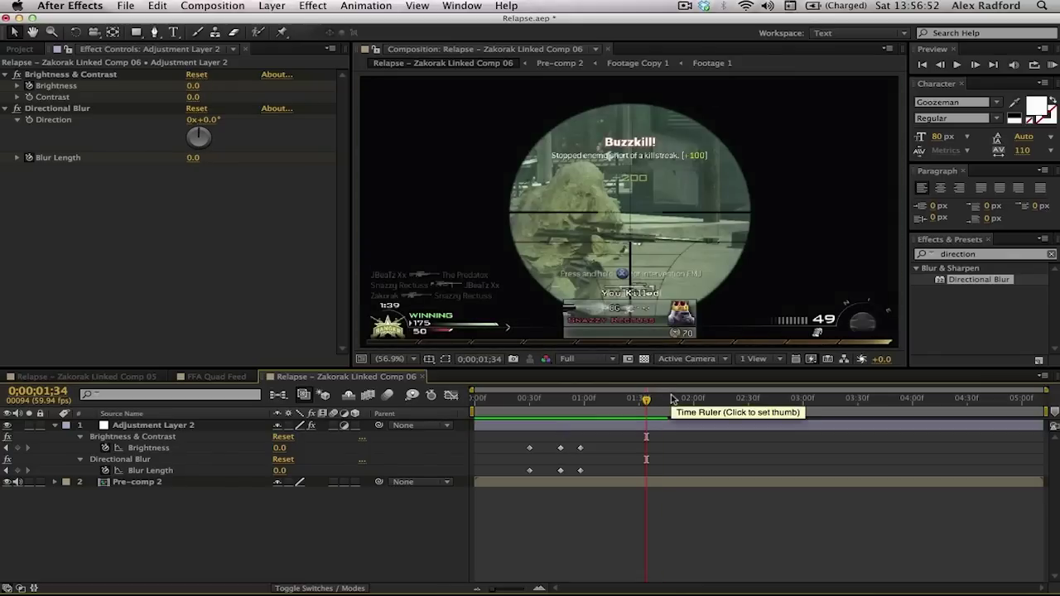
pyautogui.moveTo(658, 405); pyautogui.dragTo(475, 406)
pyautogui.press('space')
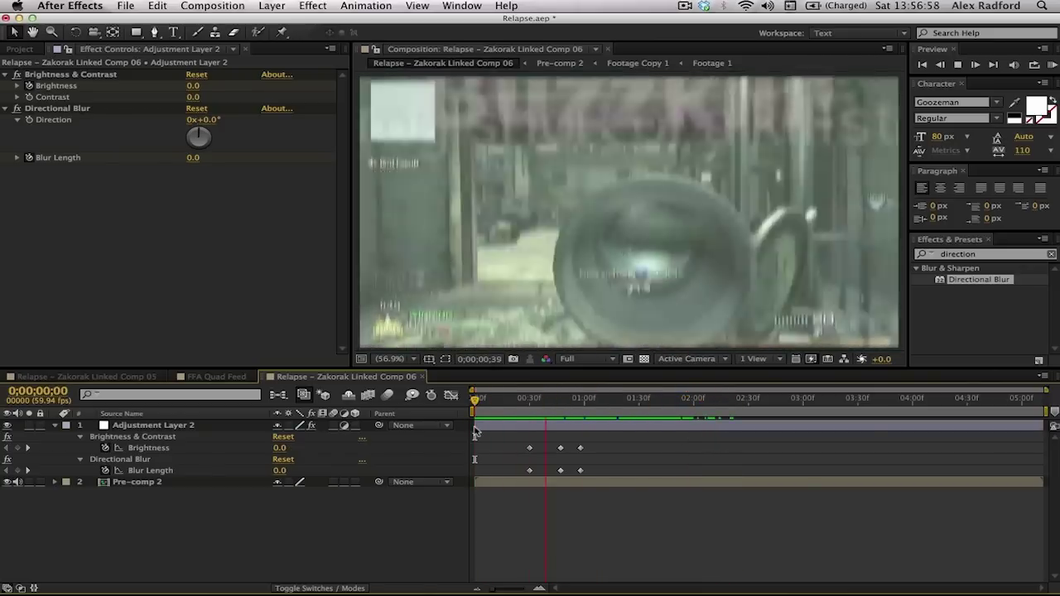
pyautogui.click(525, 404)
pyautogui.moveTo(525, 398); pyautogui.dragTo(639, 398)
pyautogui.moveTo(944, 399); pyautogui.dragTo(519, 427)
pyautogui.press('space')
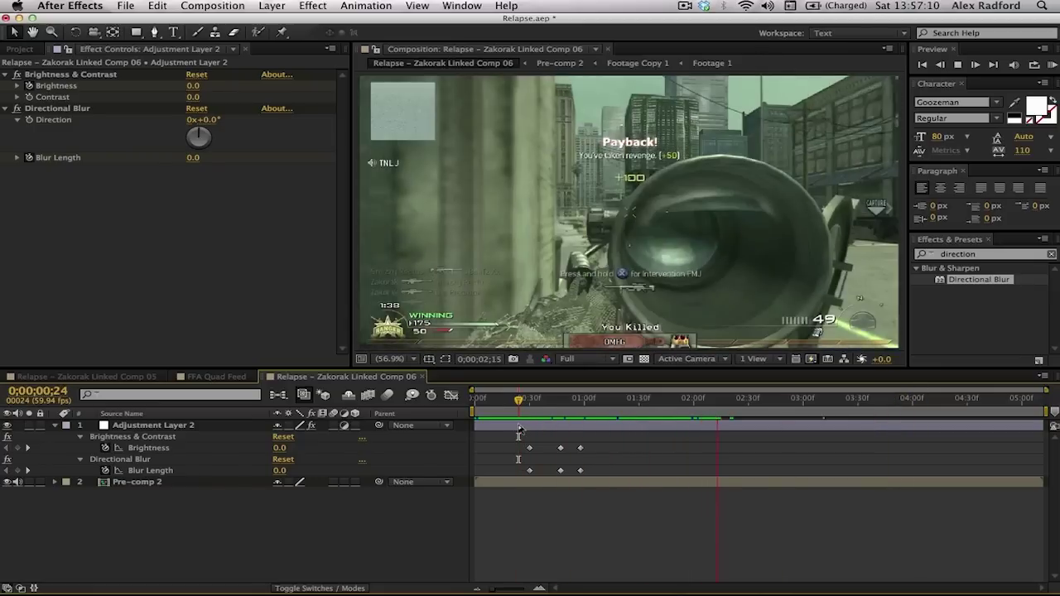
pyautogui.press('space')
pyautogui.press('space')
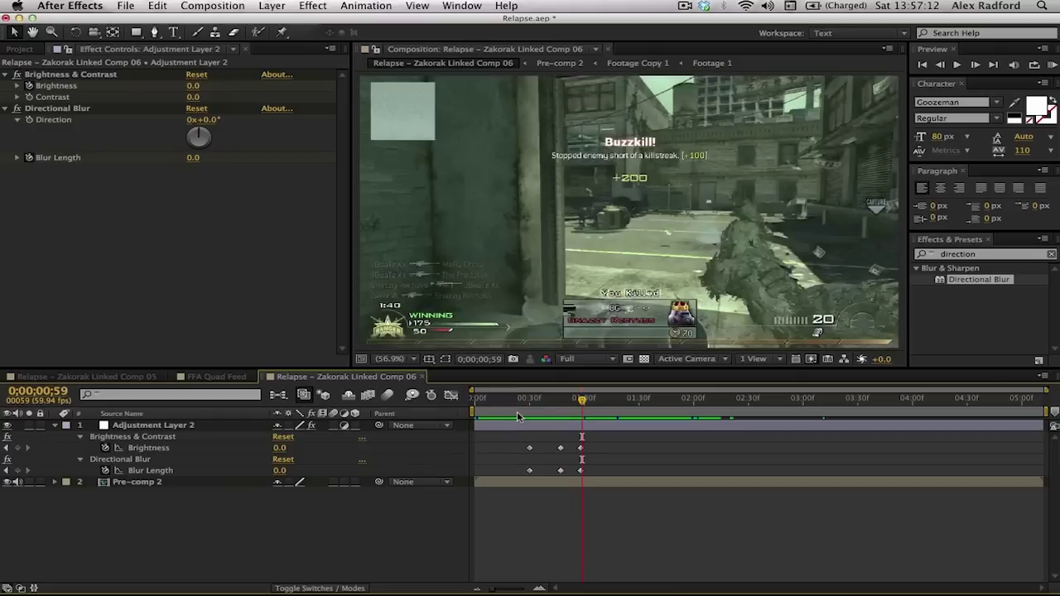
pyautogui.moveTo(516, 411)
pyautogui.mouseDown()
pyautogui.moveTo(641, 412)
pyautogui.moveTo(511, 414)
pyautogui.mouseUp()
pyautogui.press('KP_0')
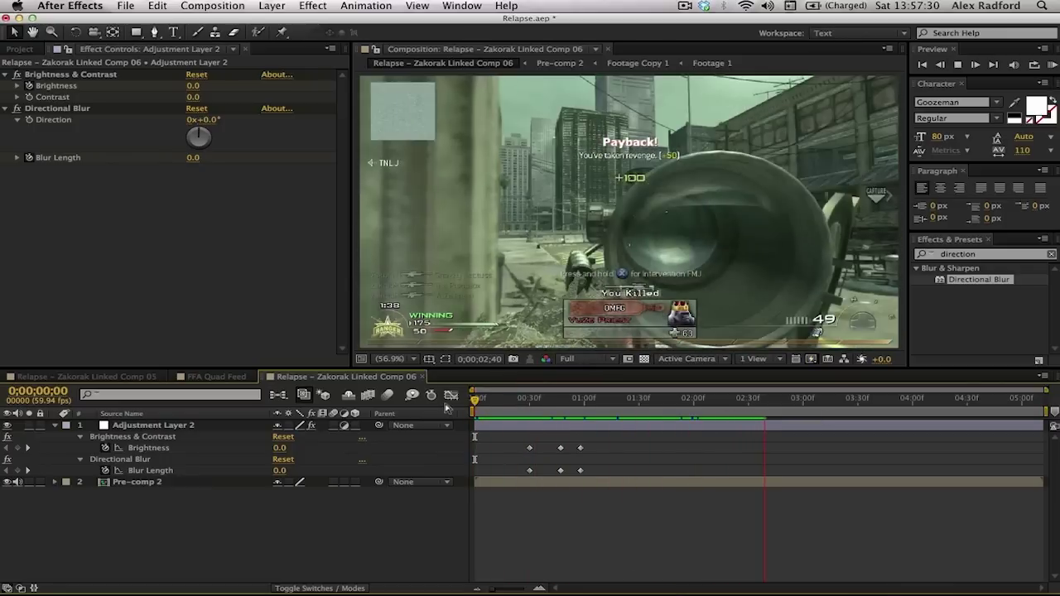
pyautogui.click(503, 400)
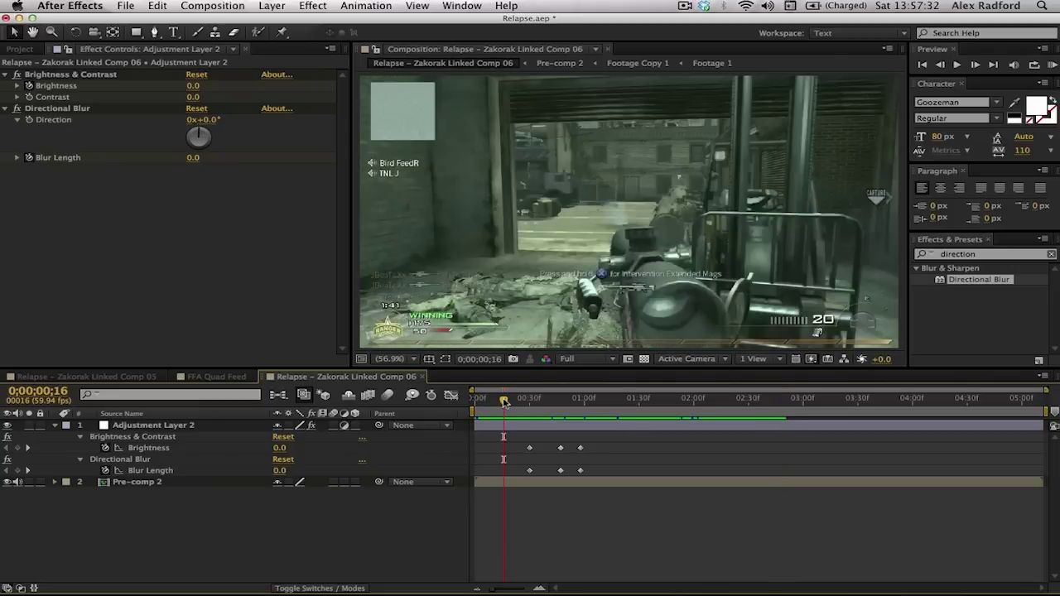
pyautogui.press('space')
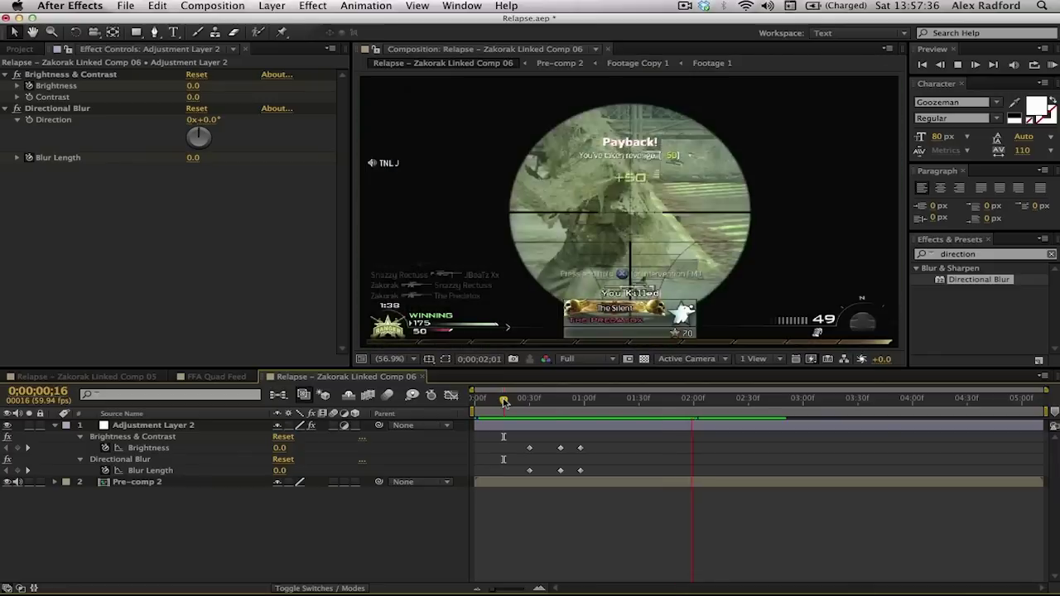
pyautogui.click(515, 399)
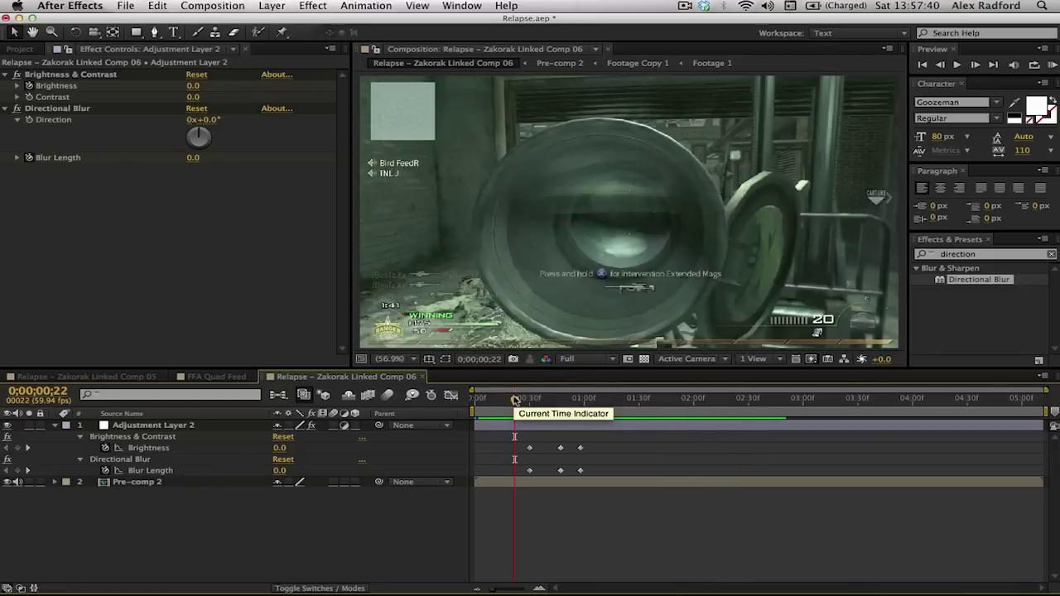
pyautogui.click(476, 399)
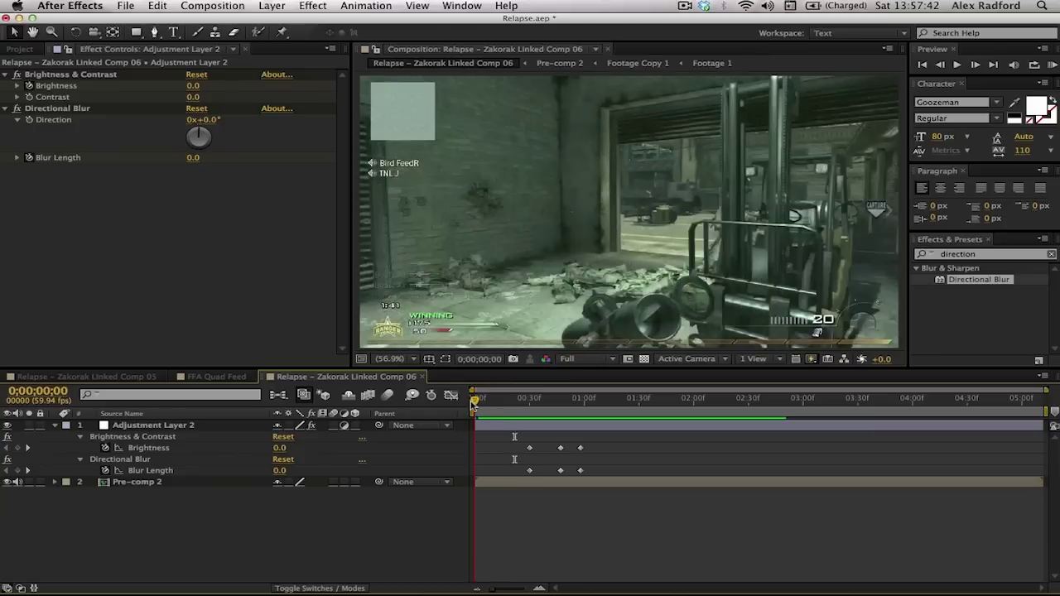
# Copy the six Brightness and Blur Length keyframes to the second kill at 3:33 and play it
pyautogui.moveTo(538, 401); pyautogui.dragTo(862, 401)
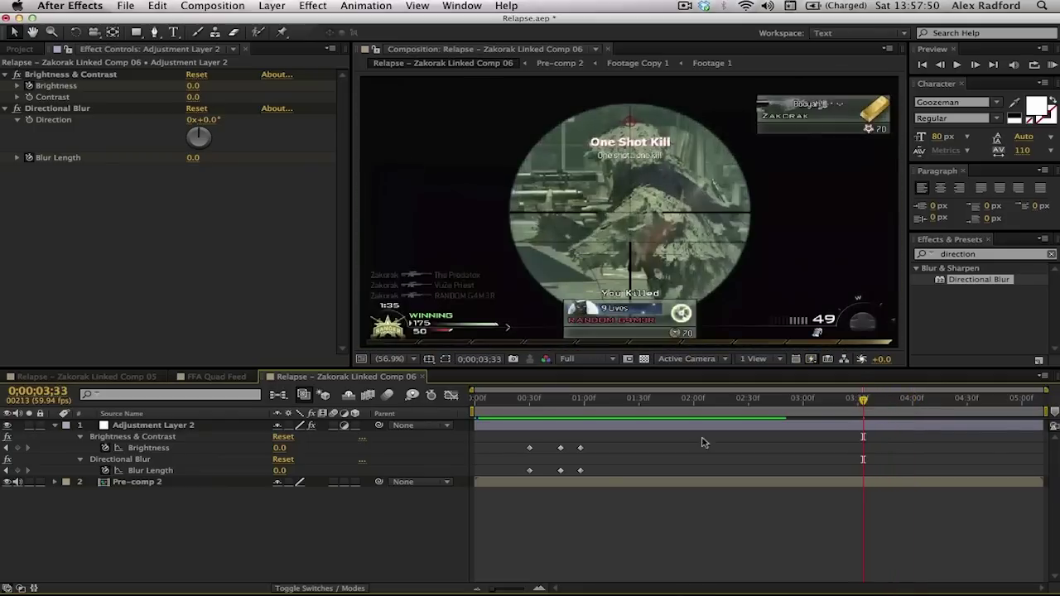
pyautogui.moveTo(497, 442); pyautogui.dragTo(586, 480)
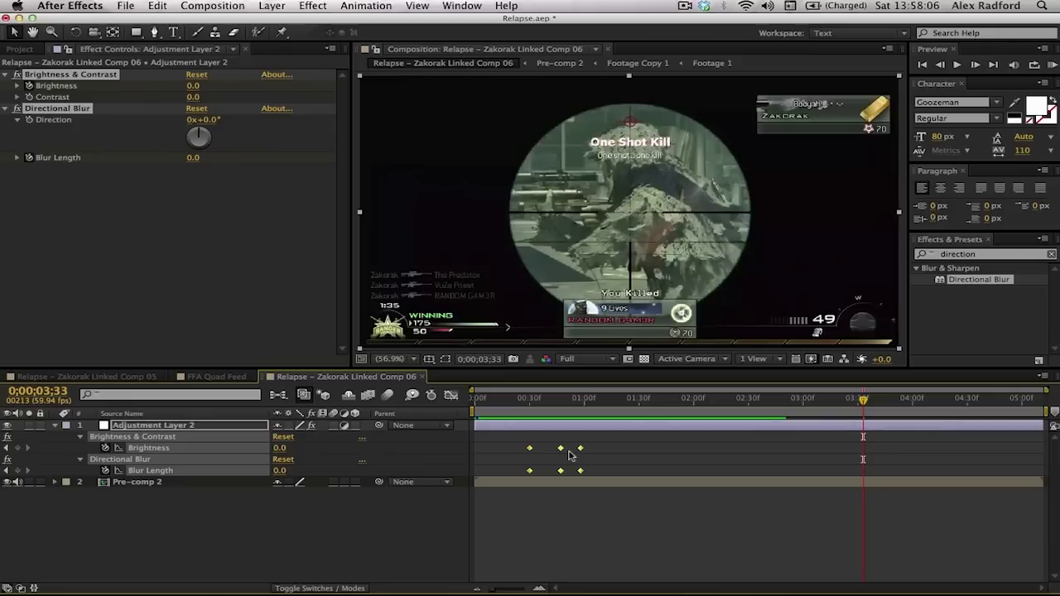
pyautogui.press('super+v')
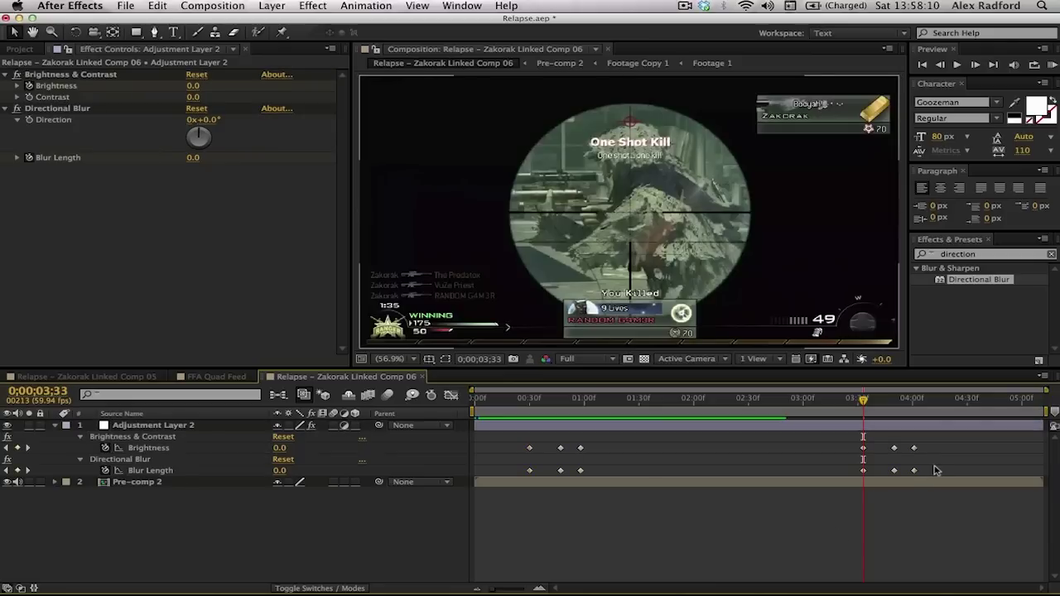
pyautogui.press('space')
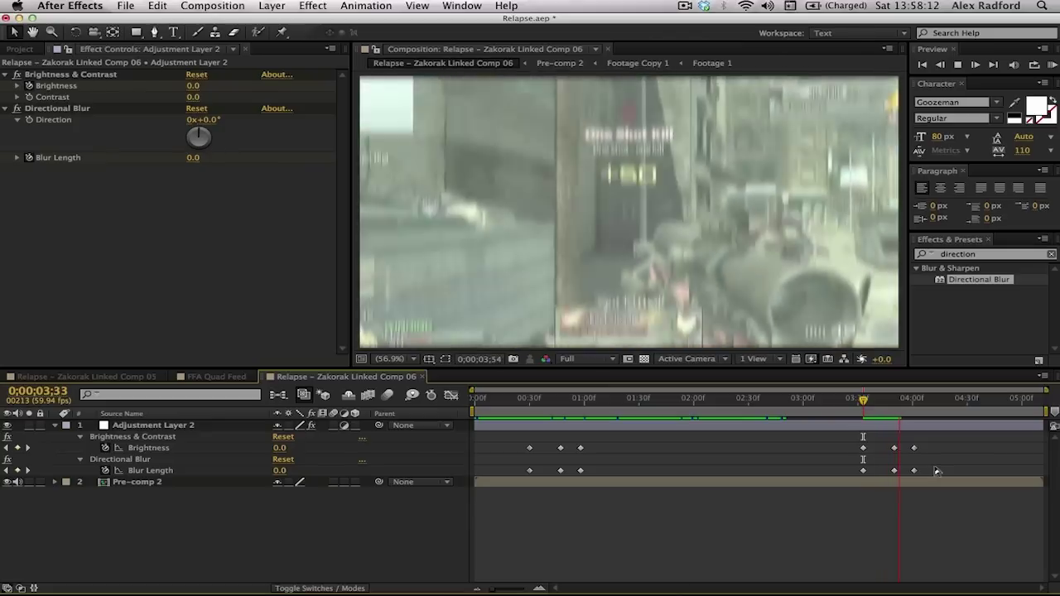
pyautogui.click(855, 400)
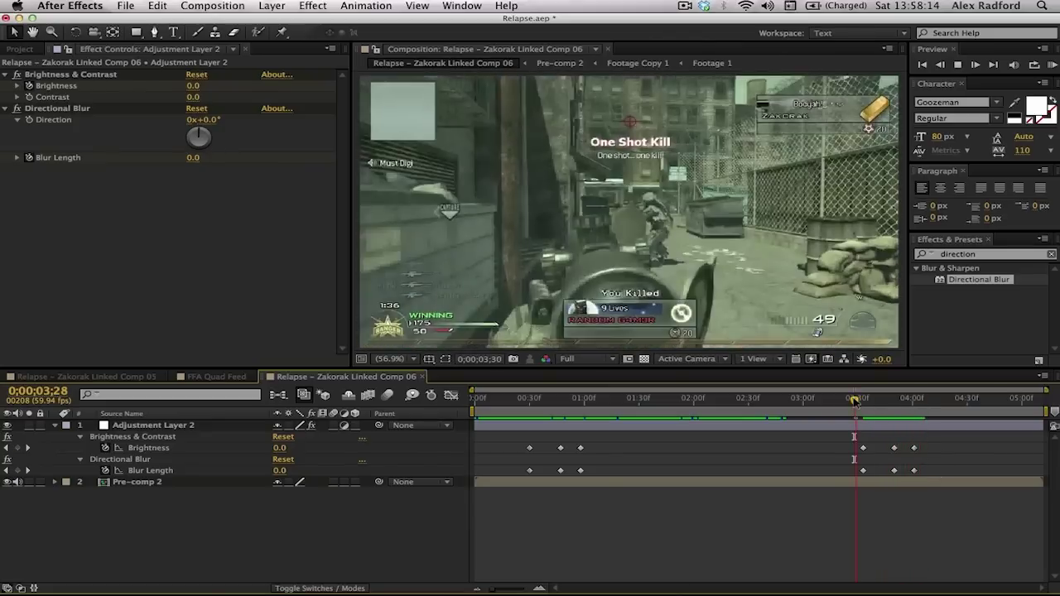
pyautogui.press('space')
# RAM preview the comp with both kill effects and save Relapse.aep
pyautogui.click(1051, 64)
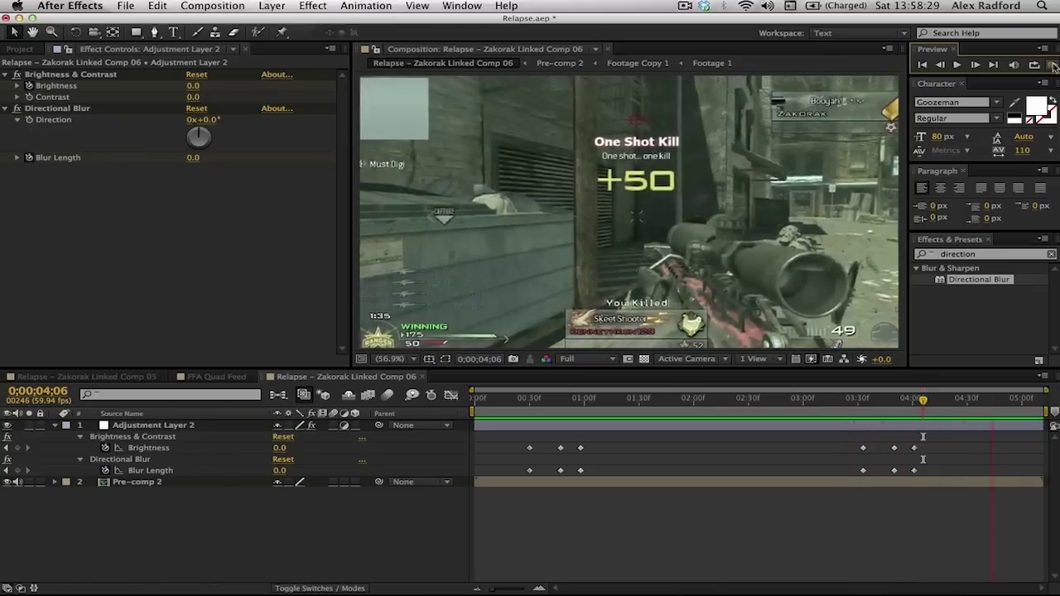
pyautogui.press('super+s')
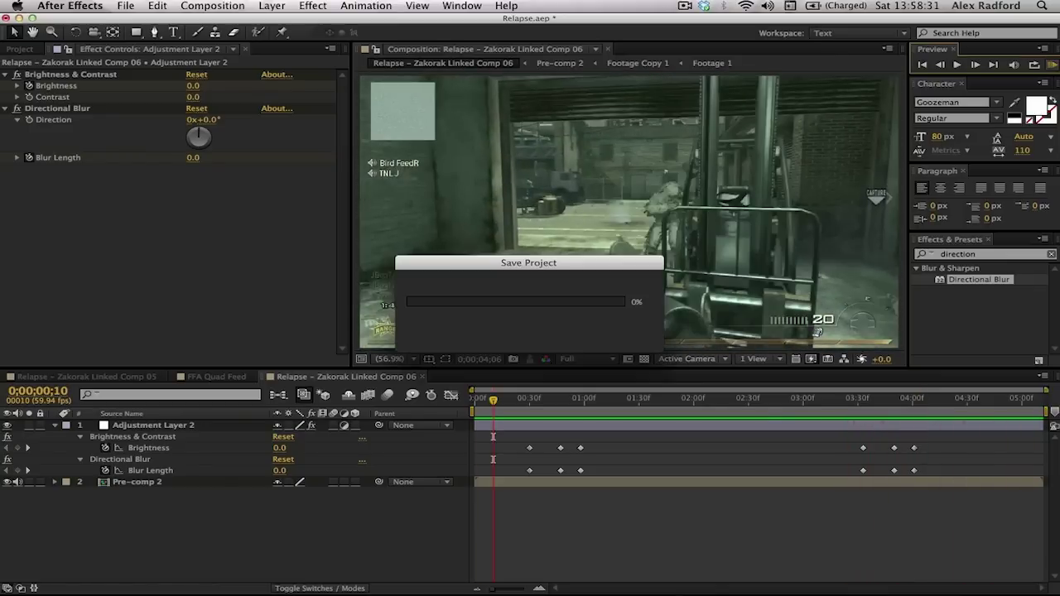
# Apply a Gaussian Blur effect to the Pre-comp 2 layer at the second kill
pyautogui.click(865, 406)
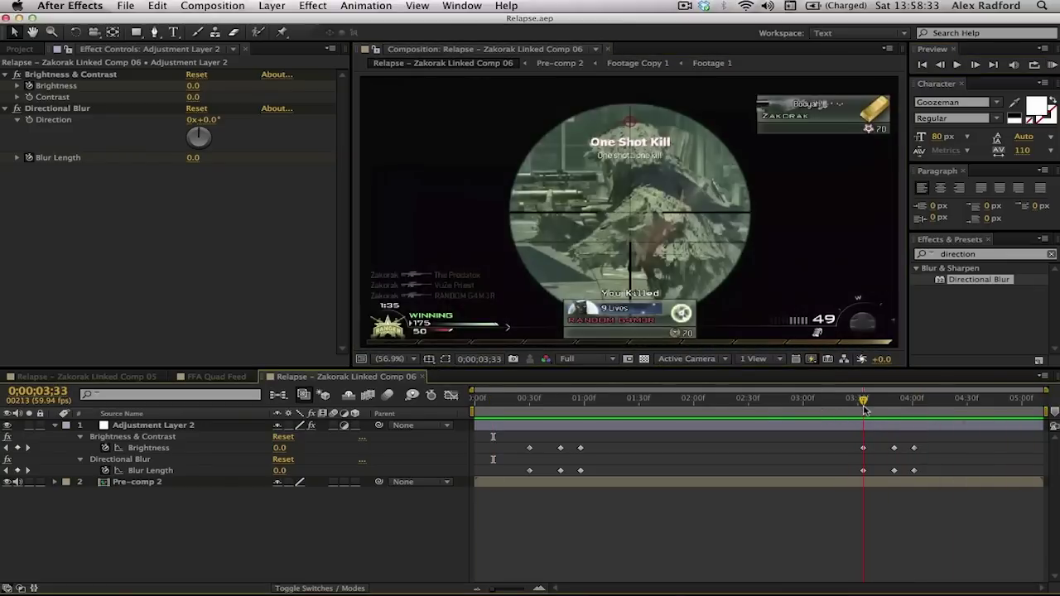
pyautogui.moveTo(865, 408); pyautogui.dragTo(892, 406)
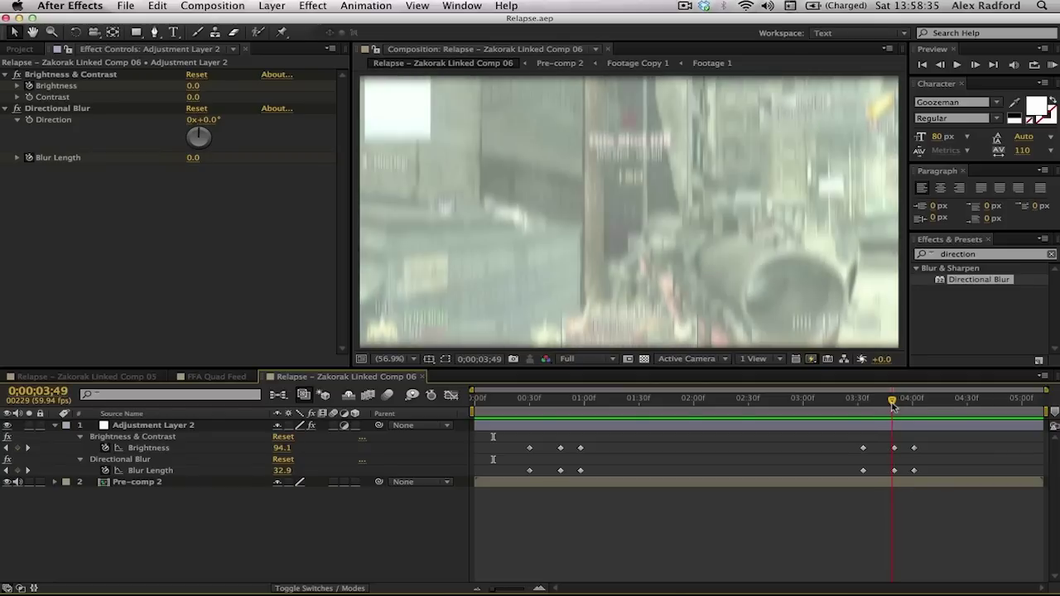
pyautogui.click(896, 480)
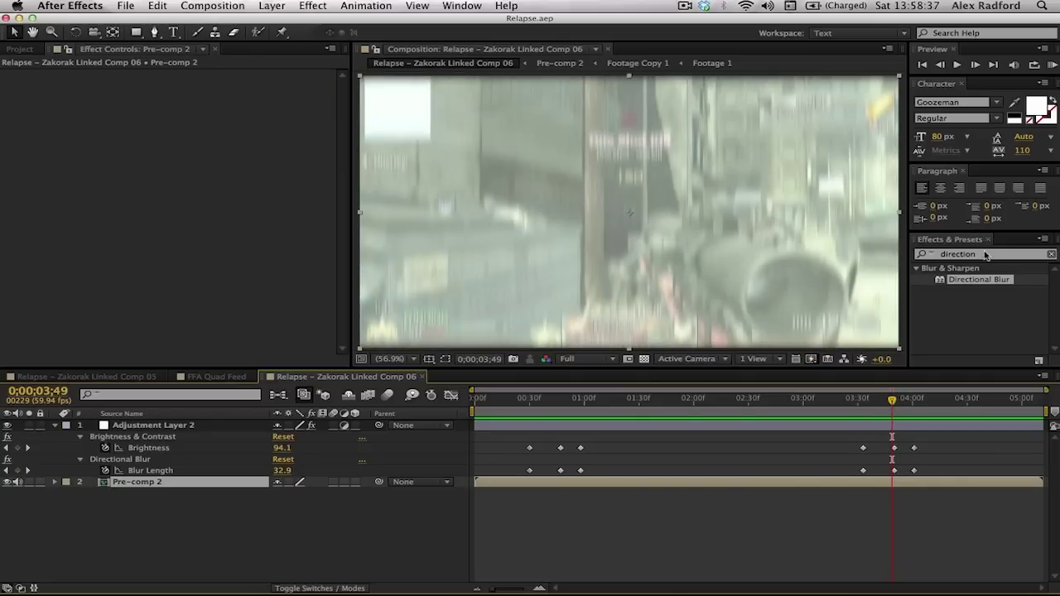
pyautogui.click(985, 255)
pyautogui.write('gauss')
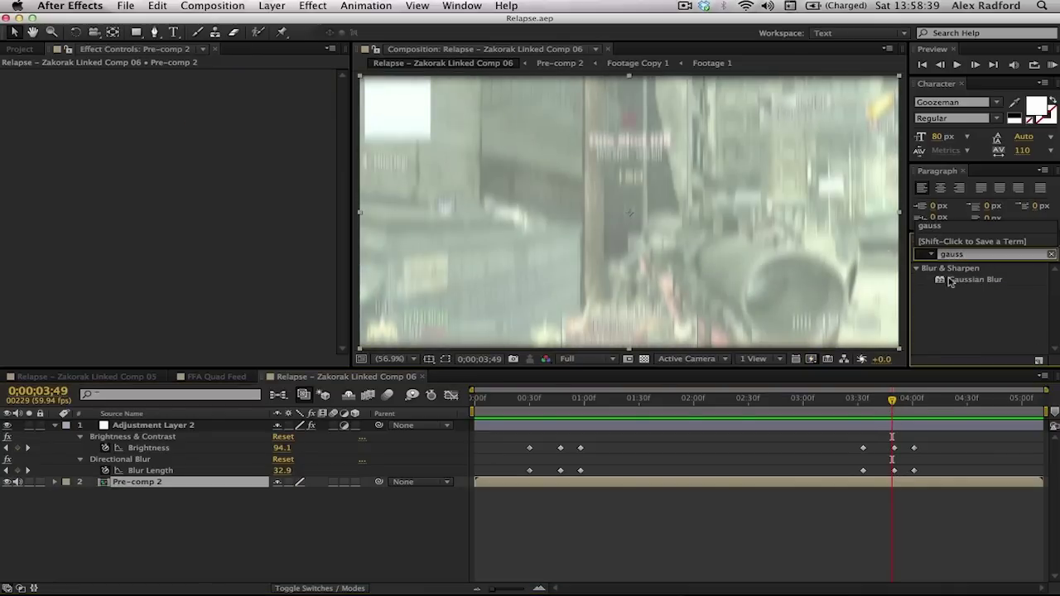
pyautogui.moveTo(961, 280); pyautogui.dragTo(888, 480)
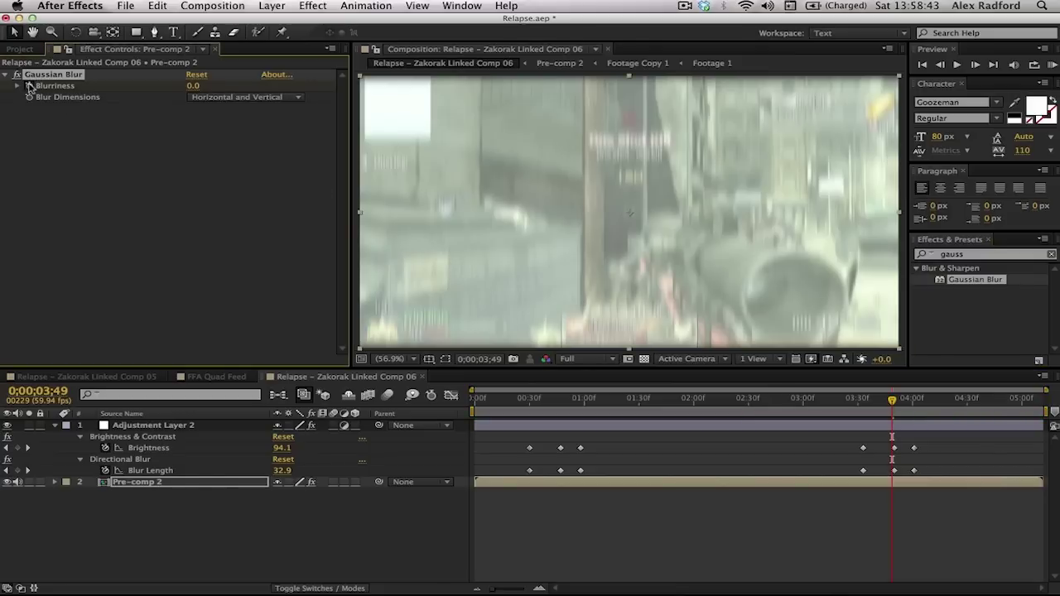
pyautogui.press('space')
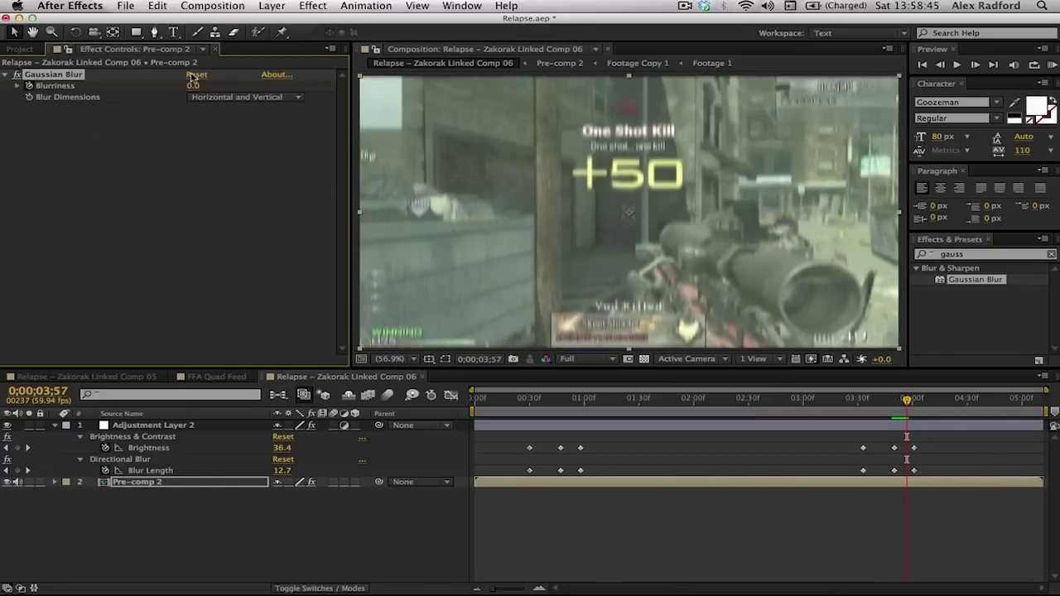
# Keyframe Blurriness at 10 at 03;57 and 0 at 04;17, then RAM preview
pyautogui.click(193, 87)
pyautogui.write('10')
pyautogui.press('Return')
pyautogui.press('u')
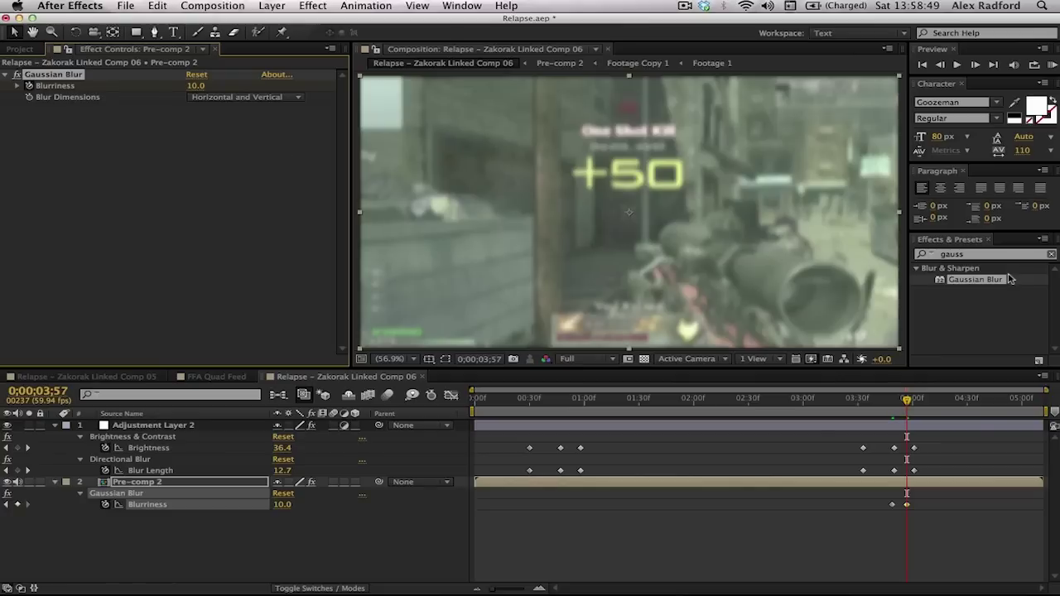
pyautogui.moveTo(906, 400); pyautogui.dragTo(944, 410)
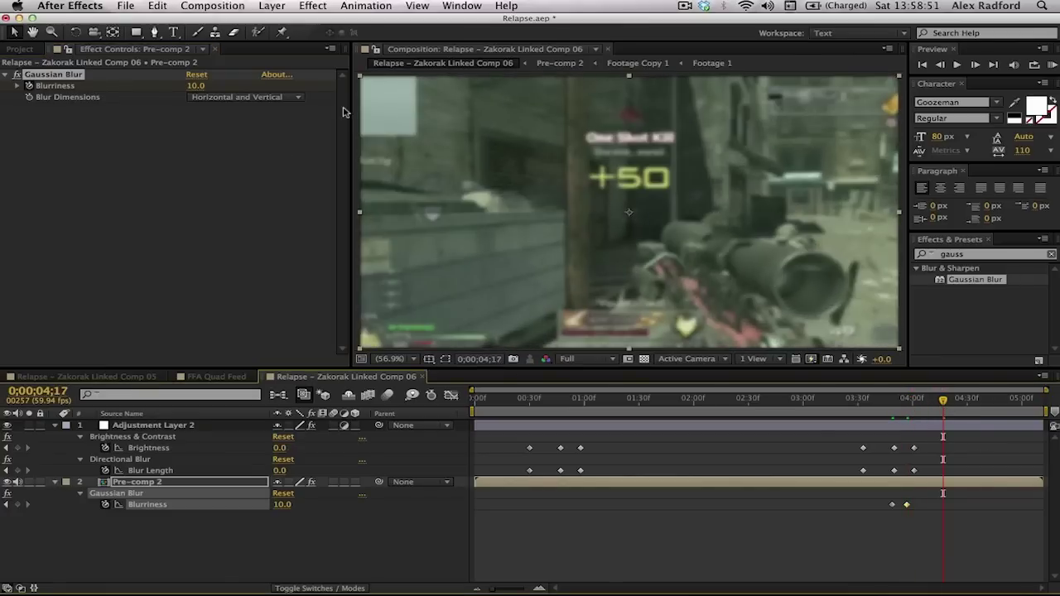
pyautogui.click(193, 86)
pyautogui.write('0')
pyautogui.press('Return')
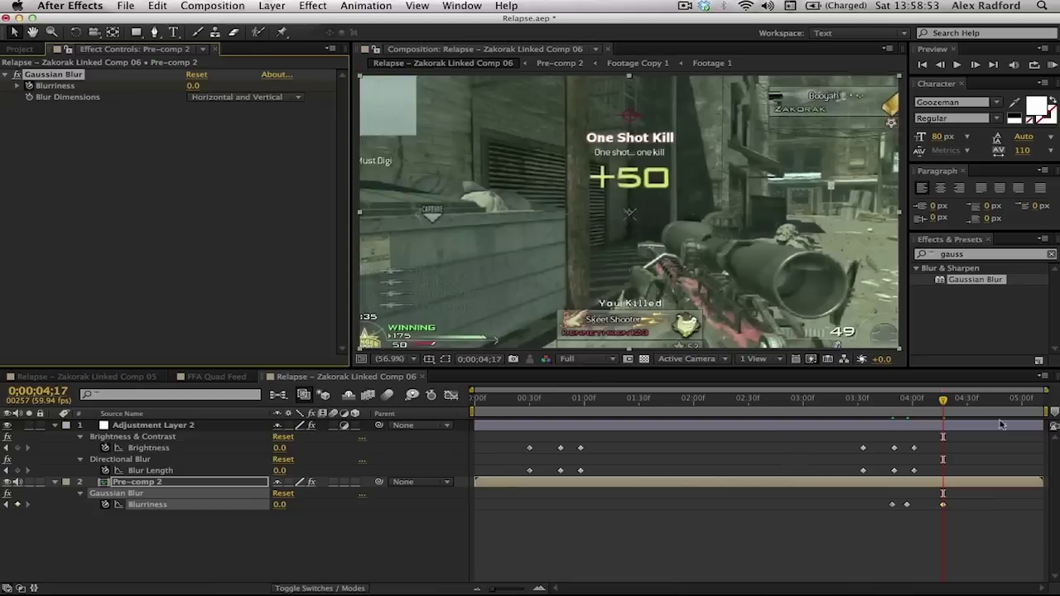
pyautogui.click(1050, 65)
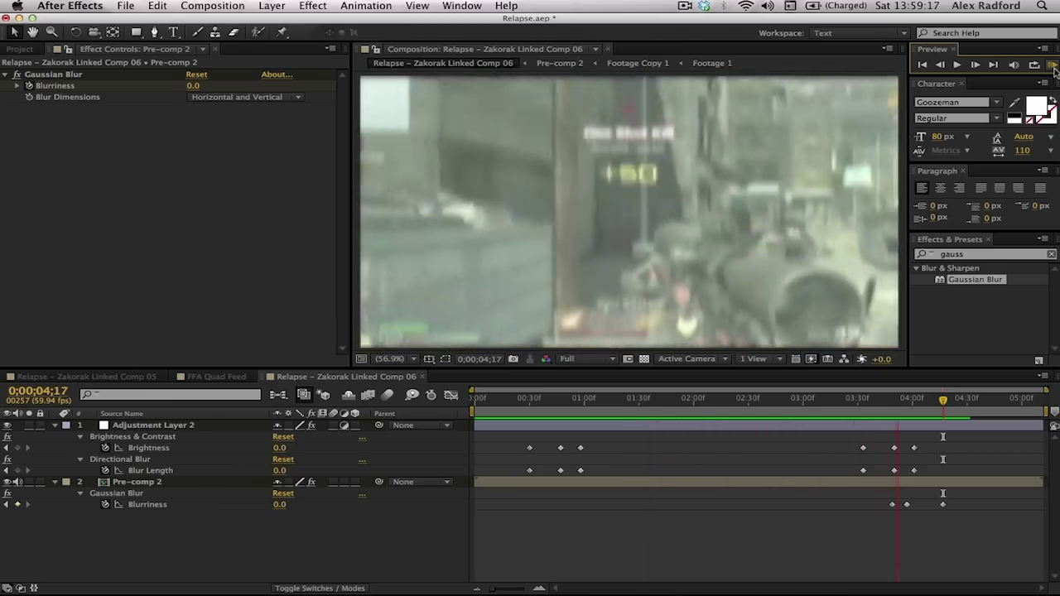
# Save Relapse.aep and scrub from about 03;31 through the second kill to 04;31
pyautogui.press('super+s')
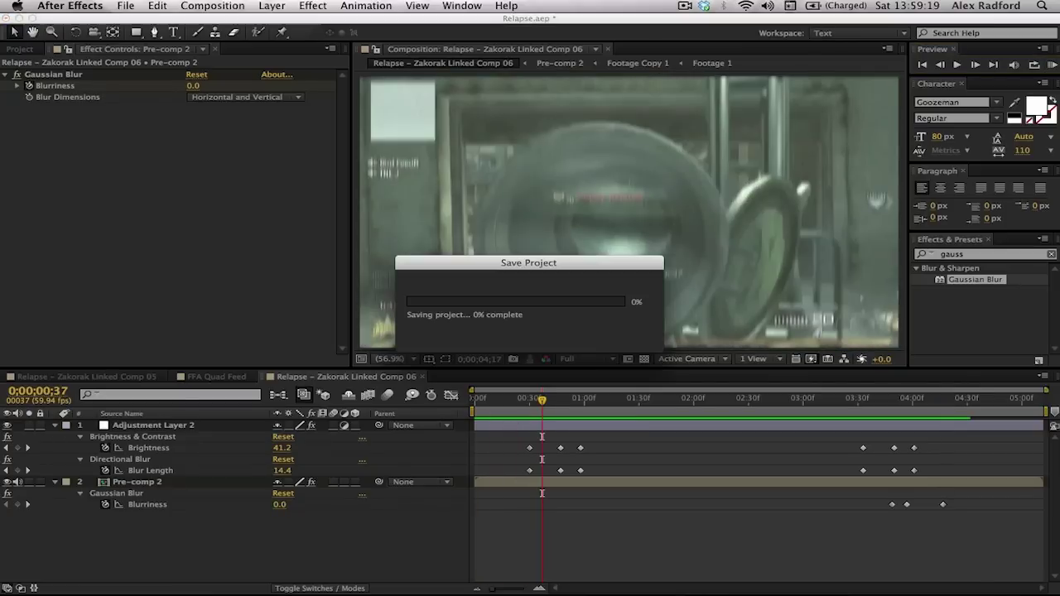
pyautogui.click(861, 400)
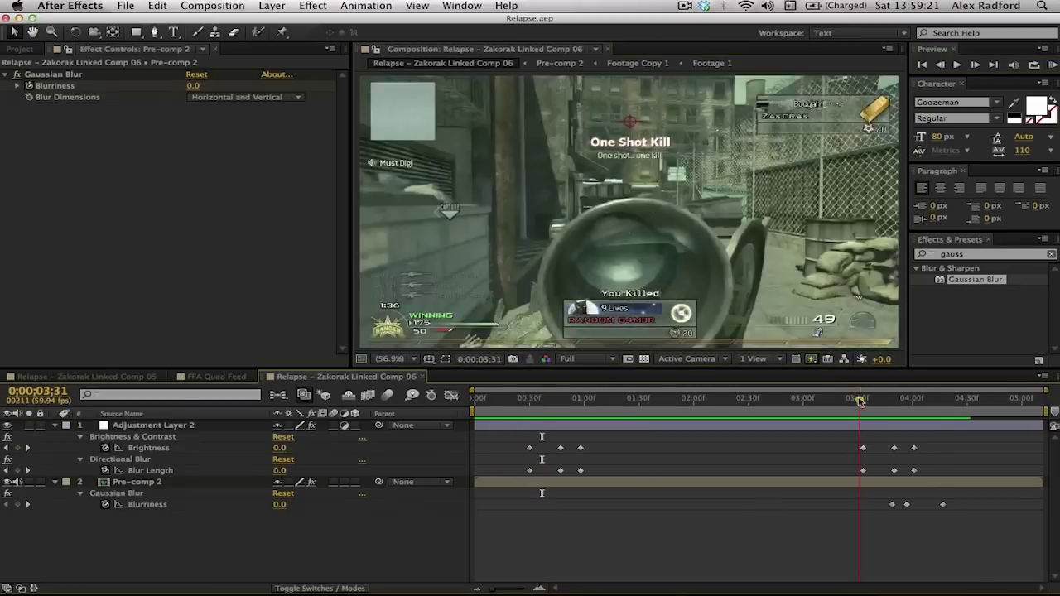
pyautogui.moveTo(861, 400); pyautogui.dragTo(971, 410)
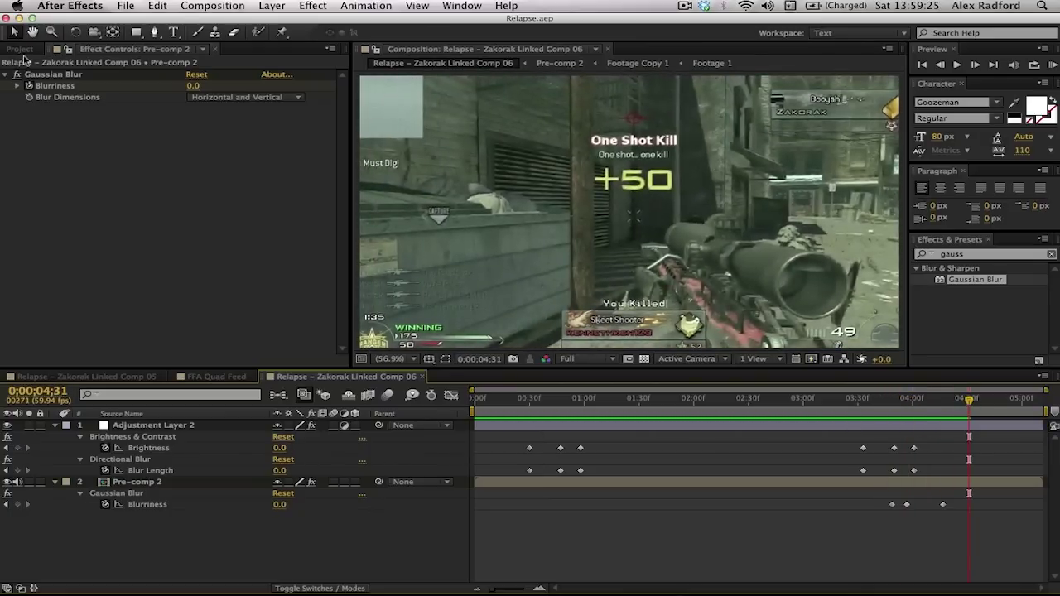
# Create two new project folders named Footage and Comps
pyautogui.click(20, 49)
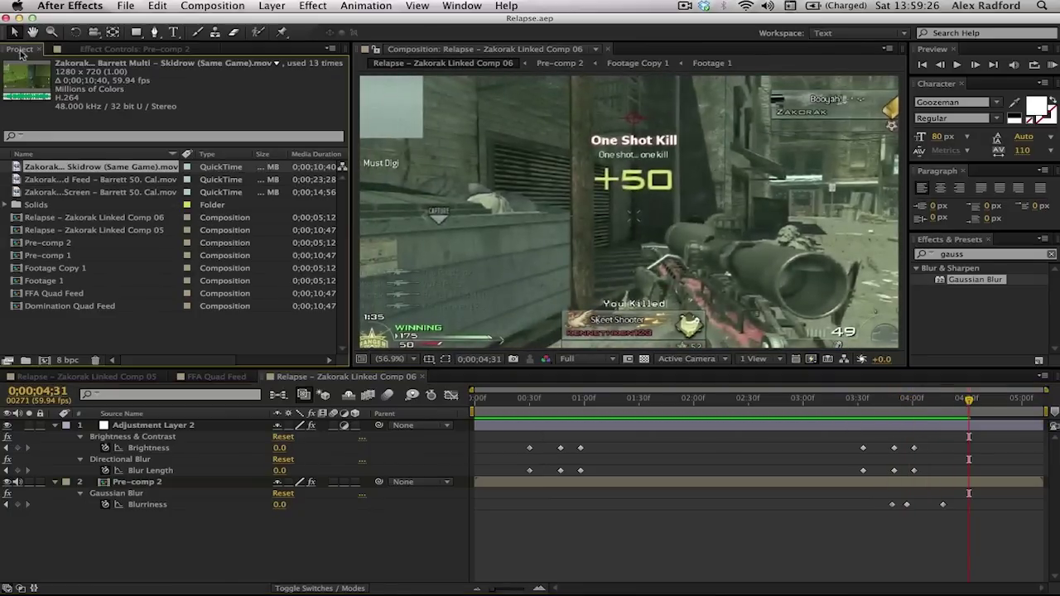
pyautogui.click(69, 346)
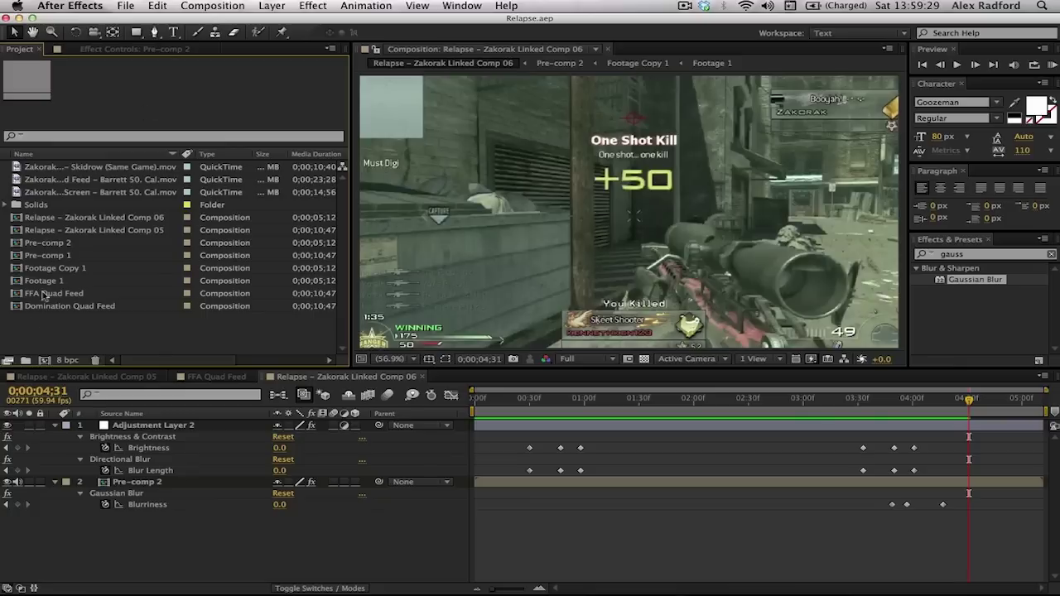
pyautogui.click(24, 361)
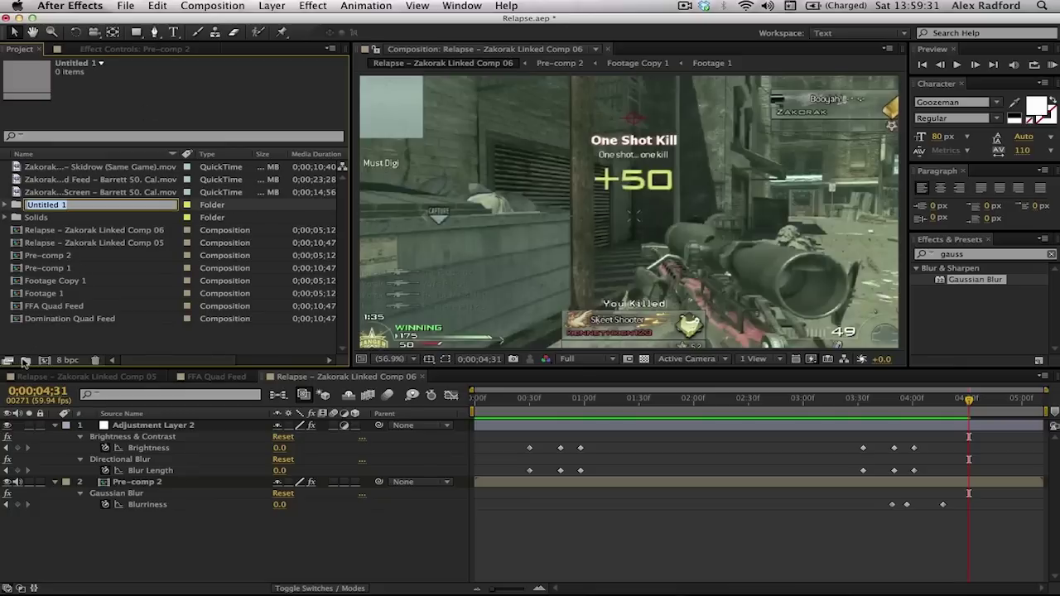
pyautogui.write('Footage')
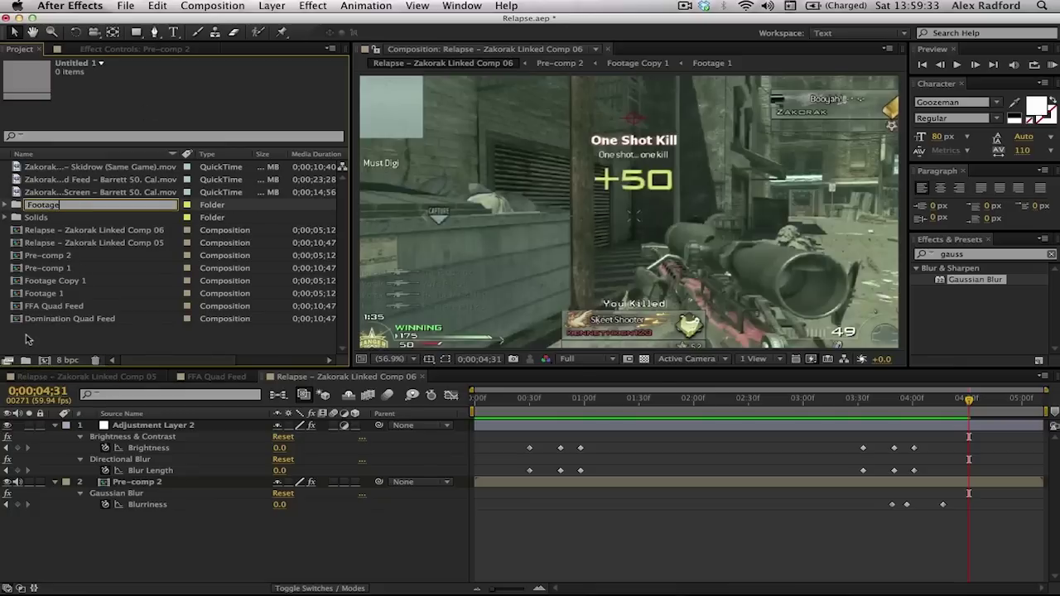
pyautogui.press('Return')
pyautogui.click(26, 360)
pyautogui.write('C')
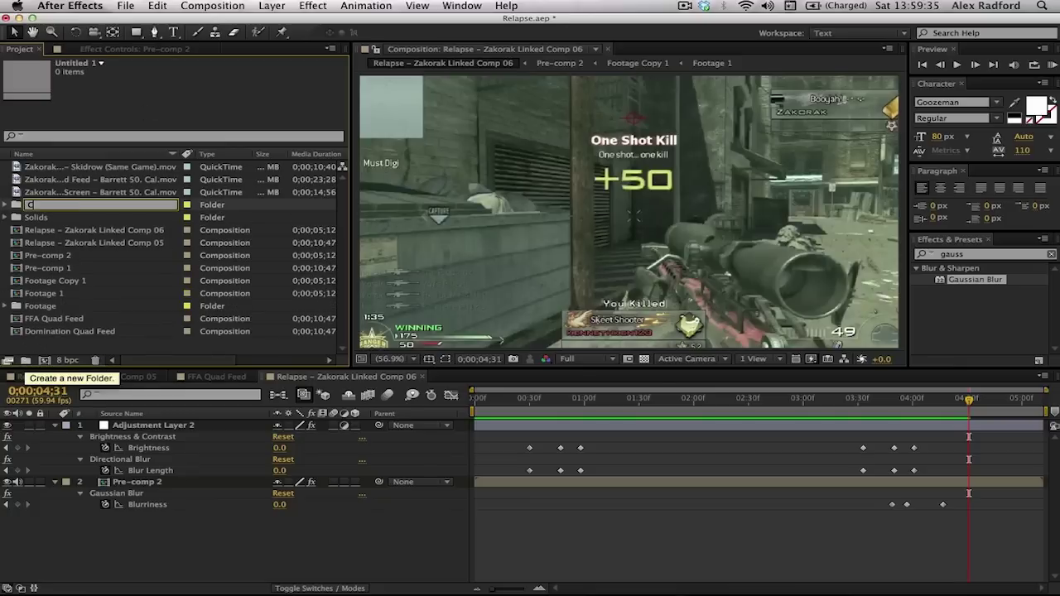
pyautogui.write('omps')
pyautogui.press('Return')
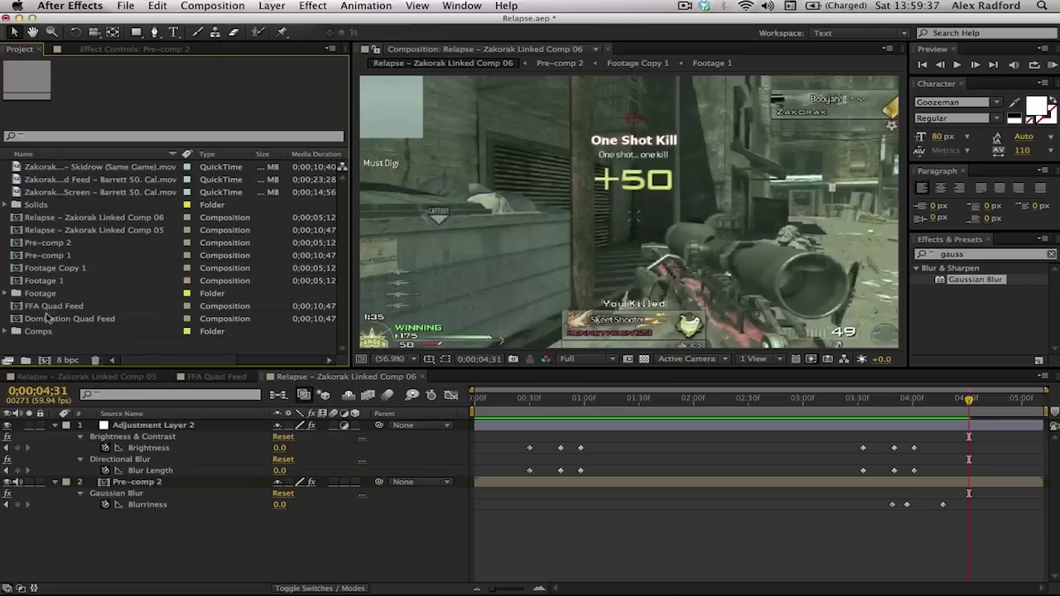
# File all compositions and precomps into Comps and the three .mov clips into Footage
pyautogui.click(47, 318)
pyautogui.keyDown('super'); pyautogui.click(47, 306); pyautogui.keyUp('super')
pyautogui.keyDown('super'); pyautogui.click(47, 281); pyautogui.keyUp('super')
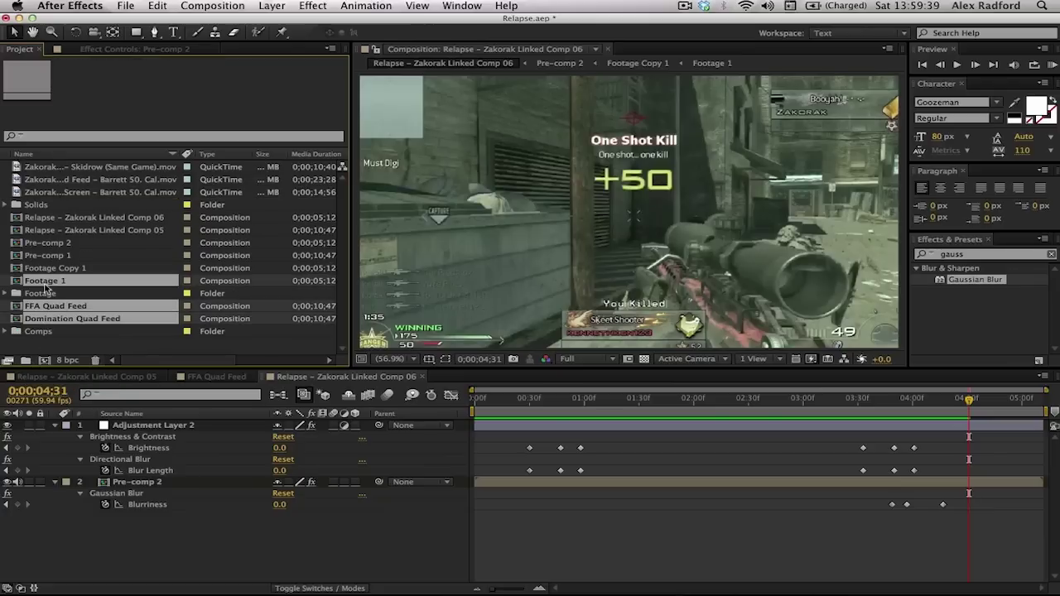
pyautogui.keyDown('shift'); pyautogui.click(47, 218); pyautogui.keyUp('shift')
pyautogui.keyDown('super'); pyautogui.click(42, 294); pyautogui.keyUp('super')
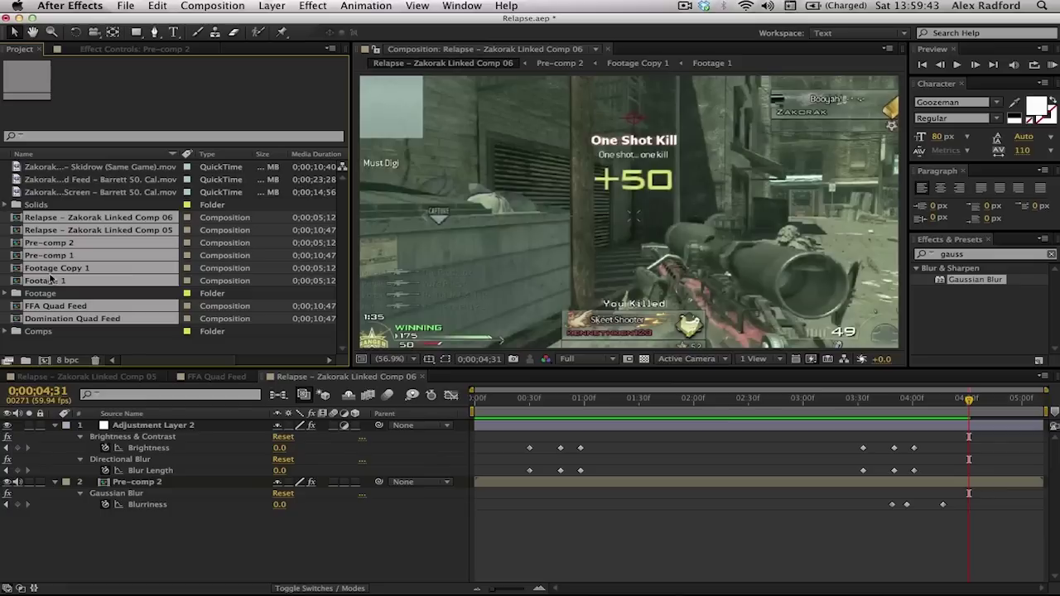
pyautogui.moveTo(52, 280); pyautogui.dragTo(46, 333)
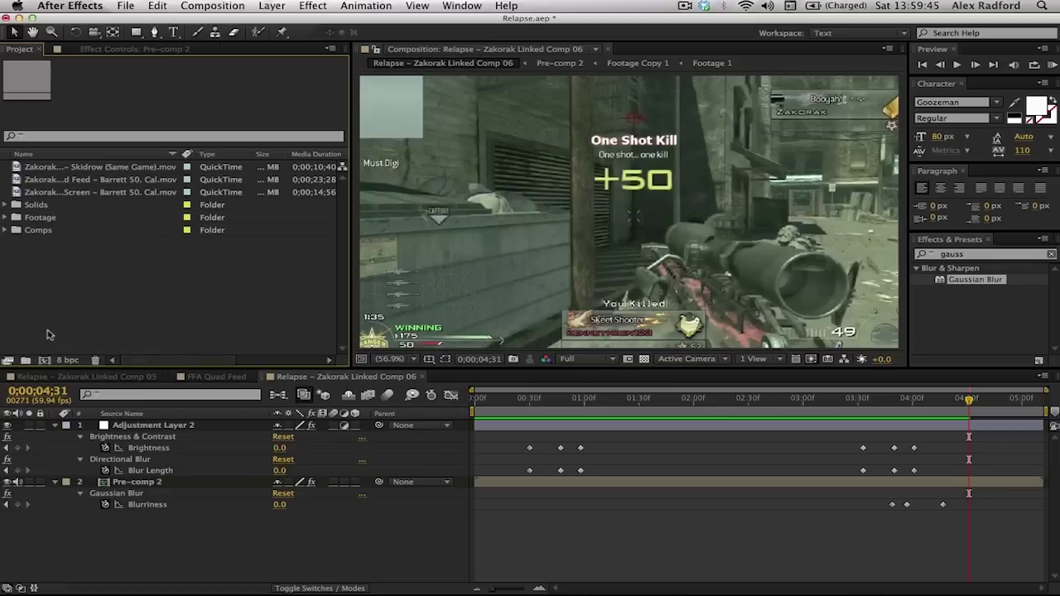
pyautogui.click(45, 192)
pyautogui.keyDown('shift'); pyautogui.click(46, 170); pyautogui.keyUp('shift')
pyautogui.moveTo(45, 170); pyautogui.dragTo(44, 217)
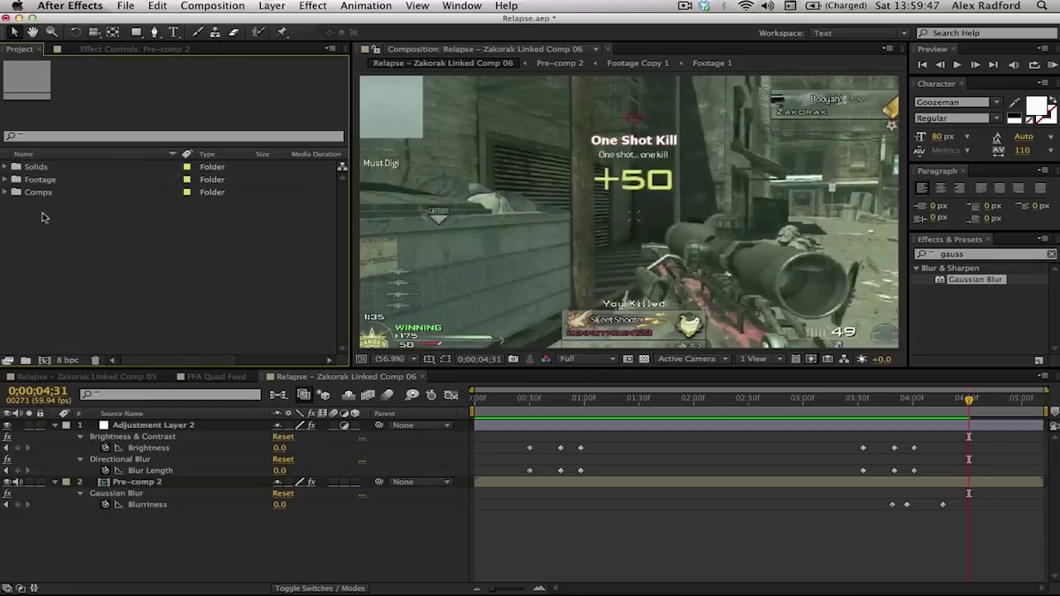
# Save the organised Relapse.aep project and return to the timeline layers
pyautogui.press('super+s')
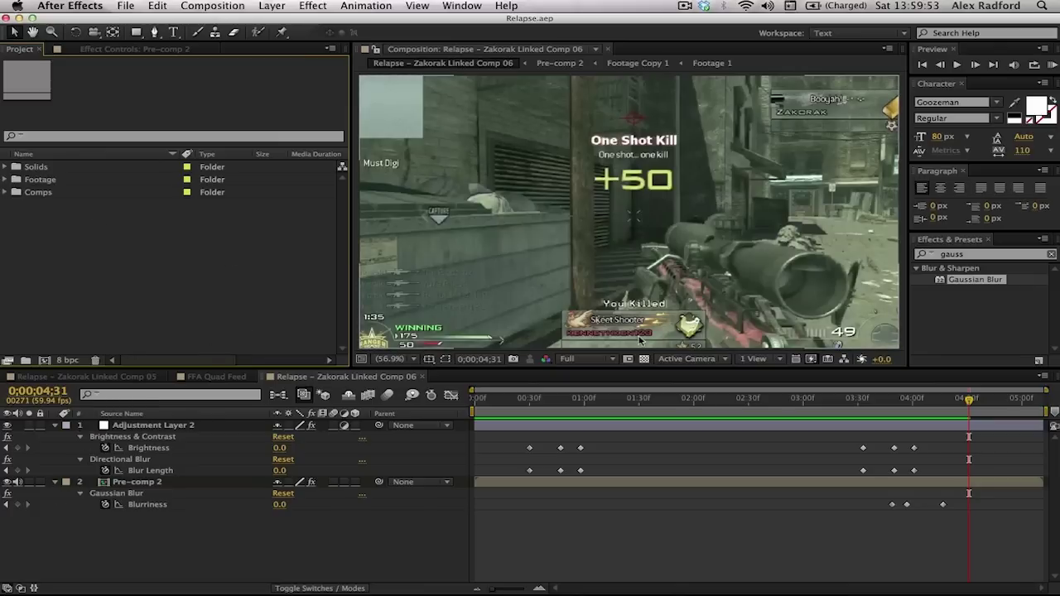
pyautogui.click(682, 6)
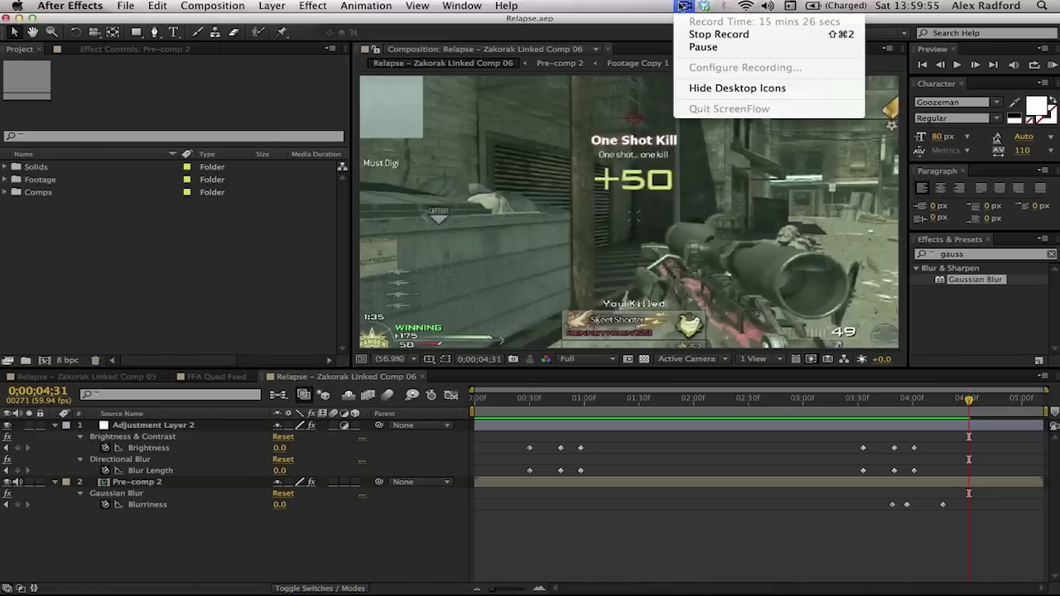
pyautogui.click(631, 25)
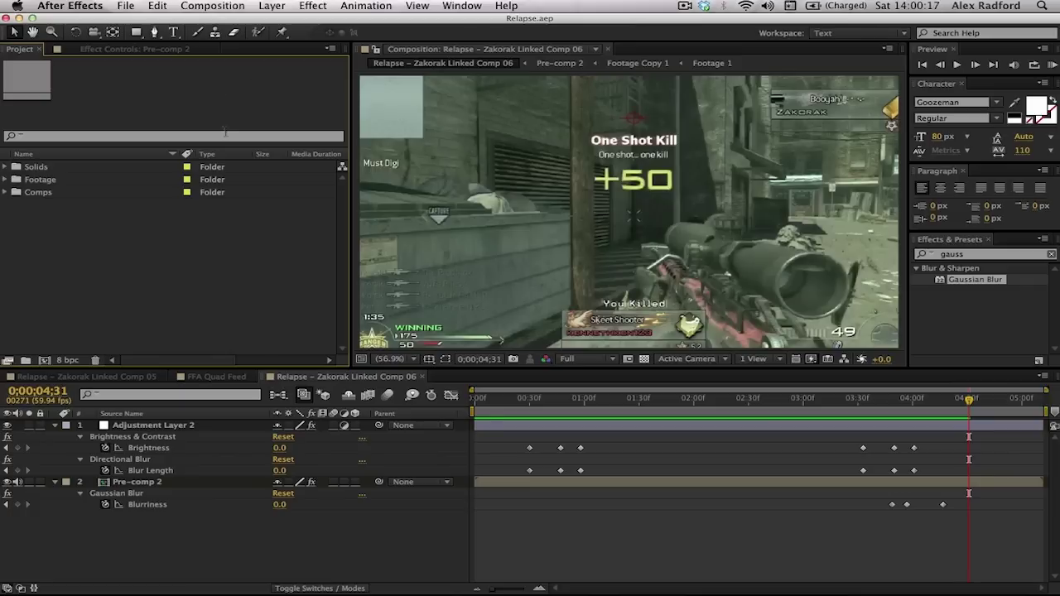
pyautogui.press('y')
pyautogui.click(259, 555)
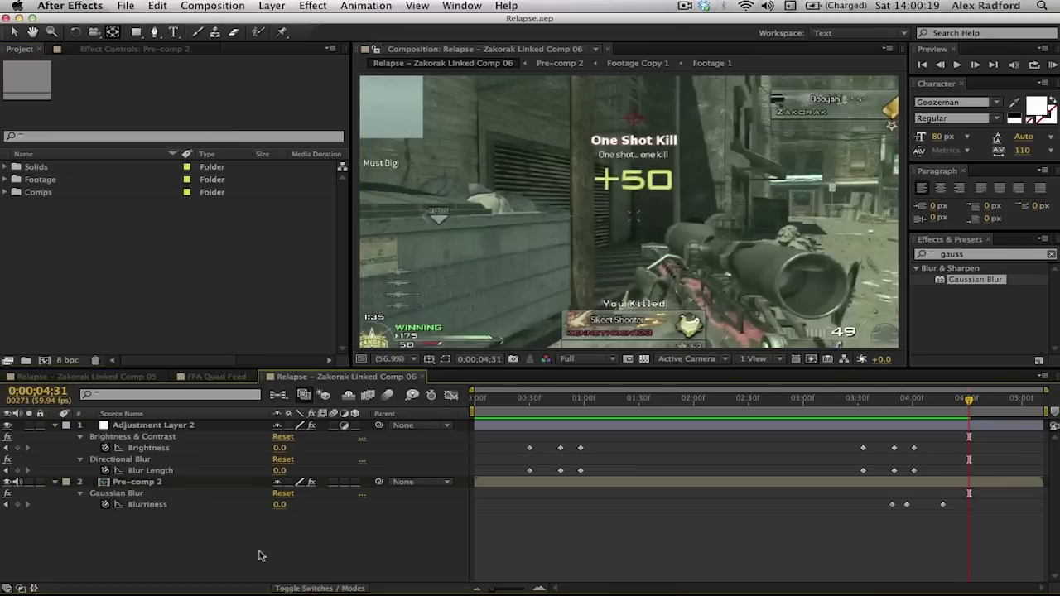
# Collapse the expanded layer properties so only the two layers show, then save Relapse.aep
pyautogui.press('u')
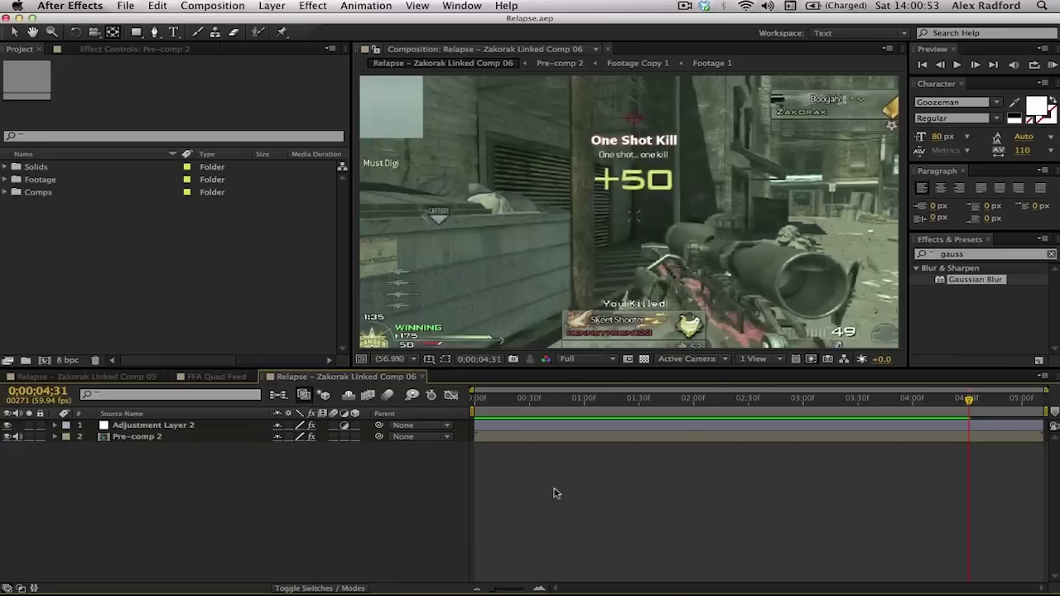
pyautogui.press('super+s')
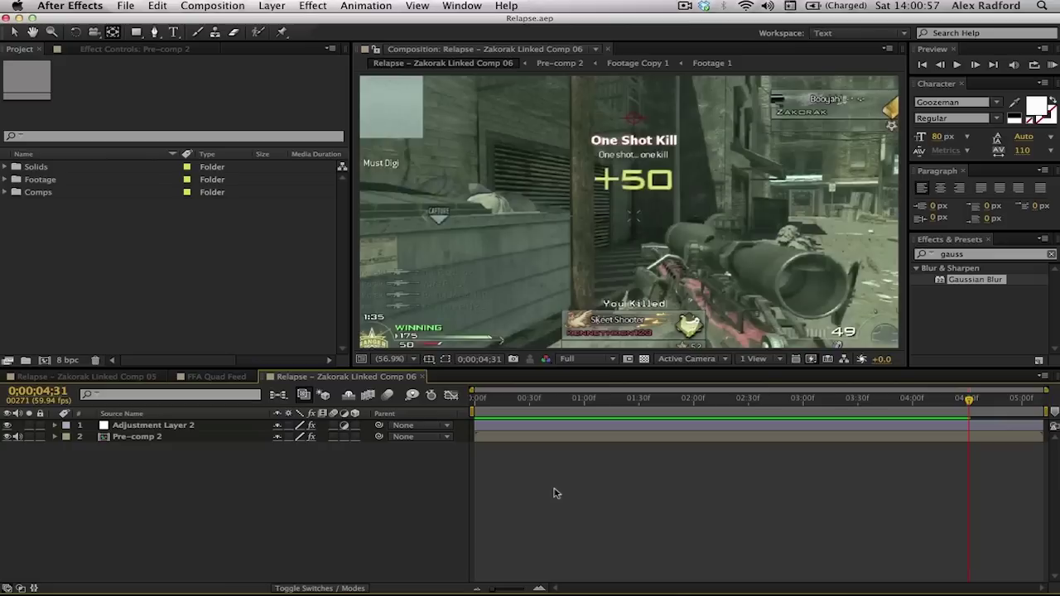